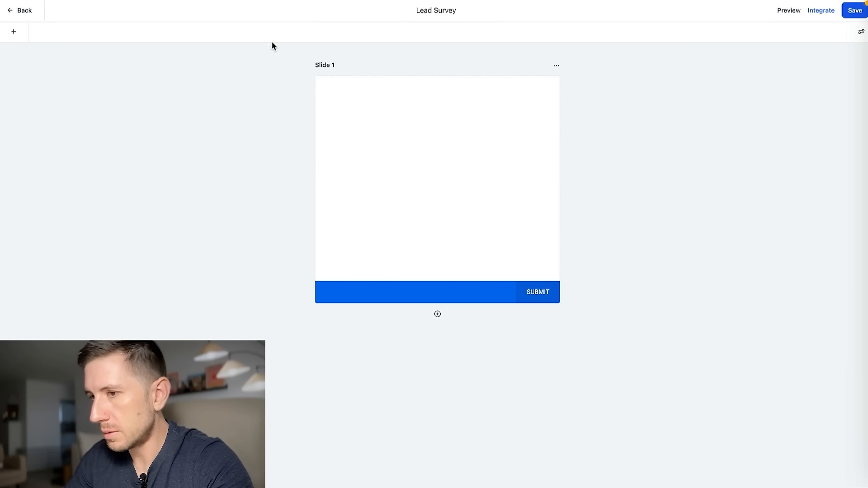
# Add First Name and Last Name fields and a 'Hello! What Is Your Name?' heading to Slide 1.
pyautogui.click(14, 31)
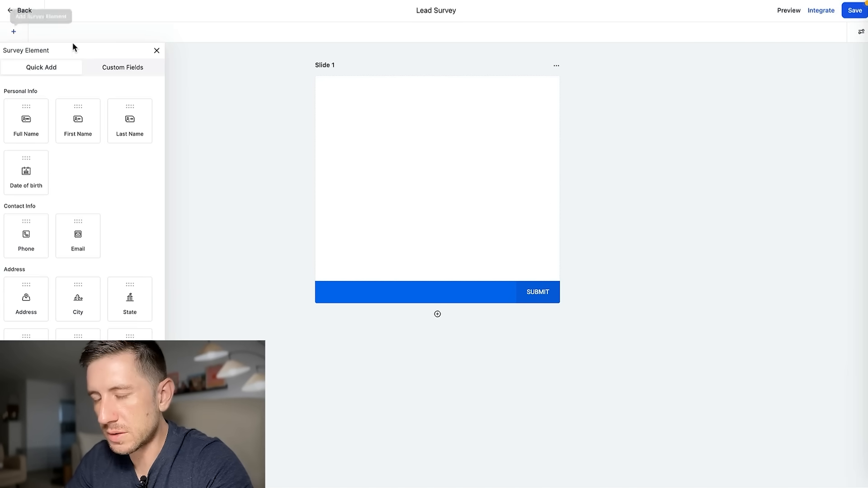
pyautogui.moveTo(83, 128); pyautogui.dragTo(391, 139)
pyautogui.moveTo(142, 123); pyautogui.dragTo(374, 172)
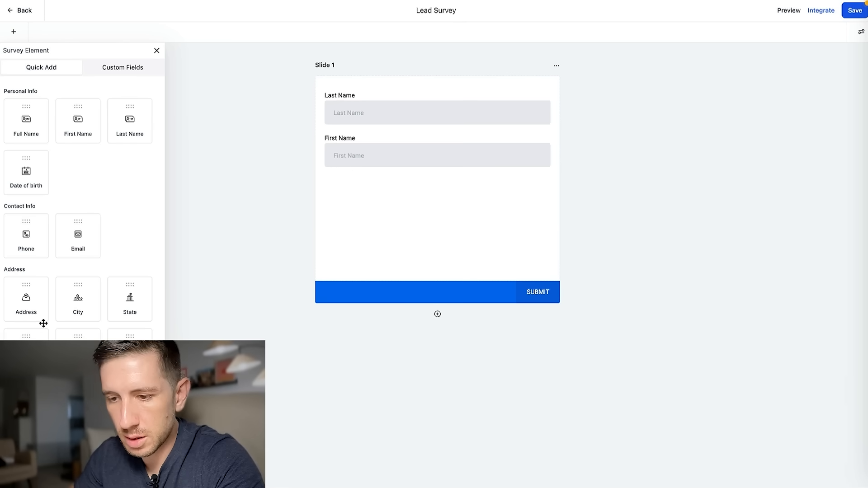
pyautogui.scroll(-2, 43, 323)
pyautogui.moveTo(27, 327); pyautogui.dragTo(386, 109)
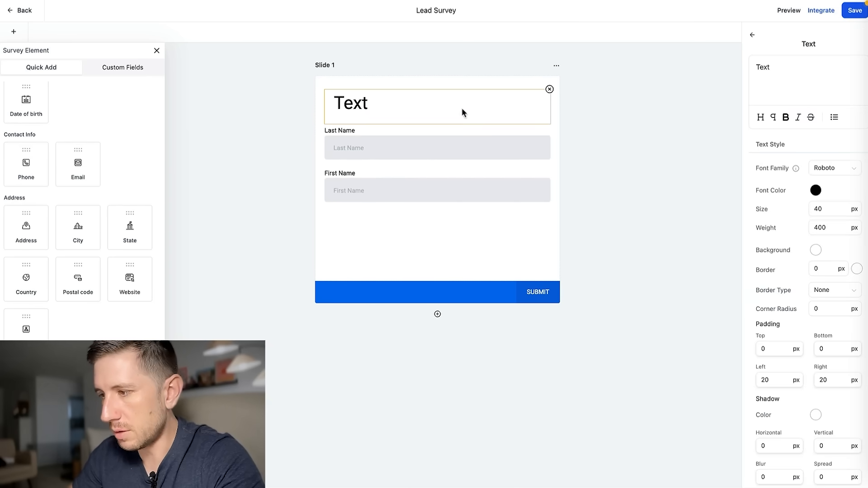
pyautogui.press('BackSpace')
pyautogui.press('BackSpace')
pyautogui.press('BackSpace')
pyautogui.press('BackSpace')
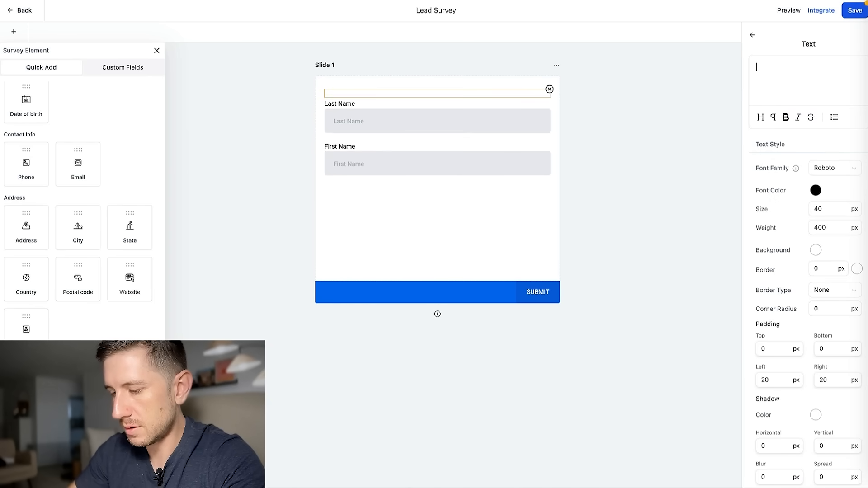
pyautogui.write('Hello! Wha')
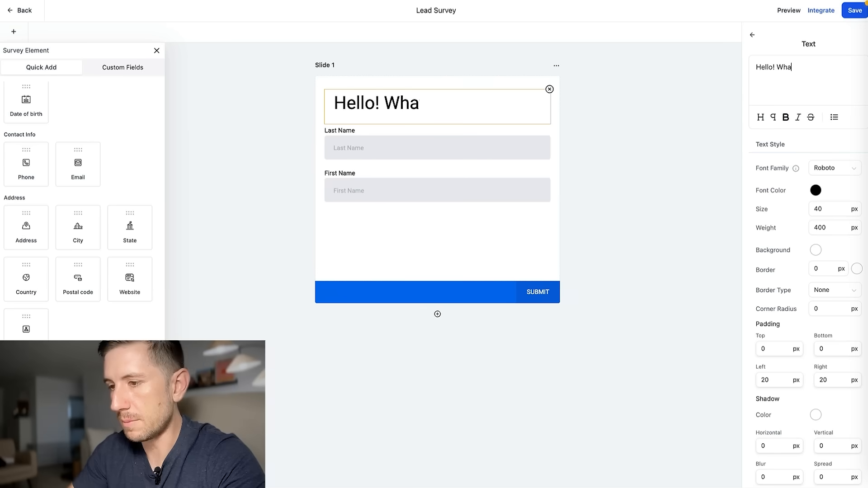
pyautogui.write('t Is Your Name?')
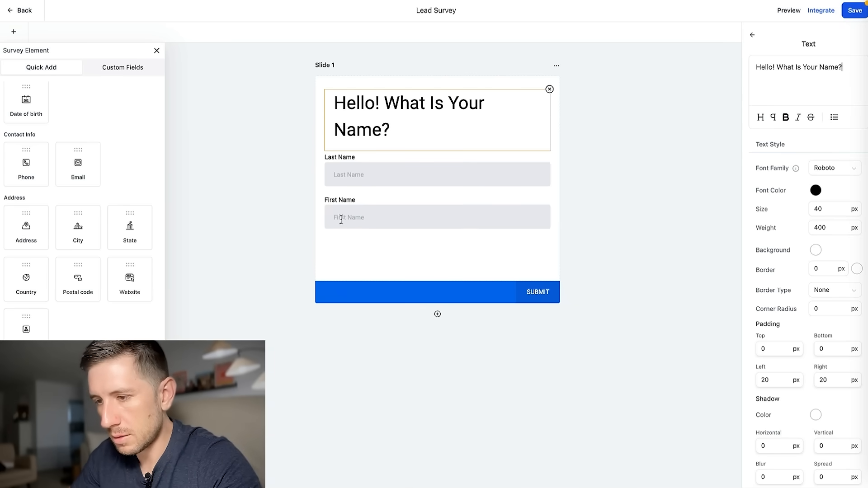
# Move First Name above Last Name, make both required, and add Slide 2.
pyautogui.click(341, 219)
pyautogui.moveTo(323, 213); pyautogui.dragTo(366, 169)
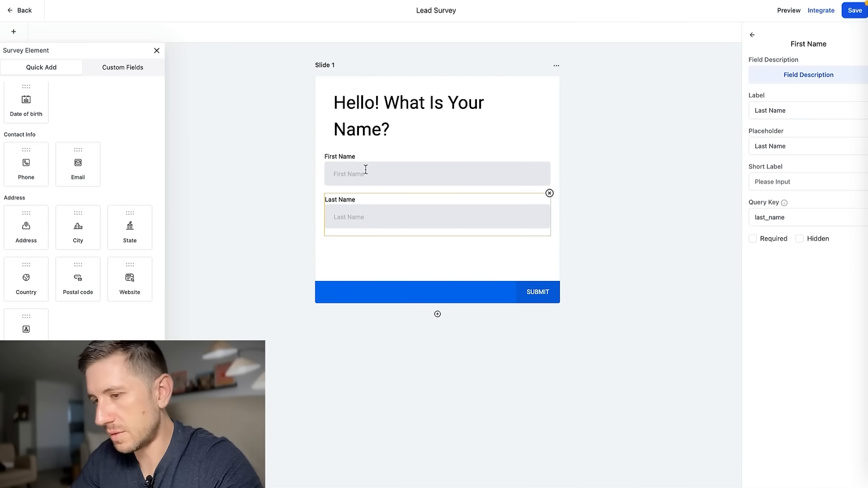
pyautogui.click(371, 163)
pyautogui.click(752, 238)
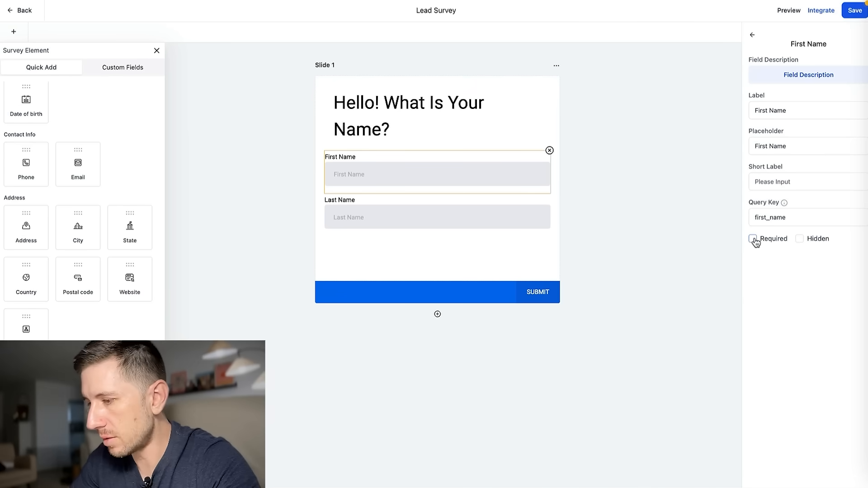
pyautogui.click(362, 206)
pyautogui.click(752, 238)
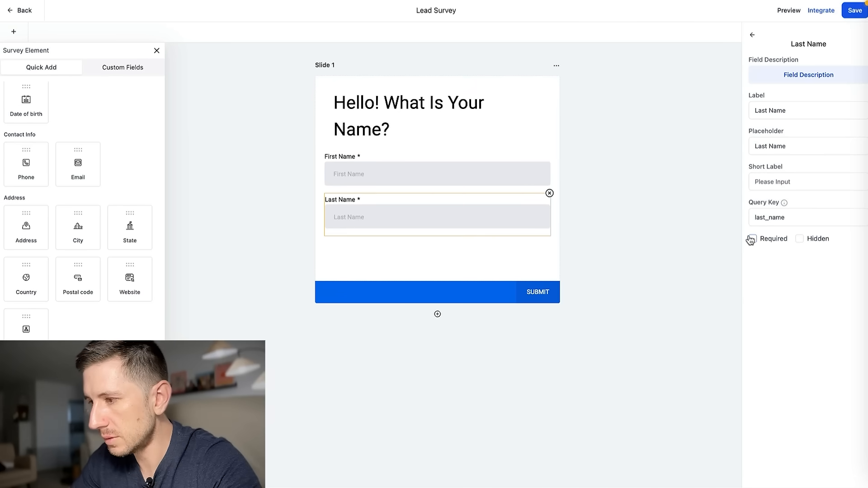
pyautogui.click(437, 315)
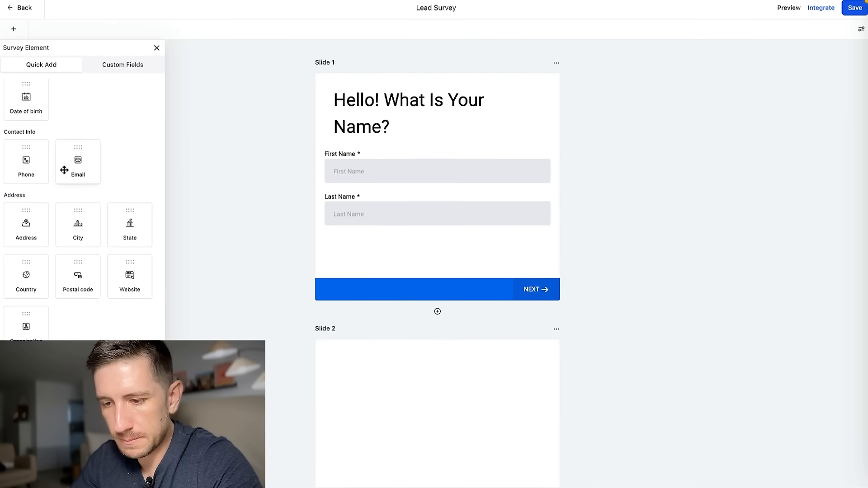
# Add a Slide 2 heading: 'Now, what is your email? (we need this to send you your results)'.
pyautogui.click(414, 392)
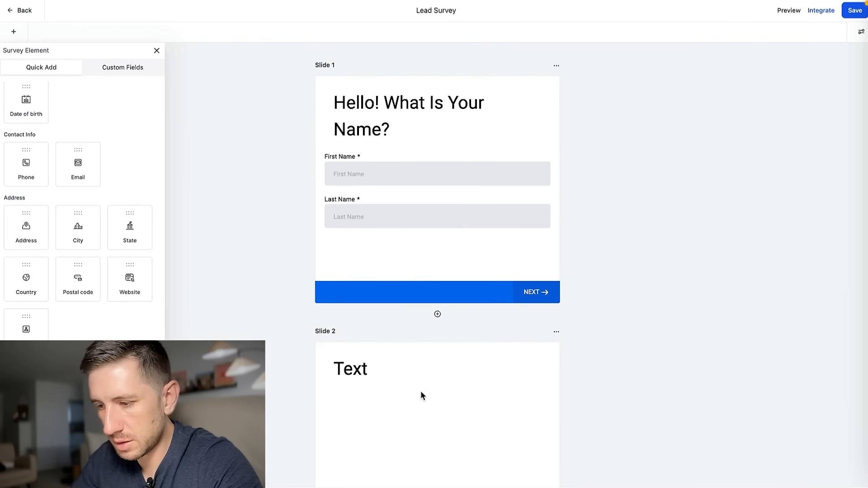
pyautogui.click(358, 370)
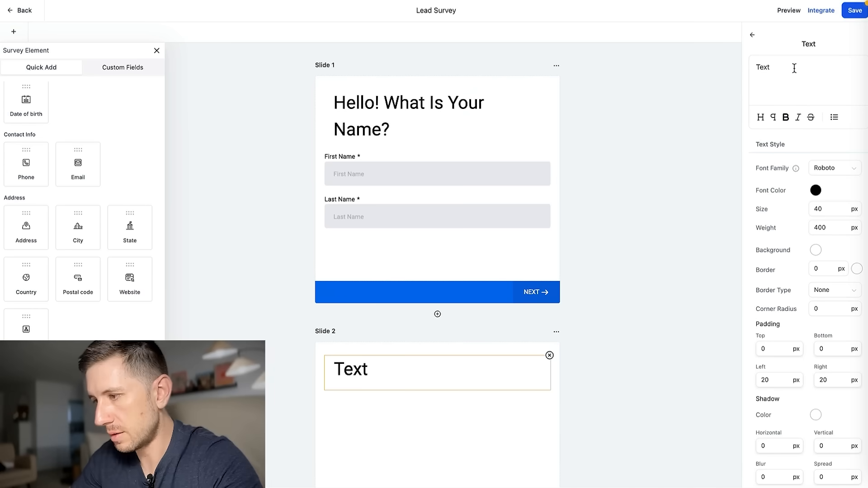
pyautogui.moveTo(795, 68); pyautogui.dragTo(704, 55)
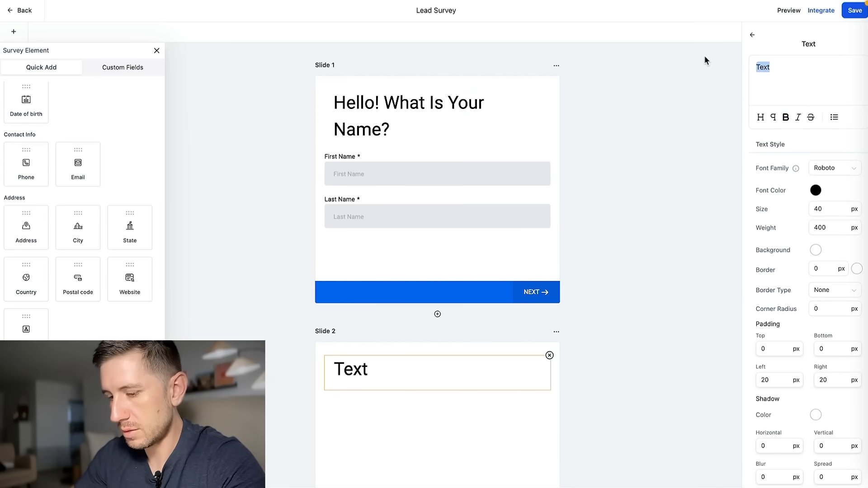
pyautogui.write('Great!')
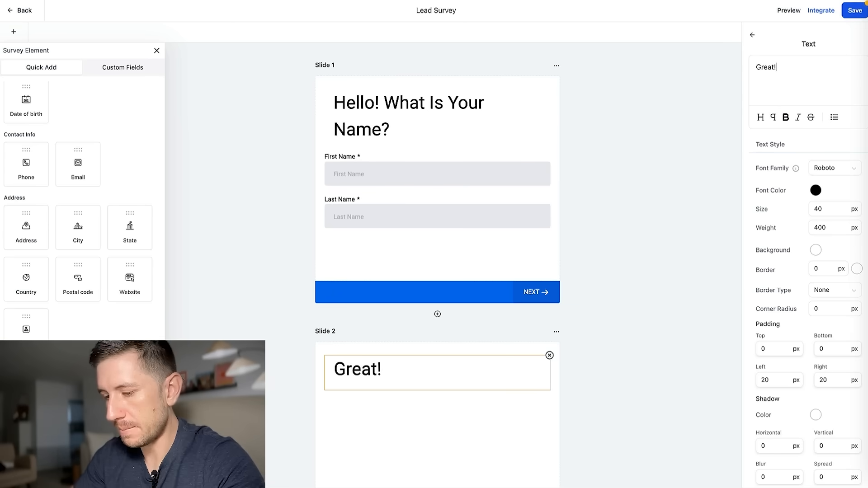
pyautogui.write(' Wh')
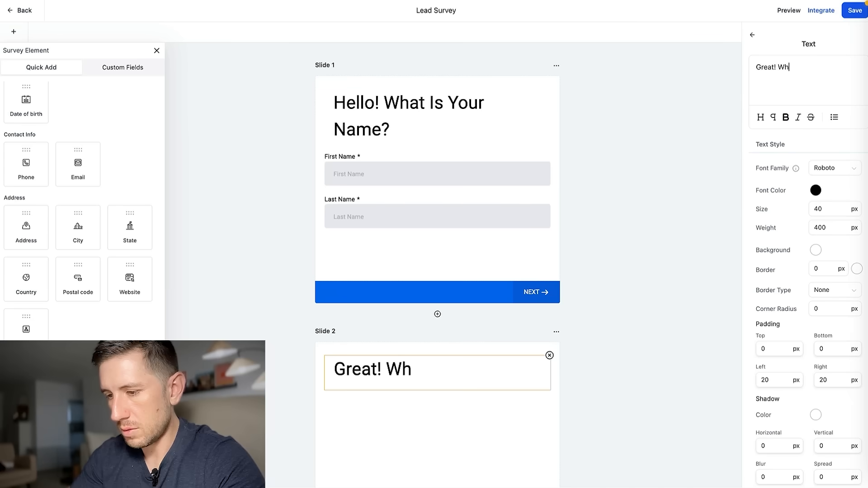
pyautogui.press('BackSpace')
pyautogui.write('N')
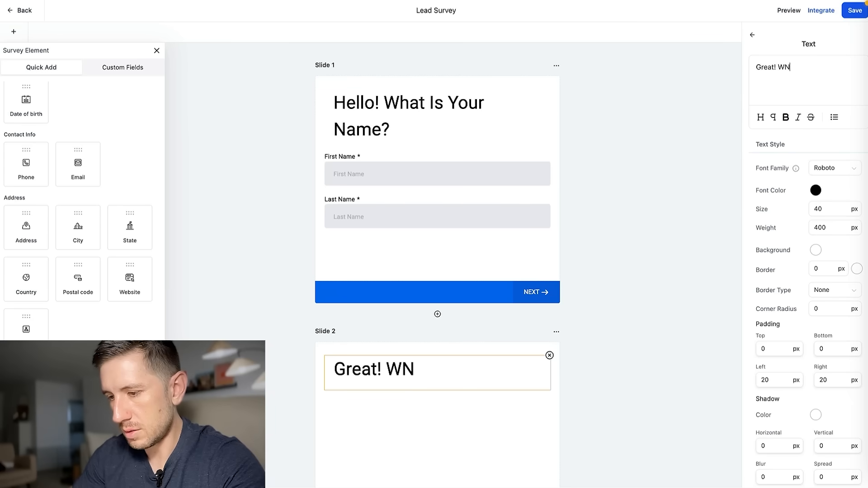
pyautogui.press('BackSpace')
pyautogui.press('BackSpace')
pyautogui.write('Now')
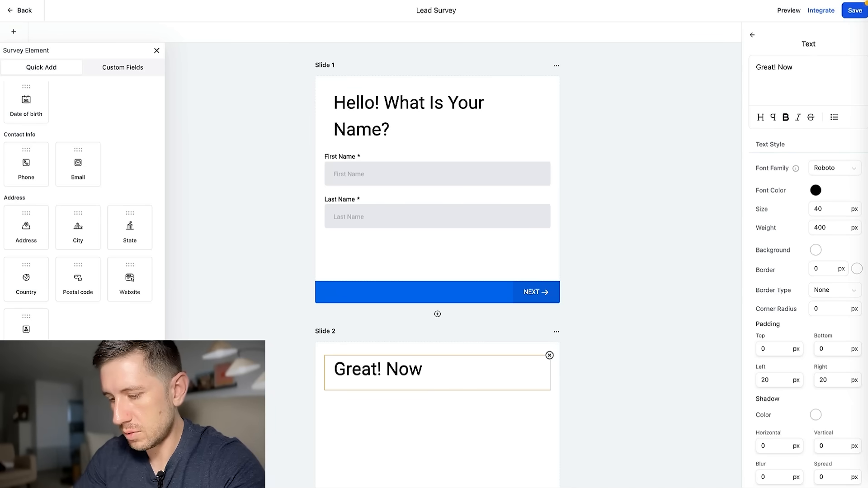
pyautogui.write(', what is your emai')
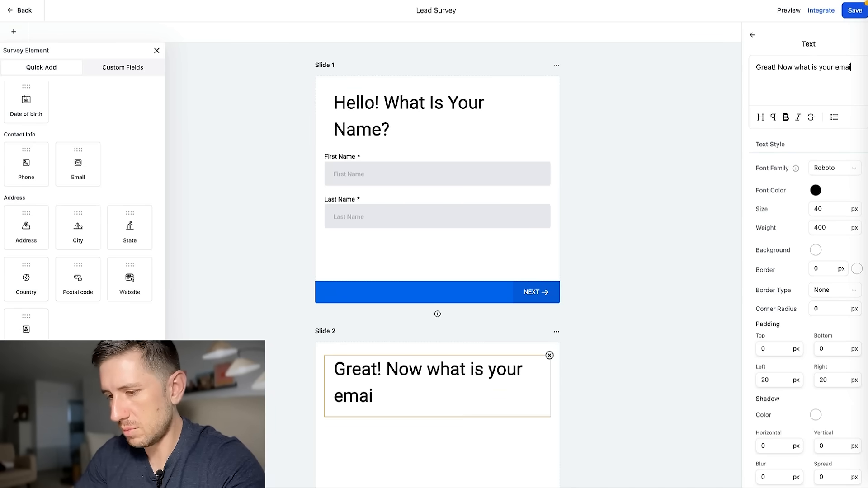
pyautogui.write('l? (we need this to')
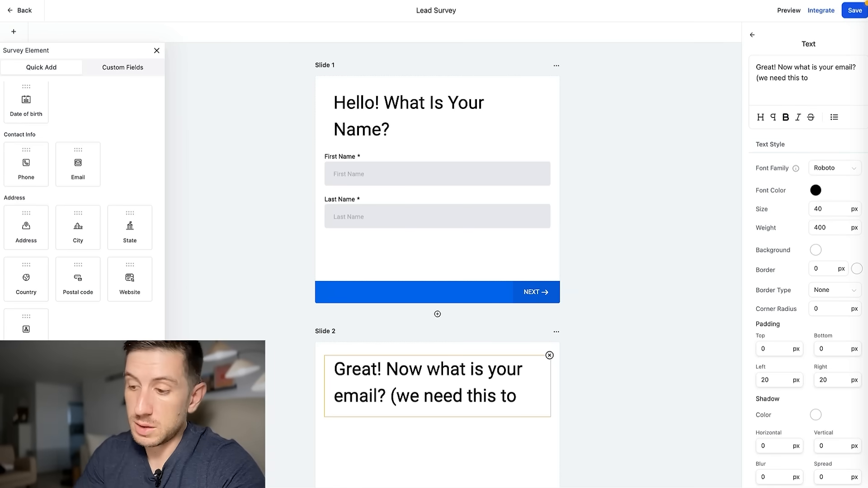
pyautogui.write(' send you your results')
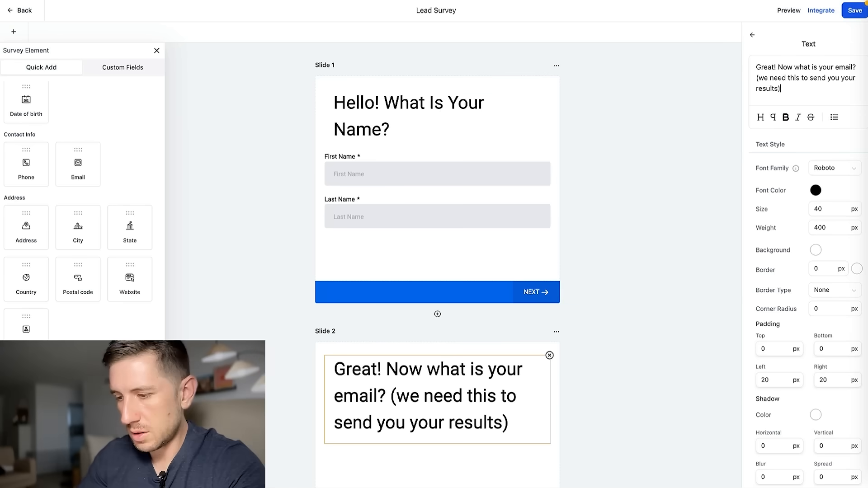
# Set the font size of both the Slide 2 and Slide 1 headings to 35.
pyautogui.doubleClick(818, 209)
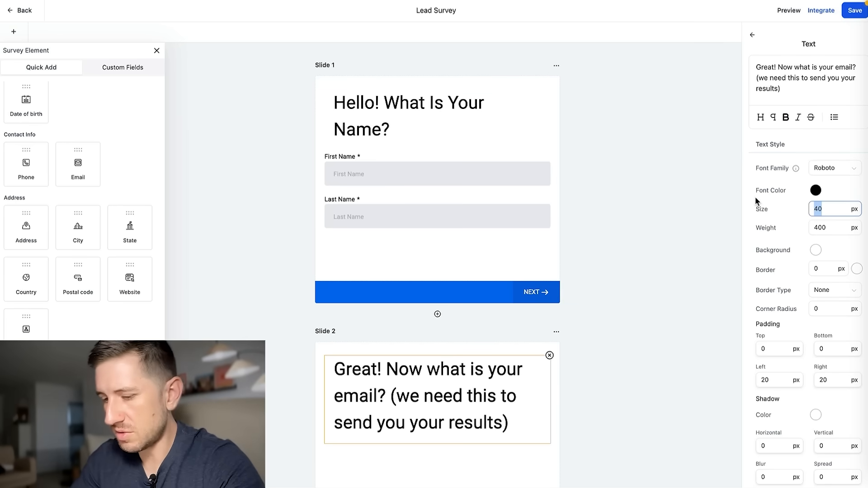
pyautogui.write('35')
pyautogui.click(663, 292)
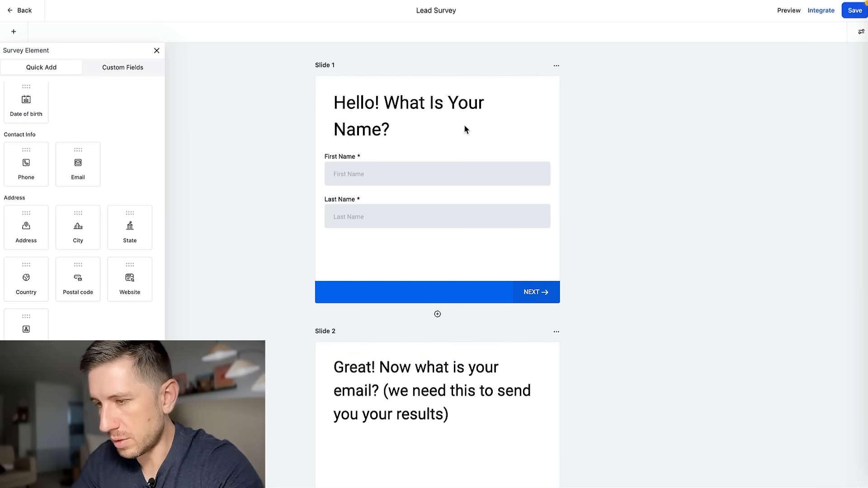
pyautogui.click(431, 105)
pyautogui.doubleClick(824, 209)
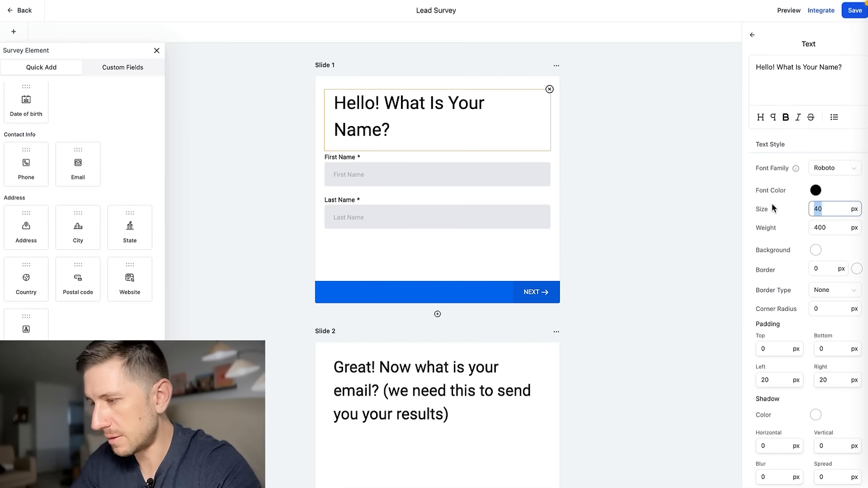
pyautogui.write('35')
pyautogui.click(681, 224)
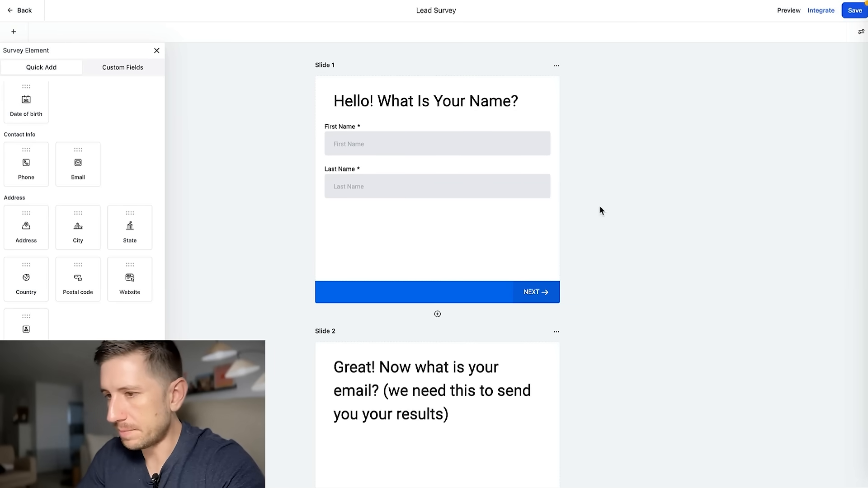
# Place an Email field under the Slide 2 heading, then add Slide 3.
pyautogui.scroll(-4, 598, 205)
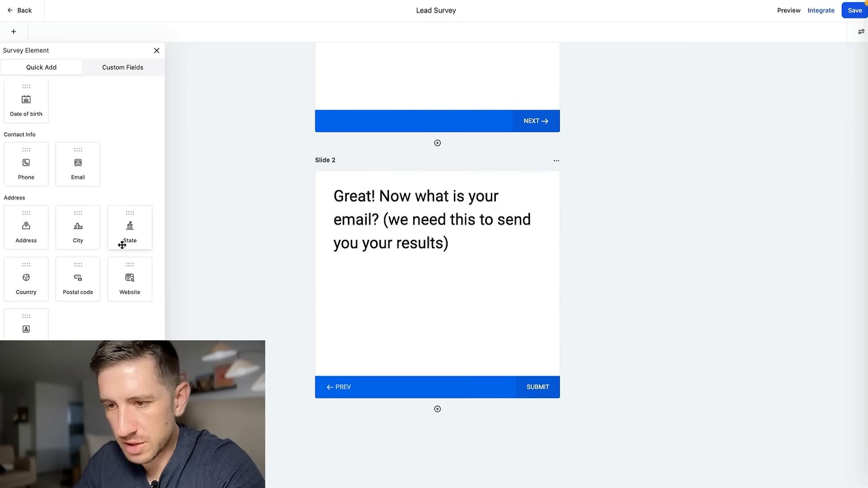
pyautogui.scroll(3, 81, 244)
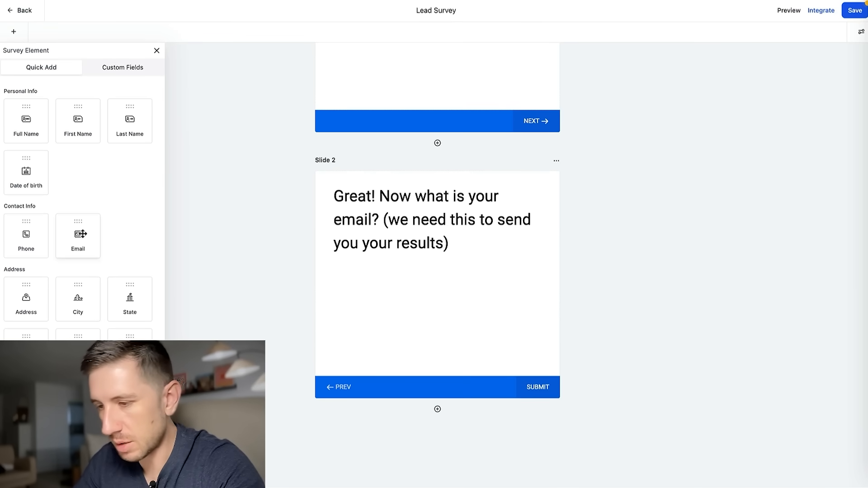
pyautogui.moveTo(78, 233); pyautogui.dragTo(393, 299)
pyautogui.click(324, 207)
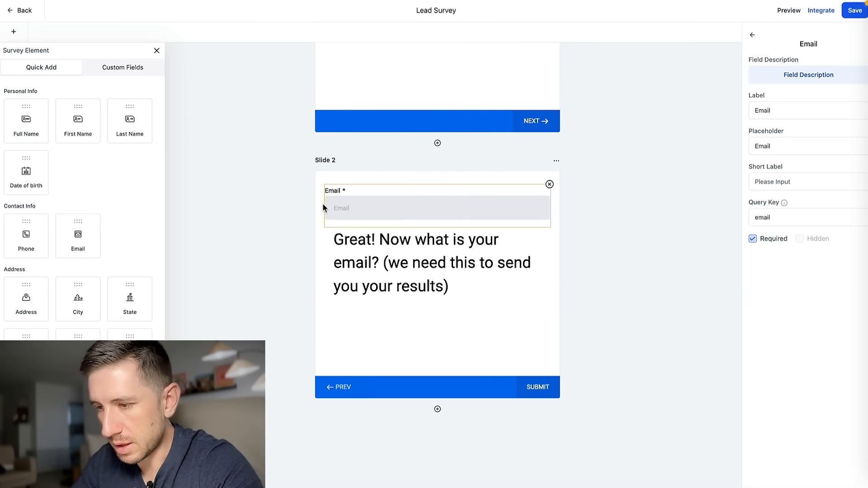
pyautogui.moveTo(332, 203); pyautogui.dragTo(351, 277)
pyautogui.click(353, 281)
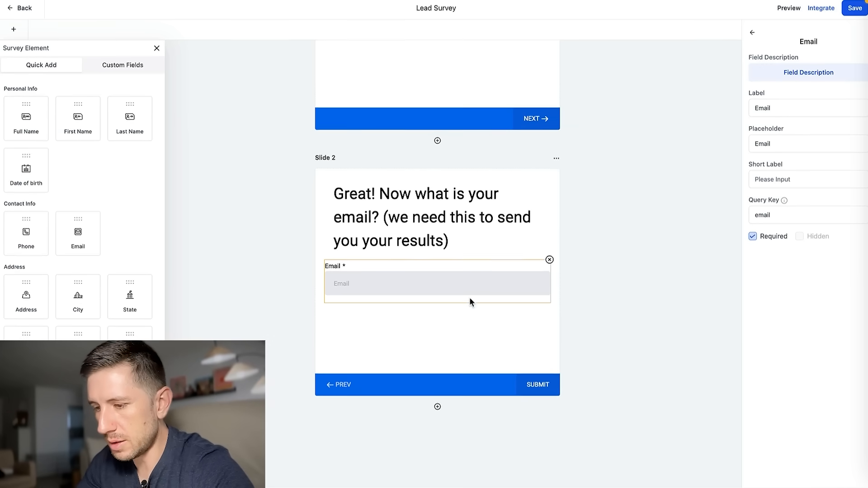
pyautogui.click(437, 409)
pyautogui.scroll(-3, 384, 362)
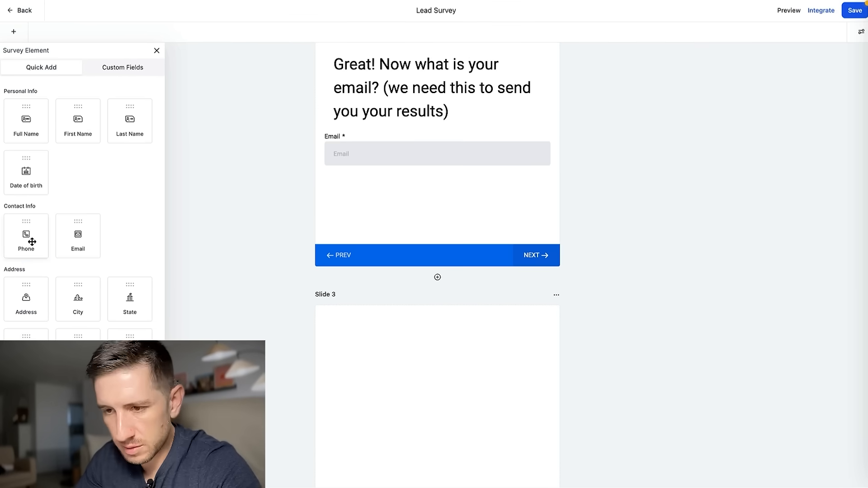
# Put a Phone field on Slide 3 under the heading 'What is your cell phone number? (we'll text you when your results are ready)'.
pyautogui.moveTo(28, 241); pyautogui.dragTo(367, 423)
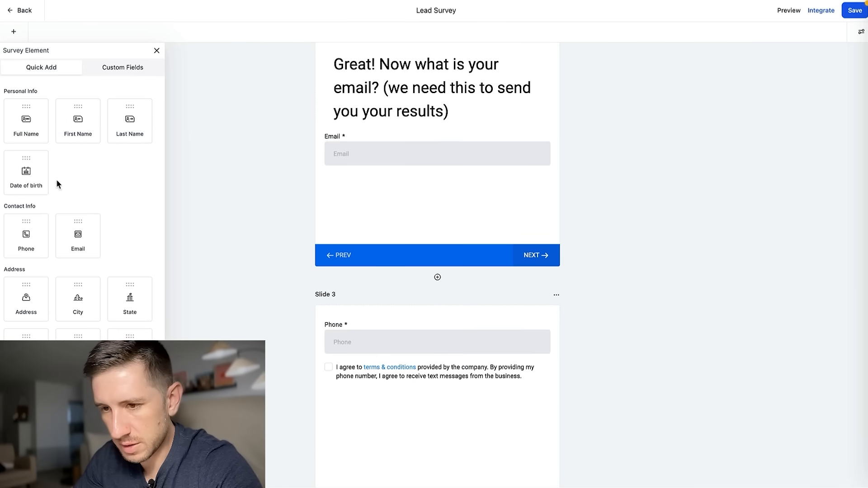
pyautogui.moveTo(180, 379); pyautogui.dragTo(400, 340)
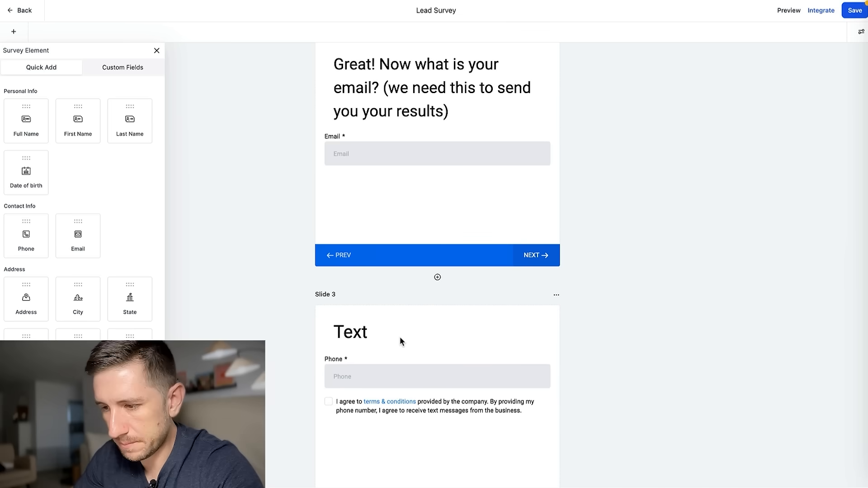
pyautogui.click(346, 332)
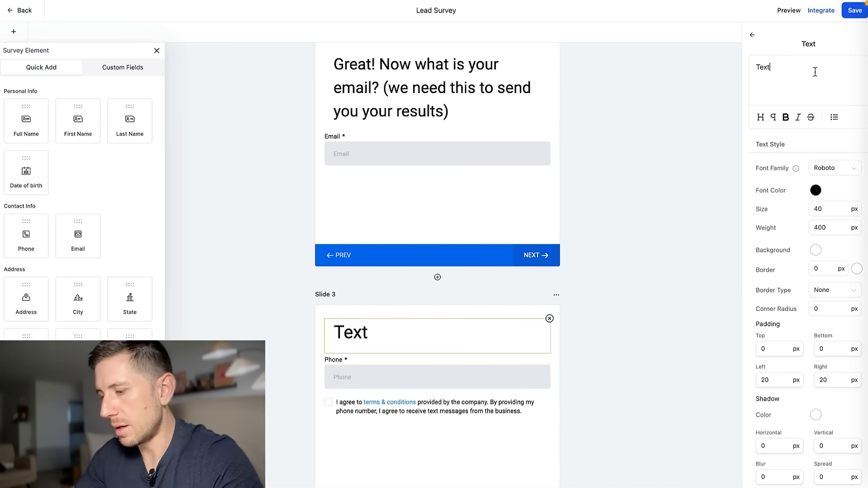
pyautogui.press('BackSpace')
pyautogui.press('BackSpace')
pyautogui.press('BackSpace')
pyautogui.press('BackSpace')
pyautogui.write('W')
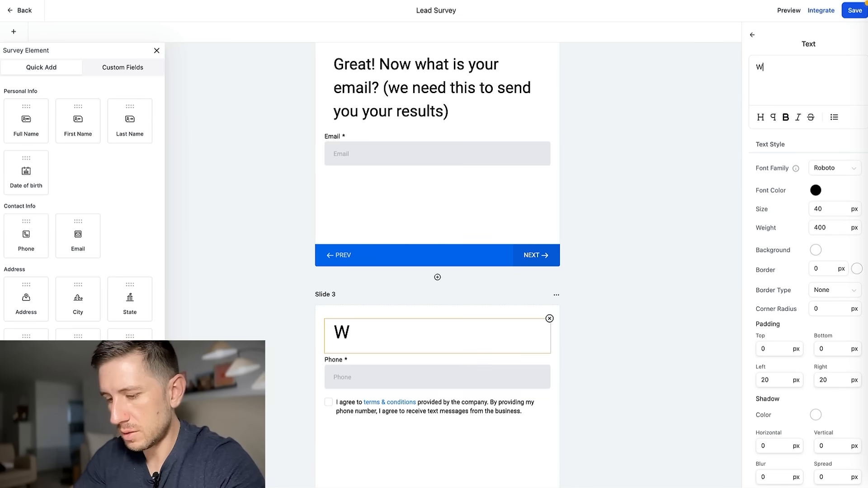
pyautogui.write('hat is your p')
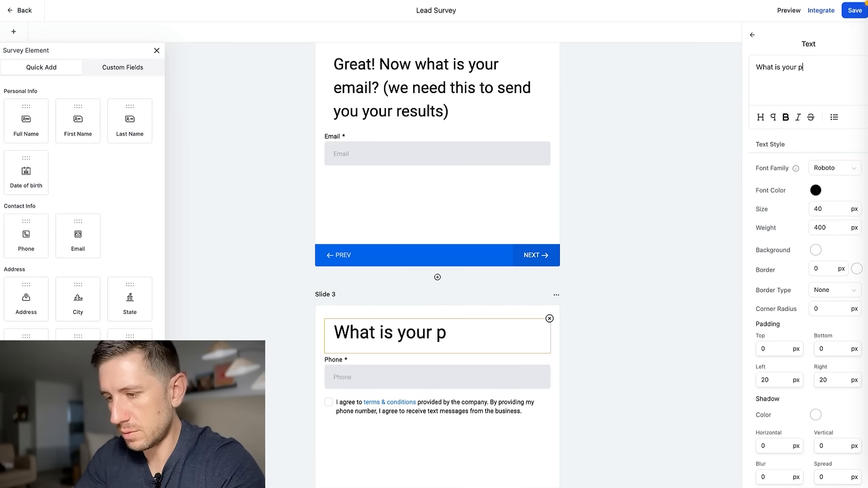
pyautogui.press('BackSpace')
pyautogui.write('ce')
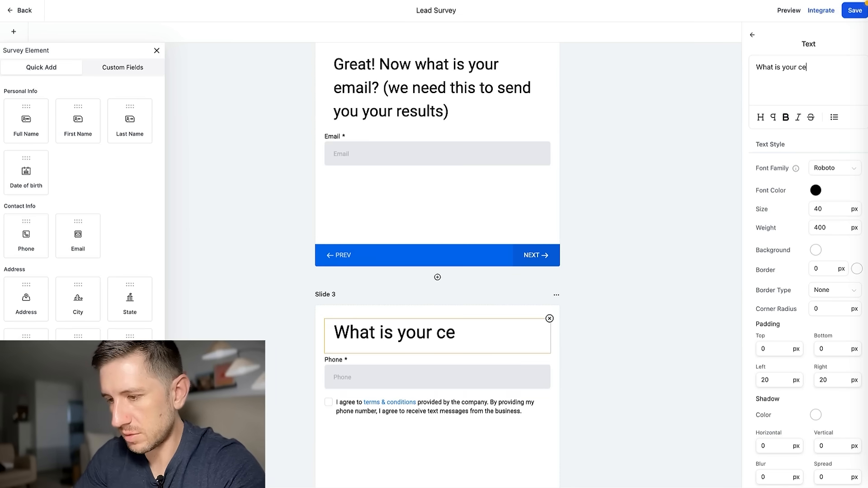
pyautogui.write('ll phone ')
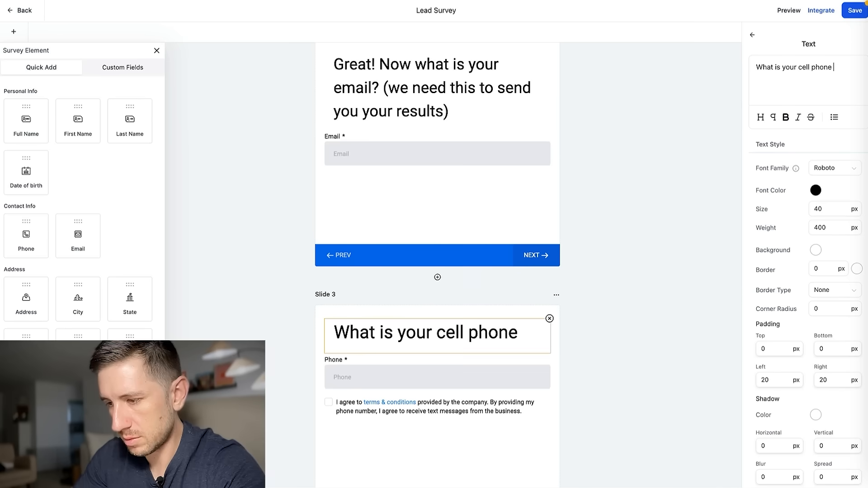
pyautogui.write('number?')
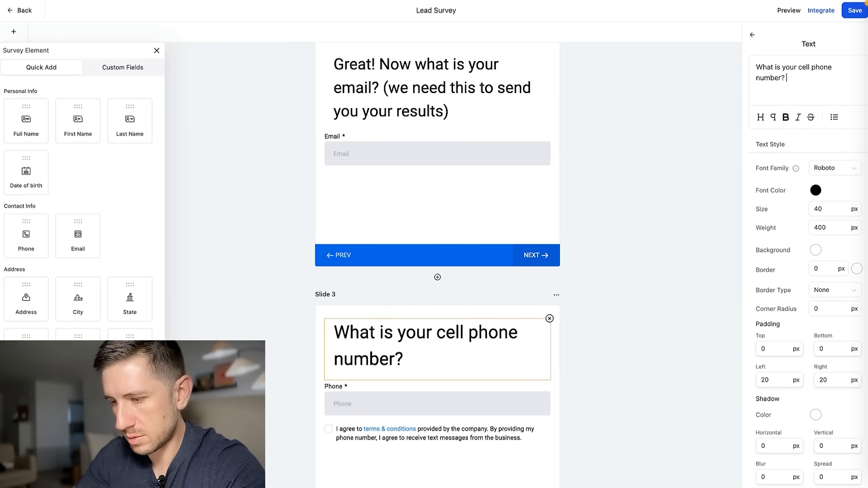
pyautogui.write(" (we'll ")
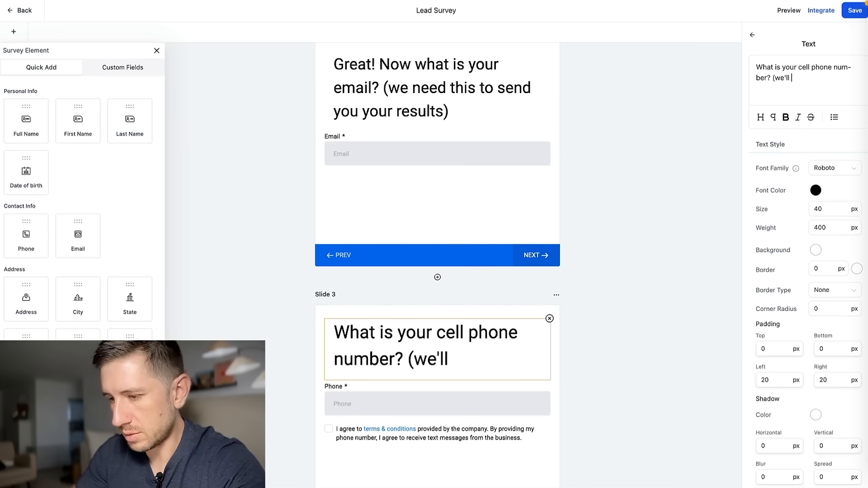
pyautogui.write('text you when yo')
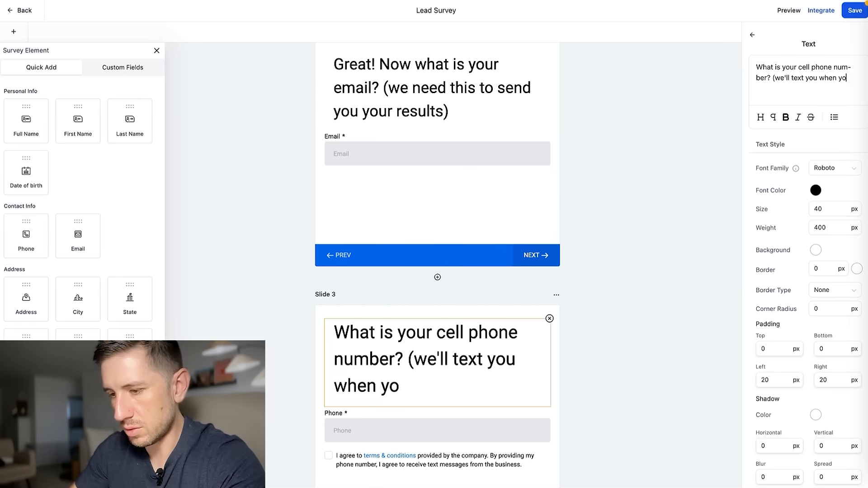
pyautogui.write('ur results are re')
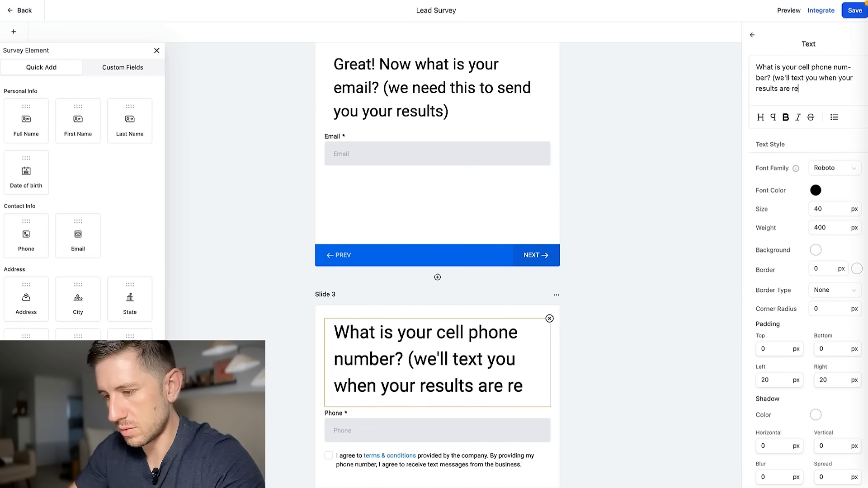
pyautogui.write('ady)')
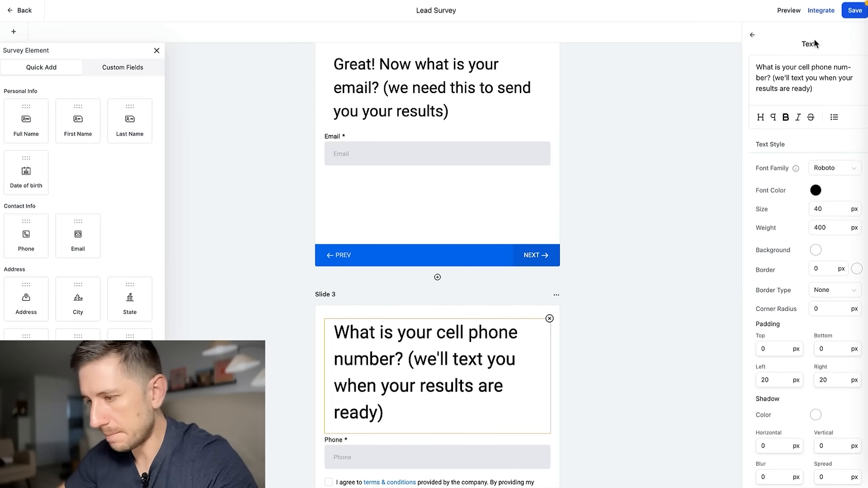
pyautogui.click(629, 230)
# Save the Lead Survey.
pyautogui.scroll(-3, 626, 215)
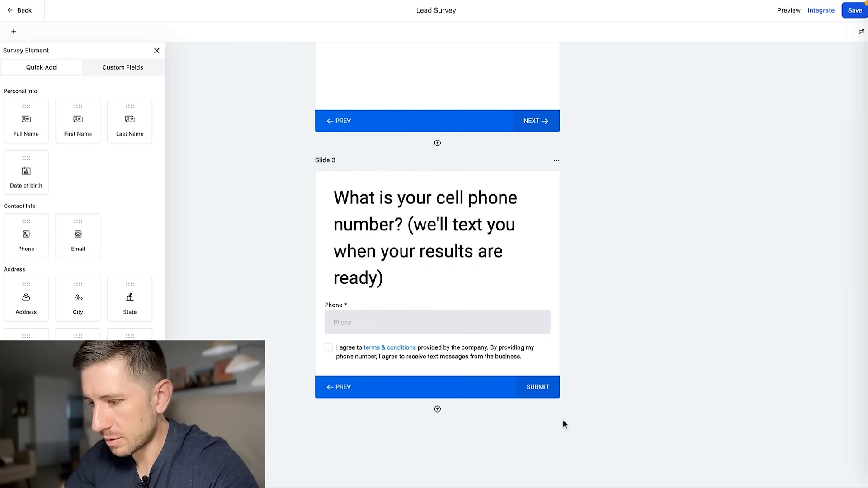
pyautogui.scroll(10, 571, 169)
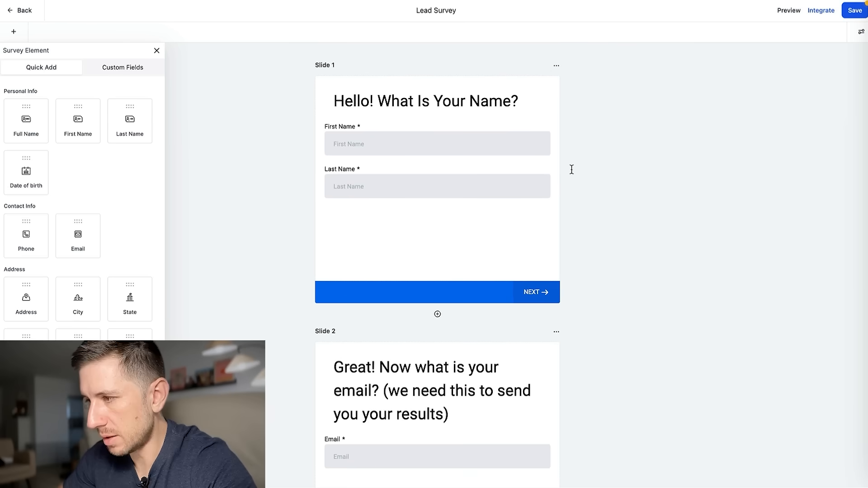
pyautogui.click(856, 15)
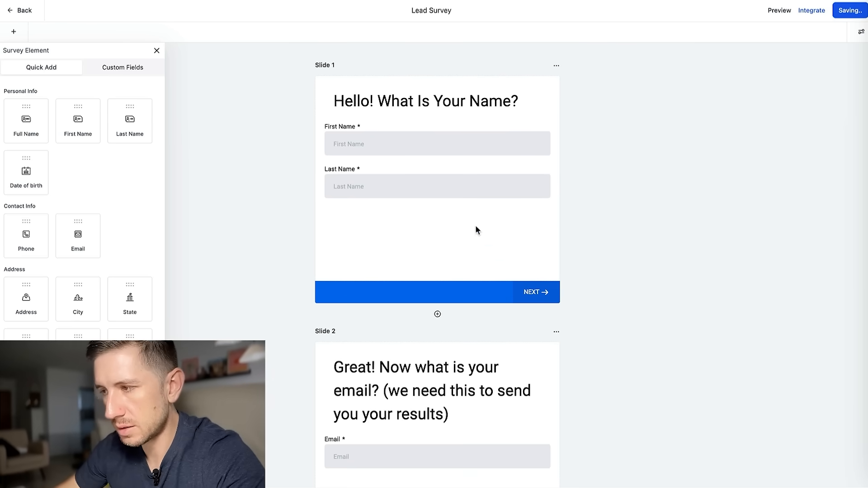
# Review the survey's embed code and open its shareable link.
pyautogui.scroll(-8, 475, 226)
pyautogui.click(819, 10)
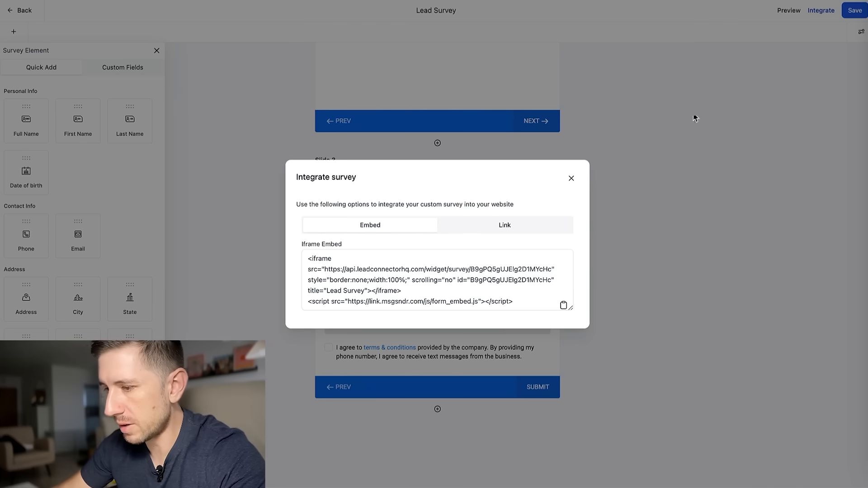
pyautogui.click(504, 226)
pyautogui.click(563, 282)
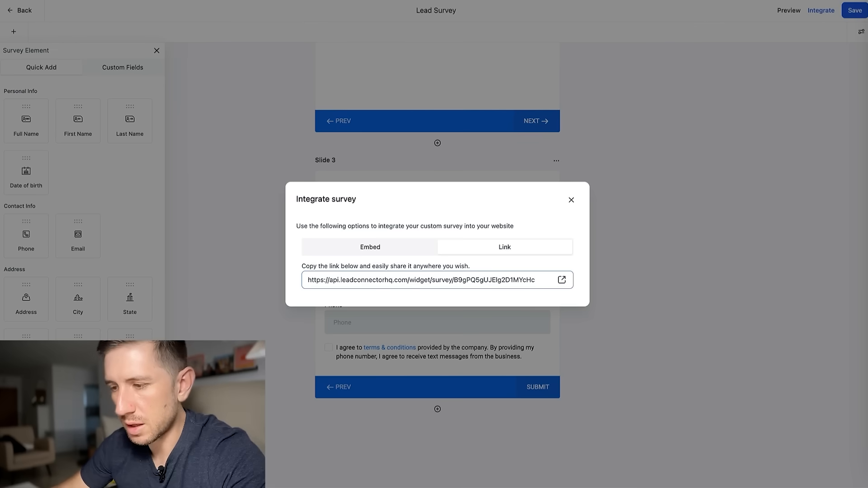
pyautogui.click(571, 199)
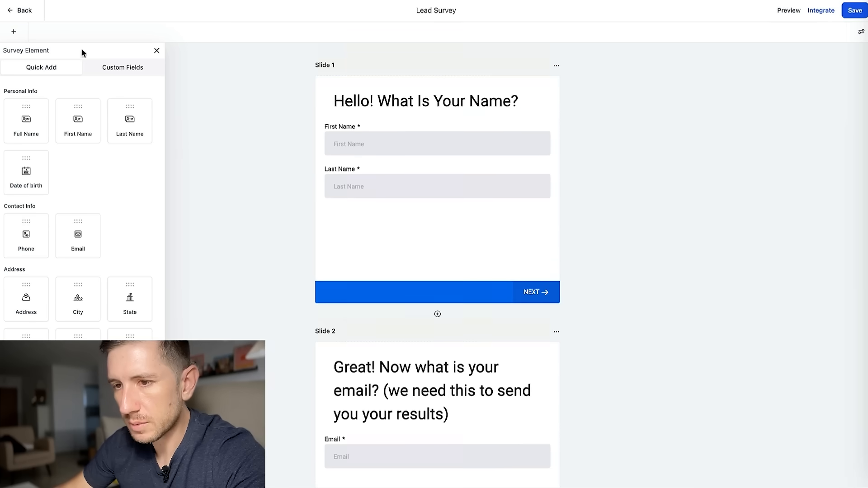
# Go from the survey builder to Settings > Custom Fields.
pyautogui.click(10, 11)
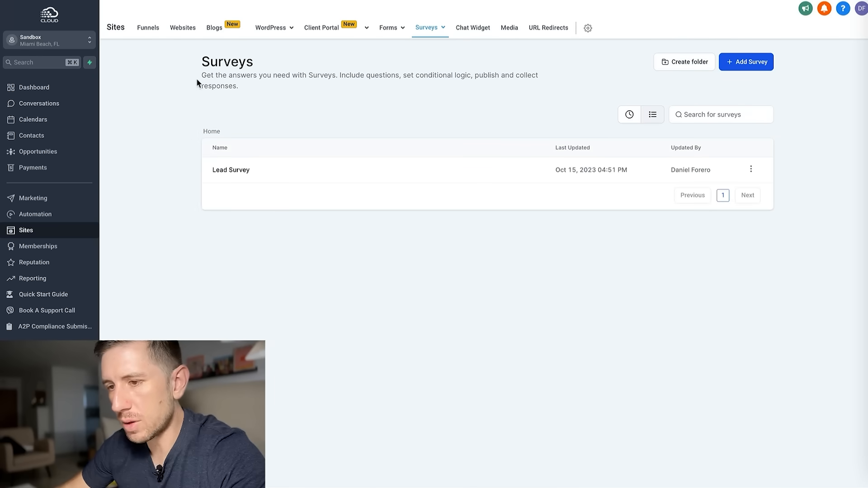
pyautogui.click(32, 475)
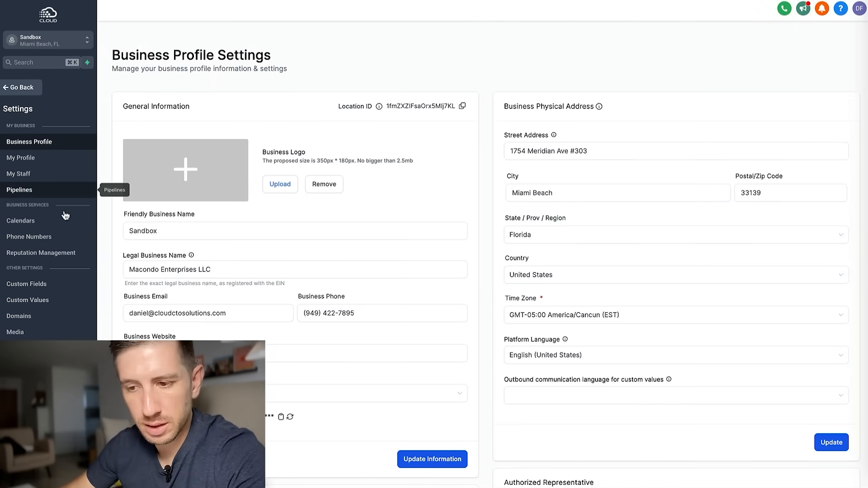
pyautogui.click(39, 291)
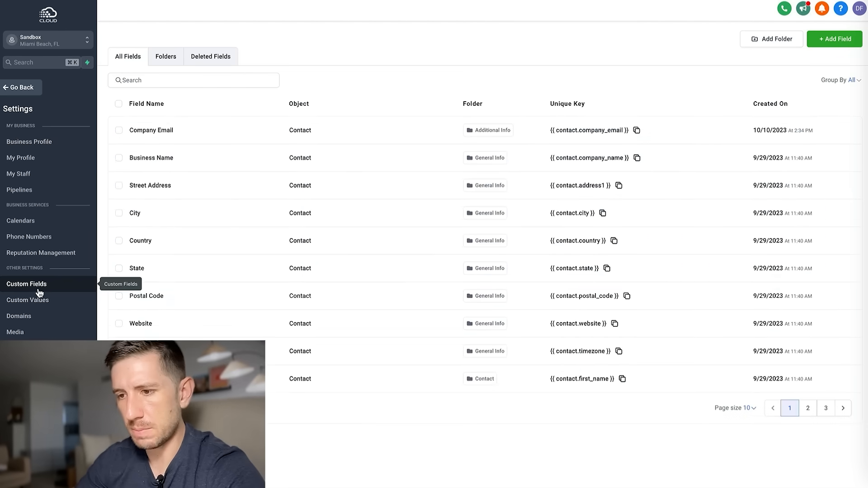
# Create a single-line custom field 'Lead ID' in the Additional Info group.
pyautogui.click(827, 41)
pyautogui.click(217, 180)
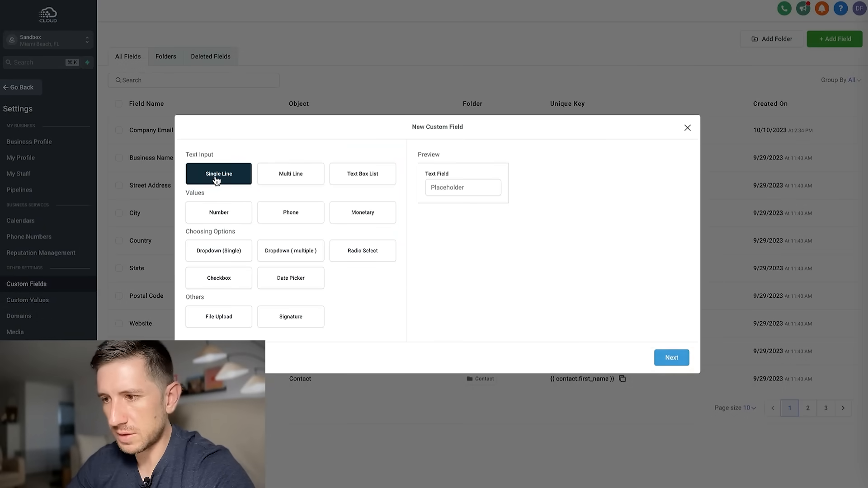
pyautogui.click(671, 358)
pyautogui.click(228, 221)
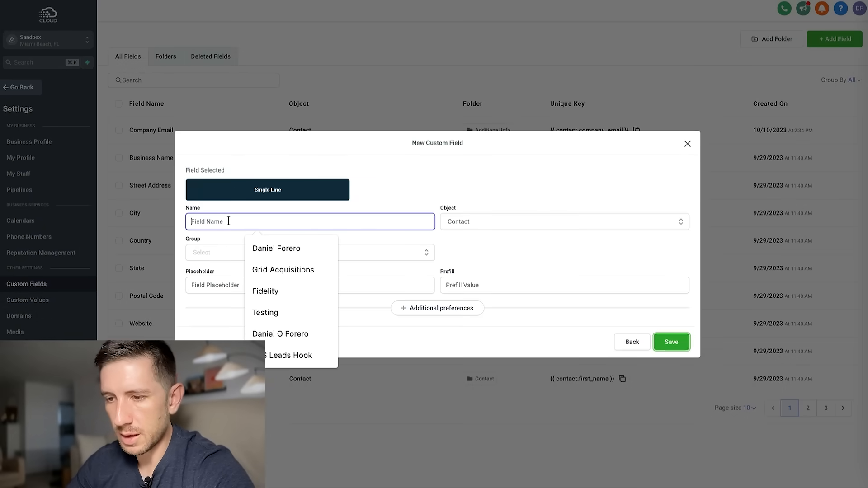
pyautogui.write('Lead ID')
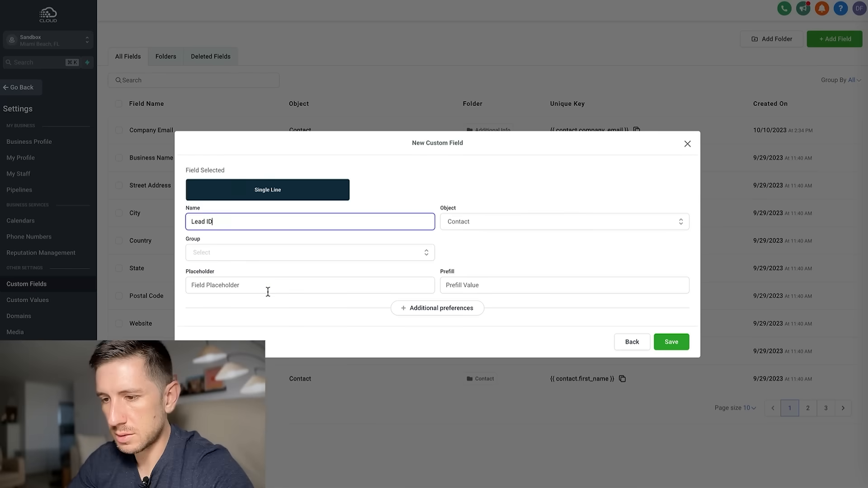
pyautogui.click(267, 291)
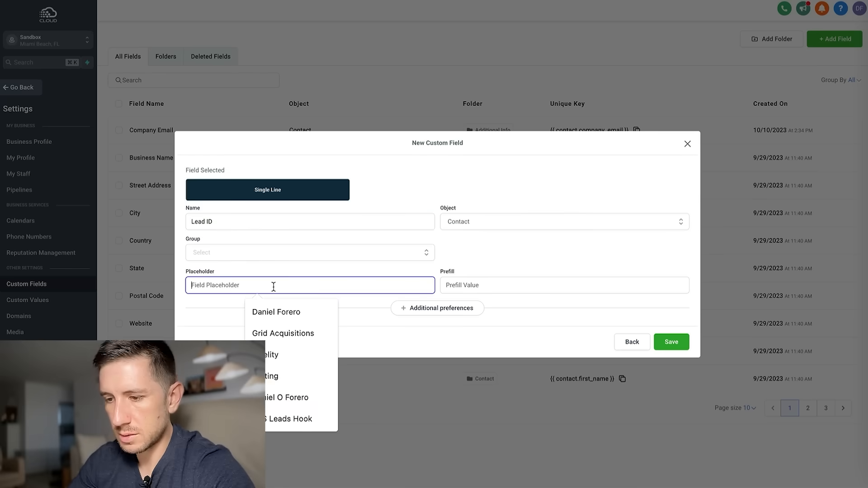
pyautogui.click(251, 254)
pyautogui.click(284, 304)
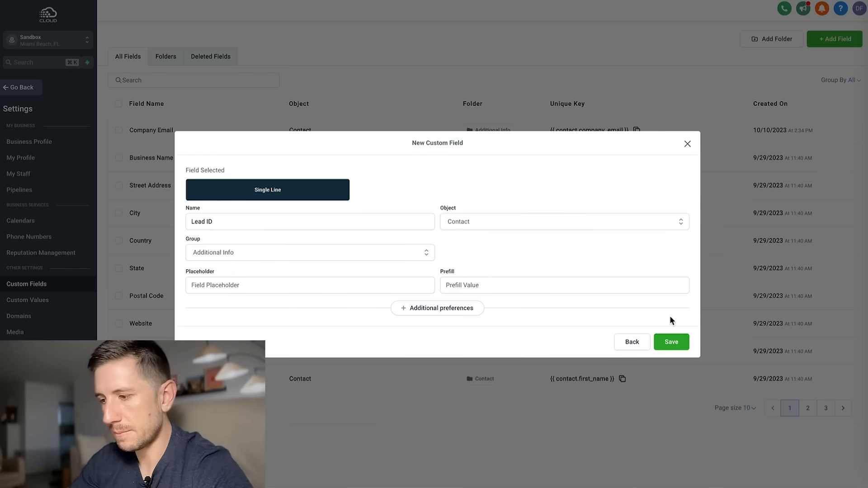
pyautogui.click(671, 342)
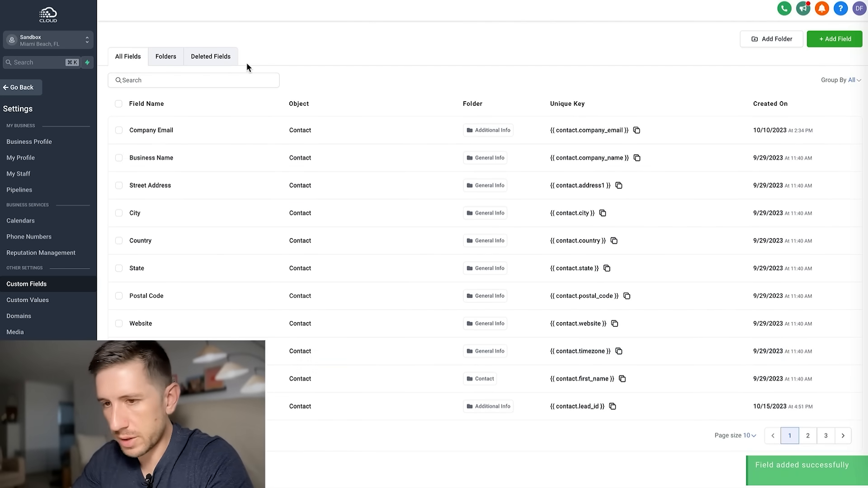
# Start a new 'Lead Pipeline' with stages Lead In and Appointment Booked.
pyautogui.click(22, 196)
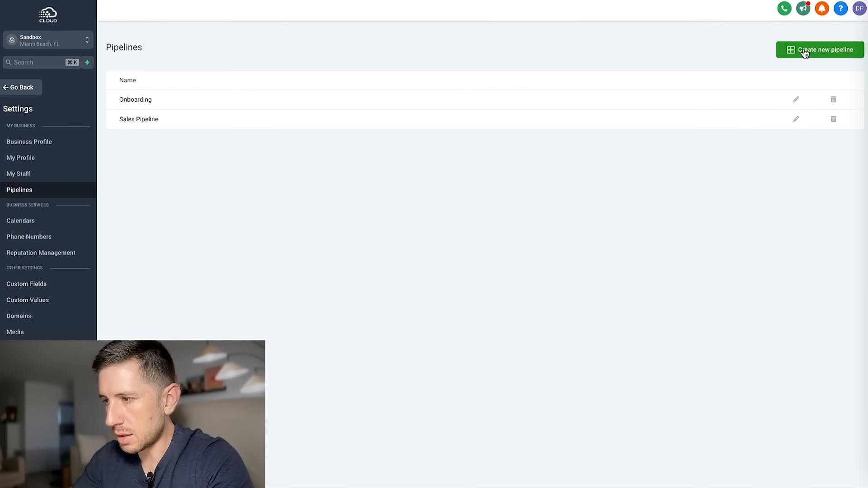
pyautogui.click(805, 52)
pyautogui.click(329, 70)
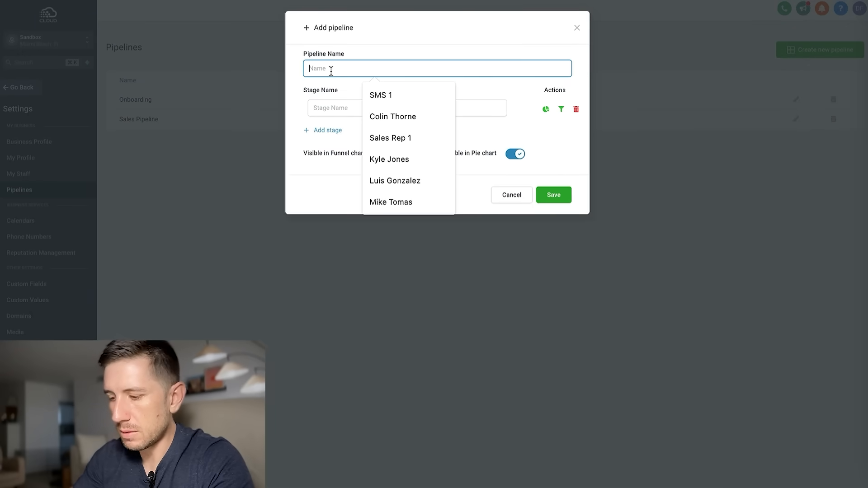
pyautogui.write('Lead Pipeline')
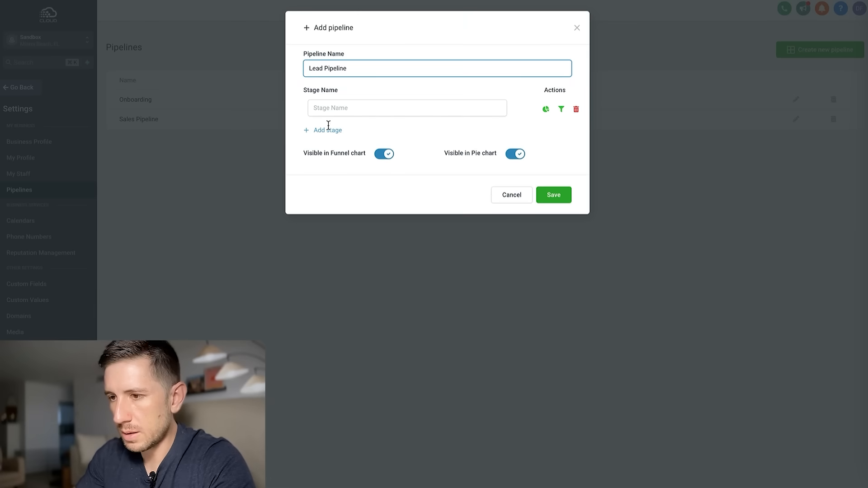
pyautogui.click(352, 108)
pyautogui.write('Lead In')
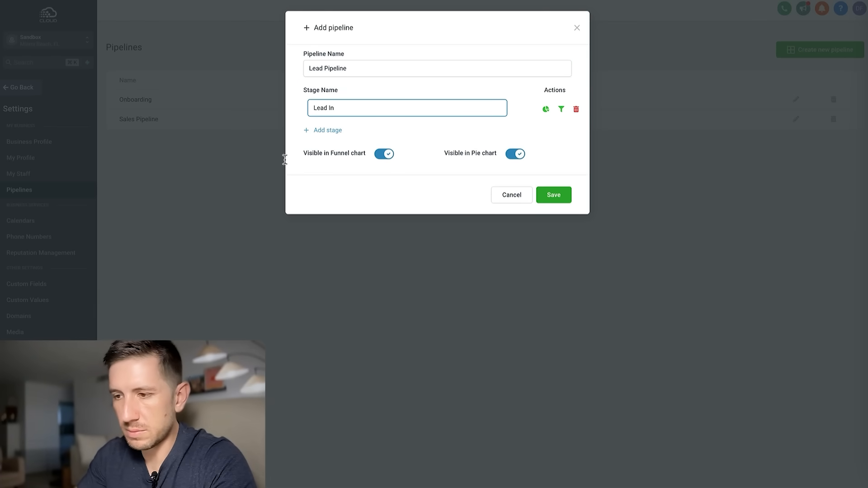
pyautogui.click(324, 130)
pyautogui.click(366, 131)
pyautogui.write('Appointment Booked')
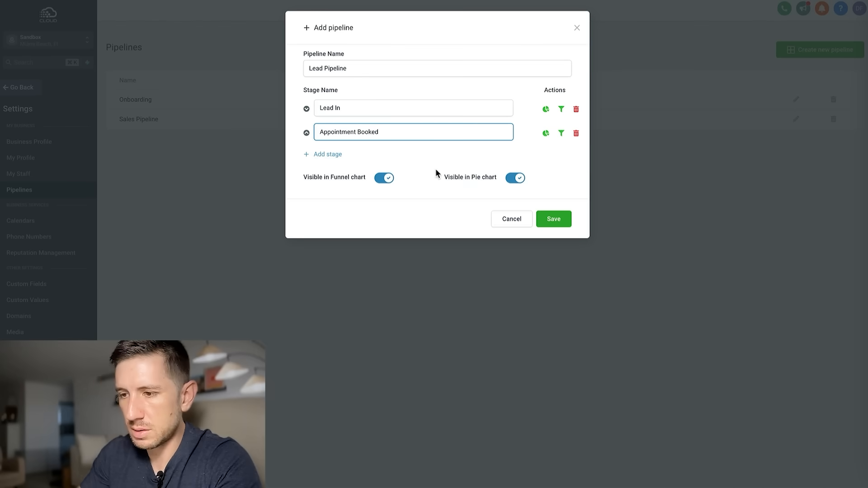
# Add the No-Show, Sat, Closed WON and Lost stages and save the pipeline.
pyautogui.click(332, 155)
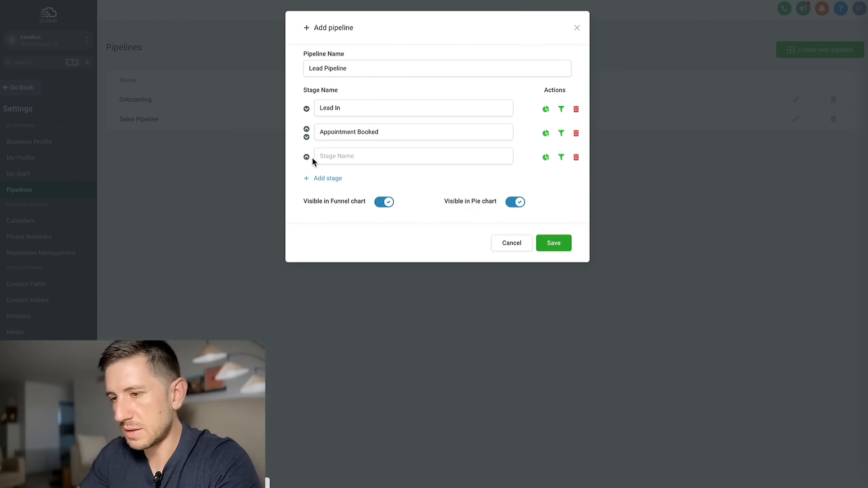
pyautogui.click(348, 157)
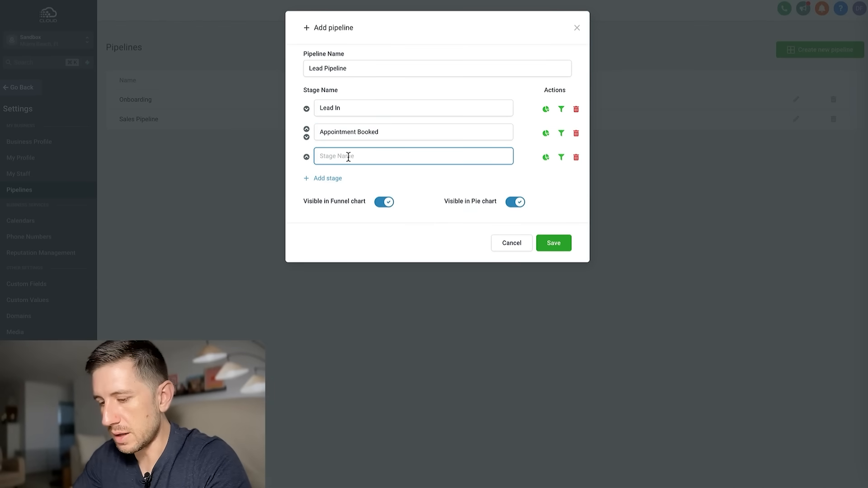
pyautogui.write('No-Show')
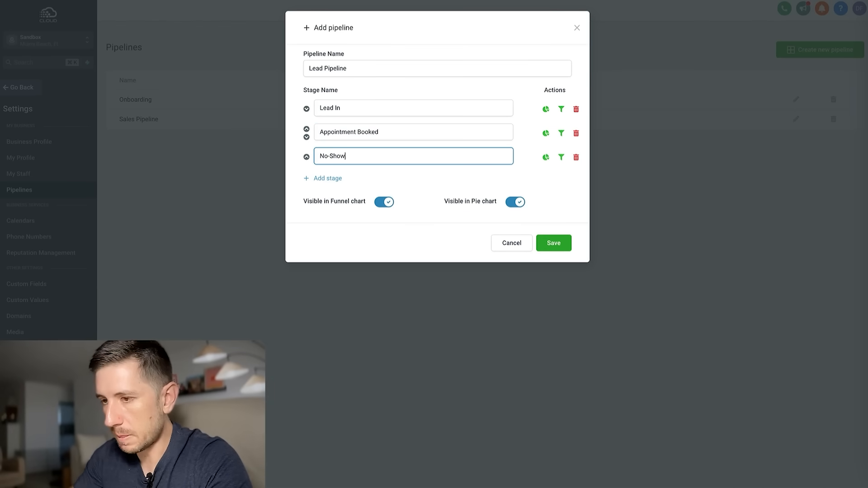
pyautogui.click(338, 178)
pyautogui.click(351, 177)
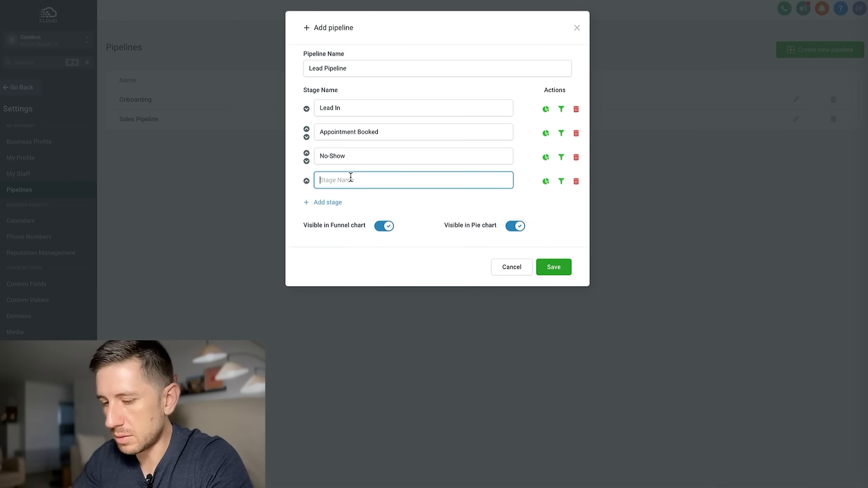
pyautogui.write('Sat')
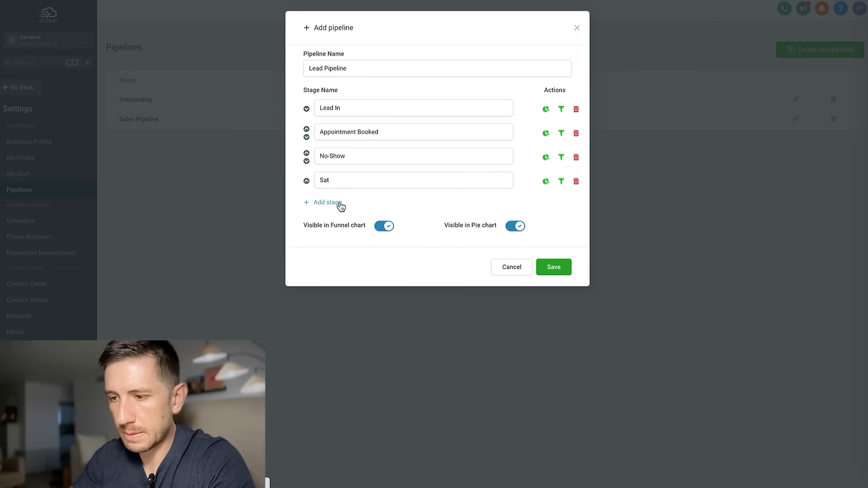
pyautogui.click(339, 202)
pyautogui.click(350, 203)
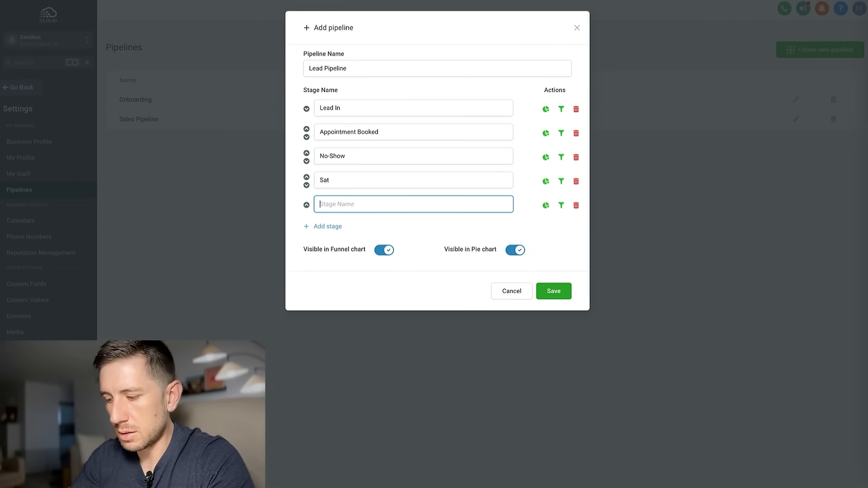
pyautogui.write('CL')
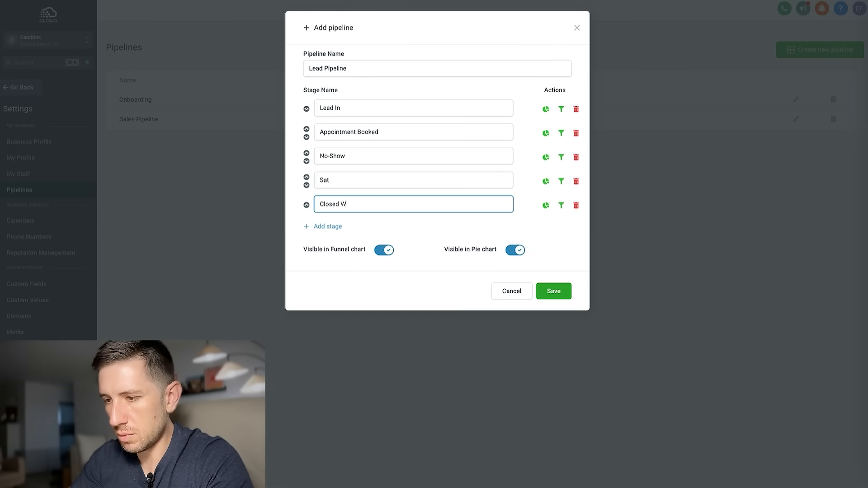
pyautogui.click(333, 226)
pyautogui.click(332, 228)
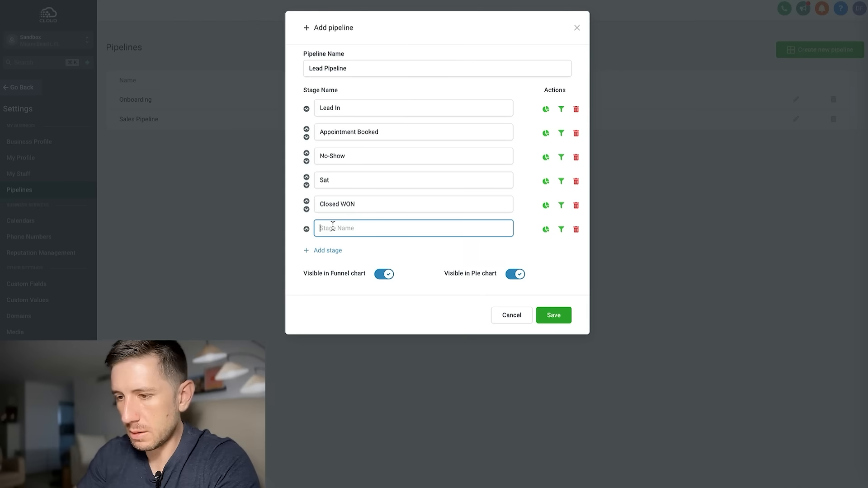
pyautogui.write('Lost')
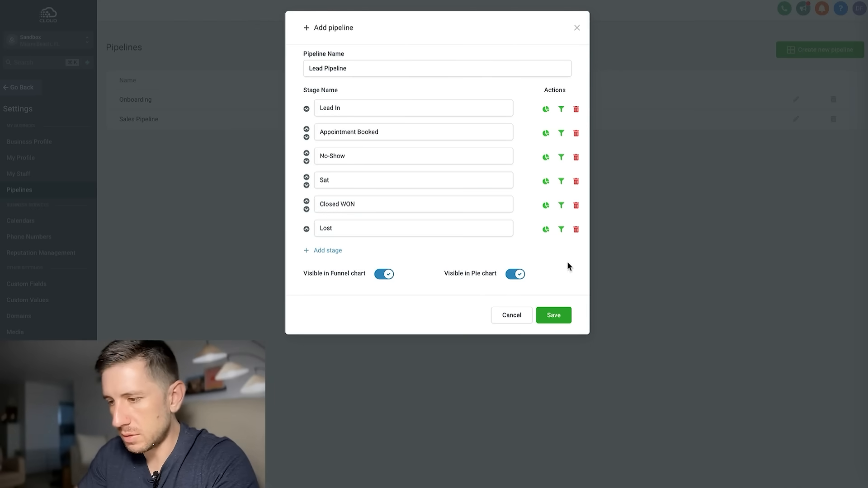
pyautogui.click(558, 318)
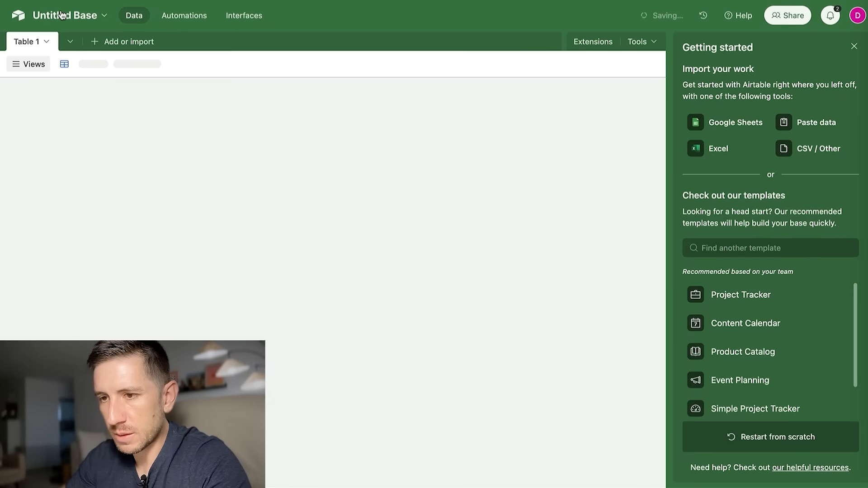
# Replace the 'Untitled Base' title with 'New Leads From GHL'.
pyautogui.click(45, 17)
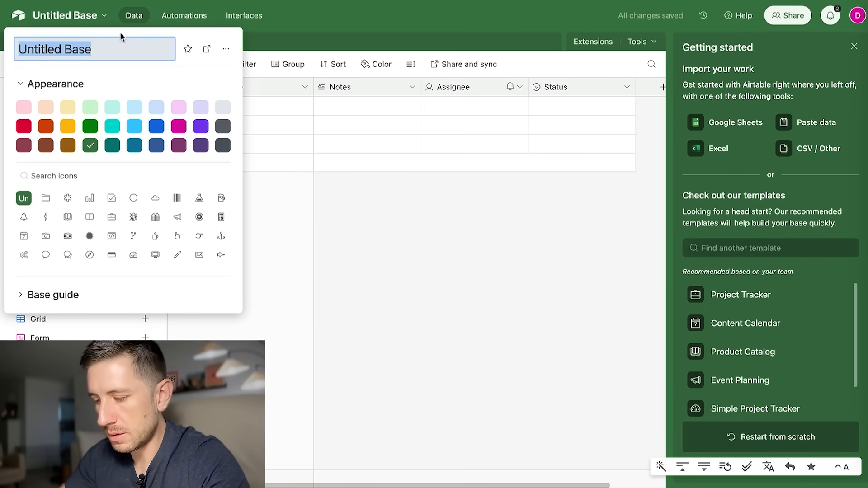
pyautogui.write('New Kead')
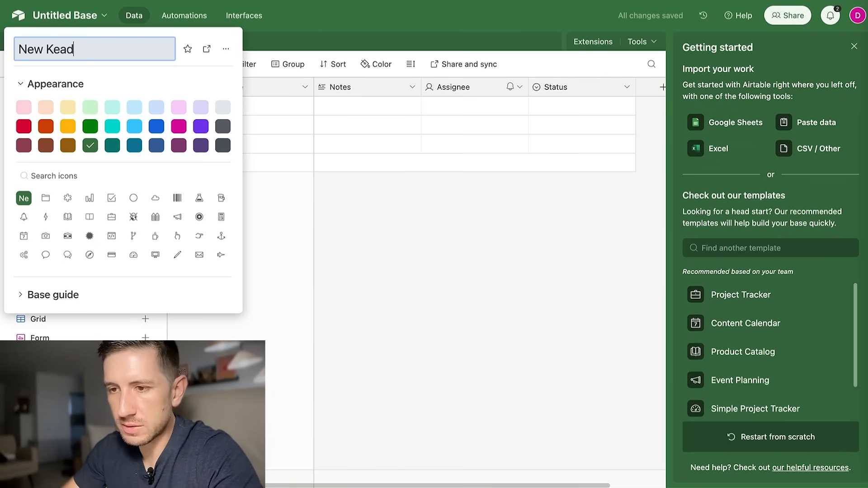
pyautogui.press('BackSpace')
pyautogui.press('BackSpace')
pyautogui.press('BackSpace')
pyautogui.press('BackSpace')
pyautogui.press('BackSpace')
pyautogui.write('Leads ')
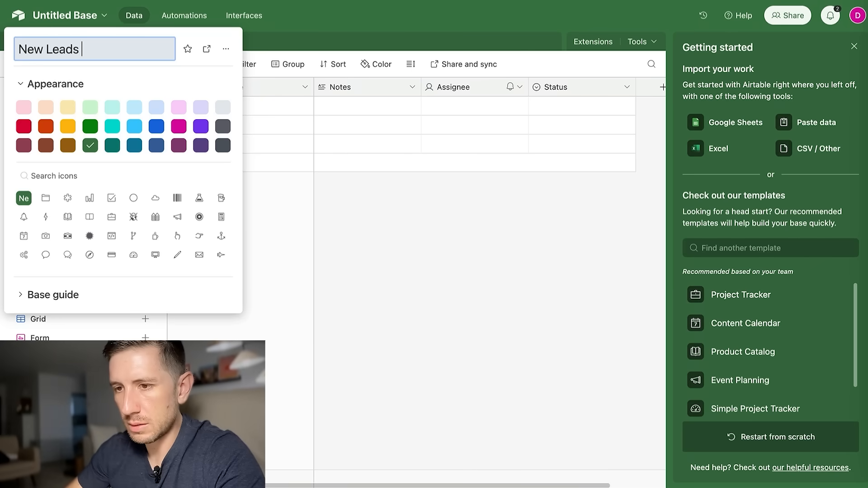
pyautogui.write('From ')
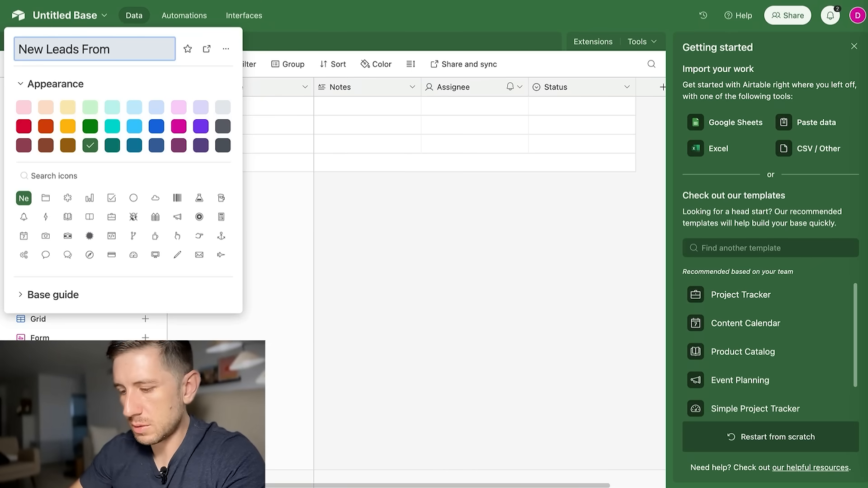
pyautogui.write('GHL')
pyautogui.click(375, 44)
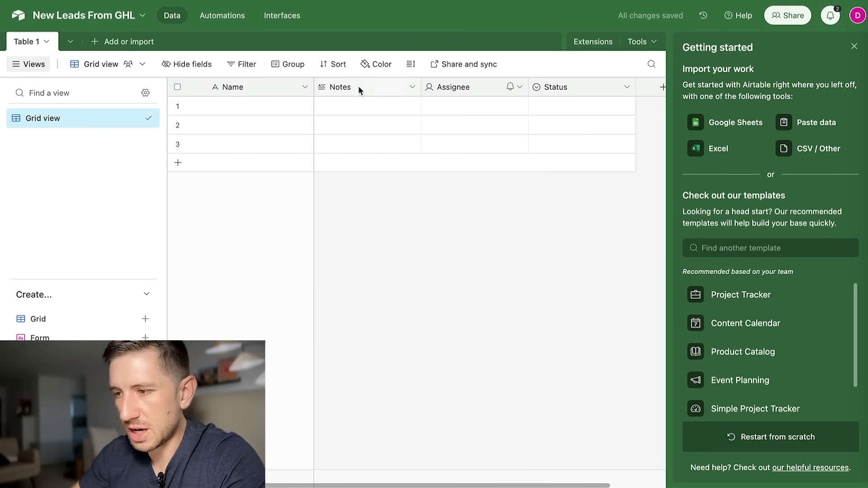
# Close Getting started, rename the Name field to Lead ID, and make it a Formula.
pyautogui.click(854, 46)
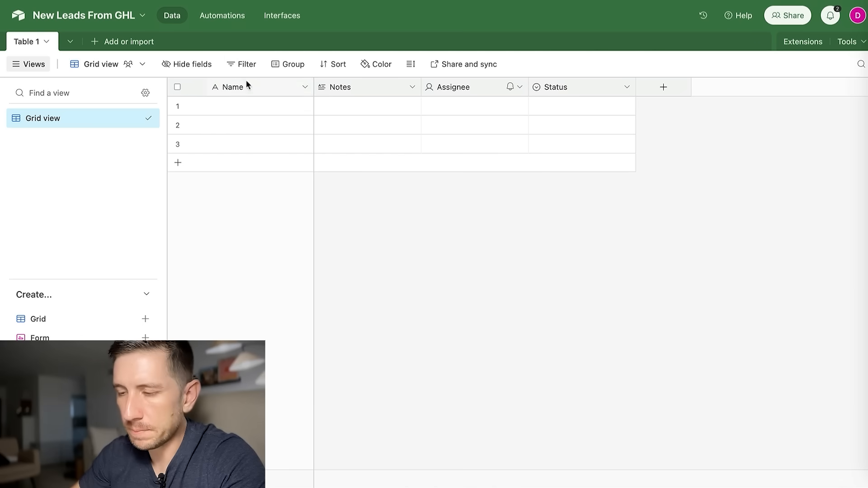
pyautogui.click(305, 89)
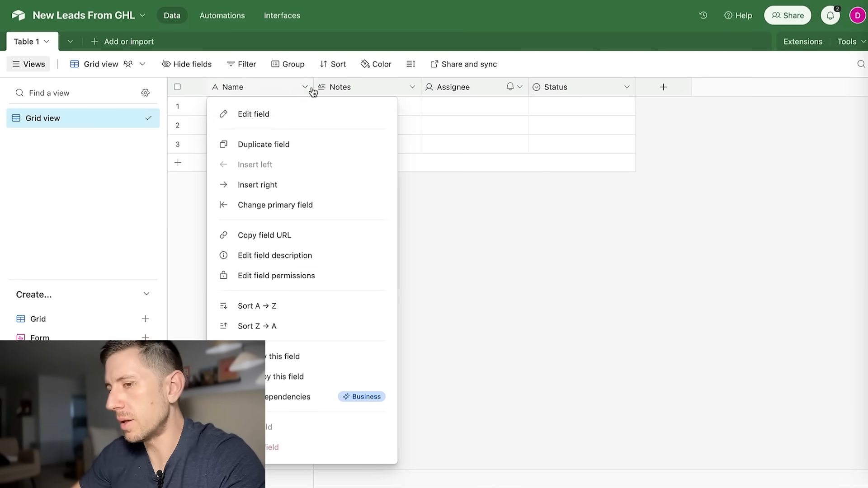
pyautogui.click(255, 119)
pyautogui.doubleClick(273, 116)
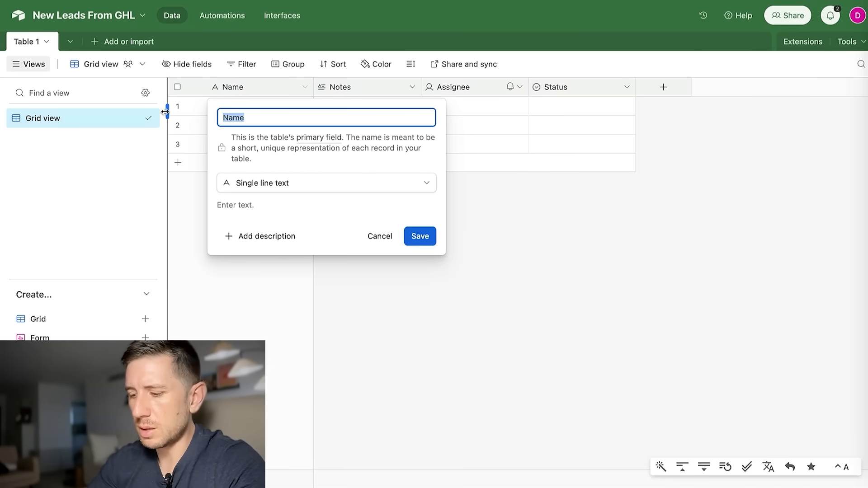
pyautogui.write('Lead ID')
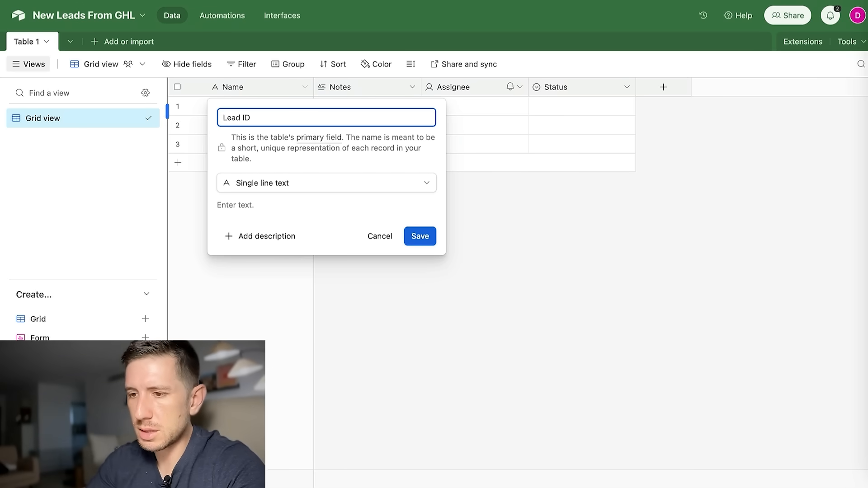
pyautogui.click(330, 186)
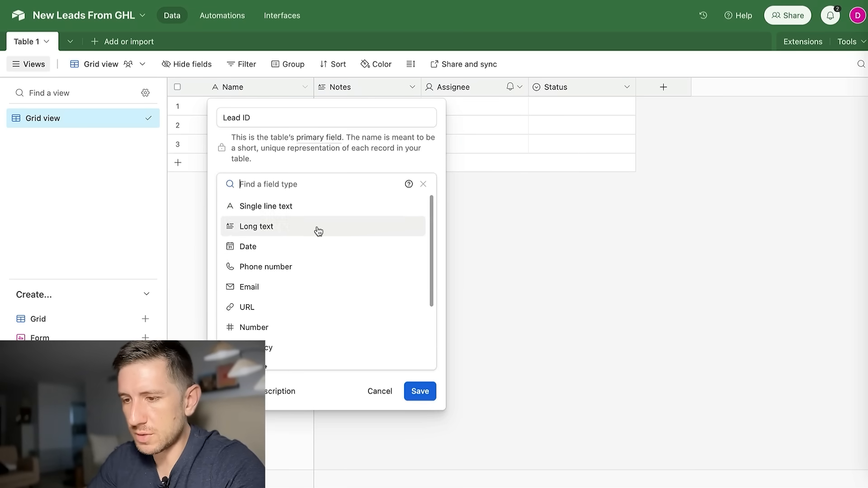
pyautogui.write('formula')
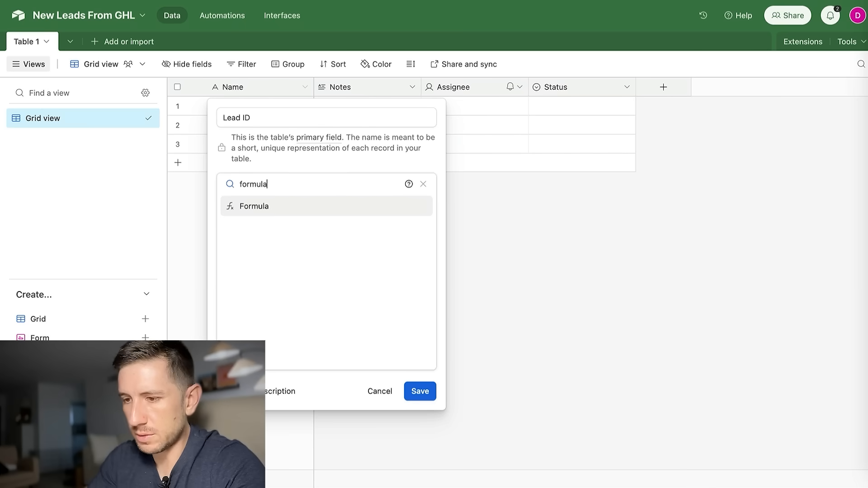
pyautogui.click(283, 212)
# Enter the Notes field as the Lead ID formula and save it.
pyautogui.click(438, 280)
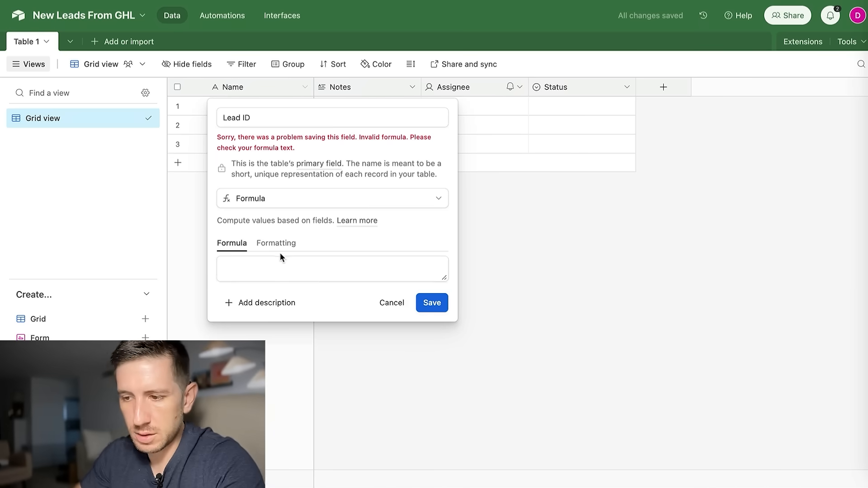
pyautogui.click(256, 269)
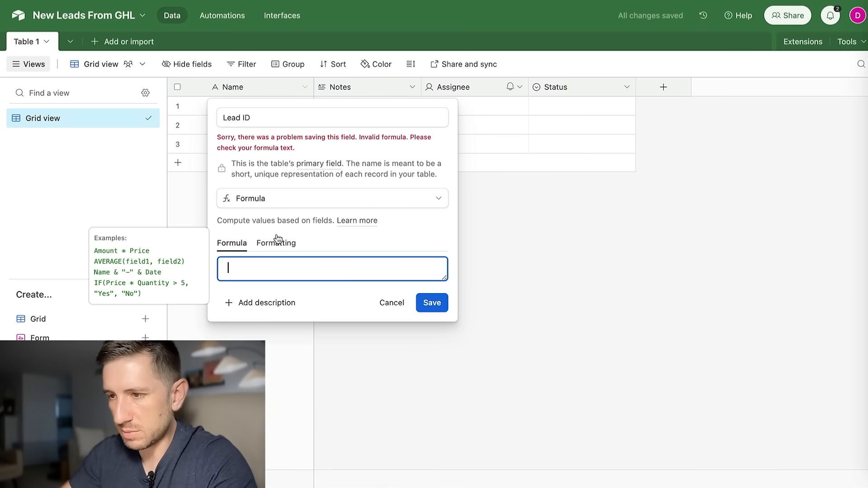
pyautogui.write('notes')
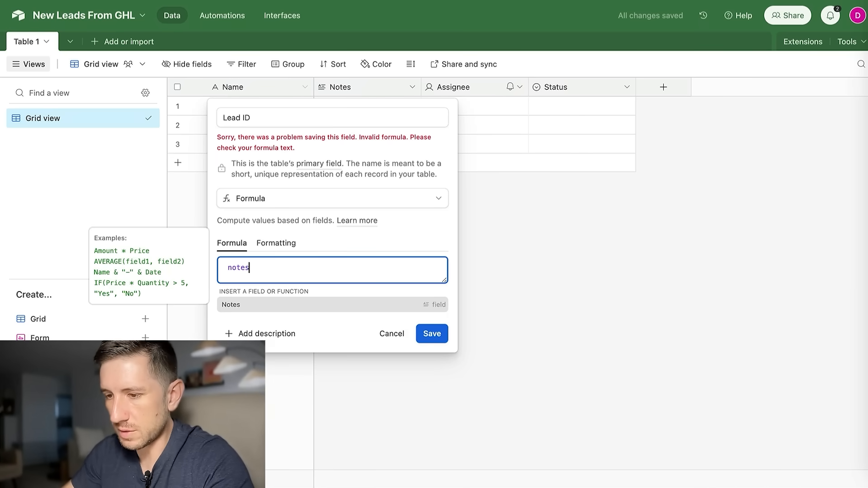
pyautogui.click(291, 302)
pyautogui.click(435, 305)
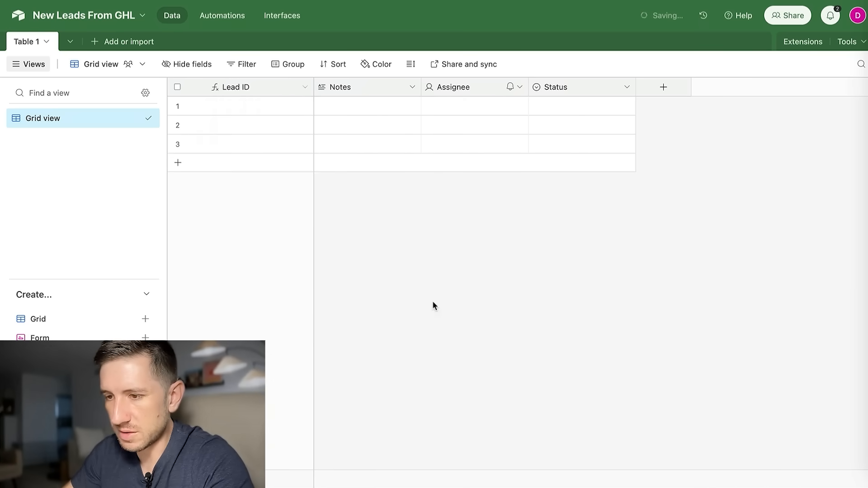
# Rename Notes to ID, change it to Autonumber, and confirm the change.
pyautogui.click(412, 88)
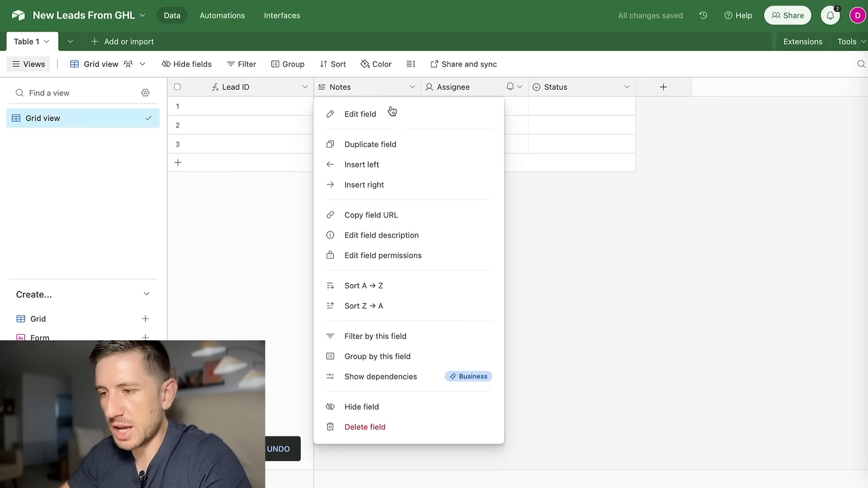
pyautogui.click(340, 119)
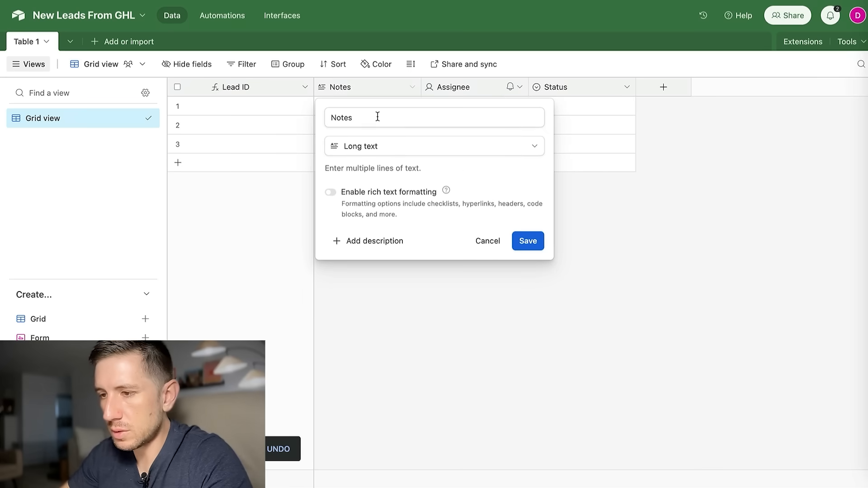
pyautogui.doubleClick(342, 112)
pyautogui.write('ID')
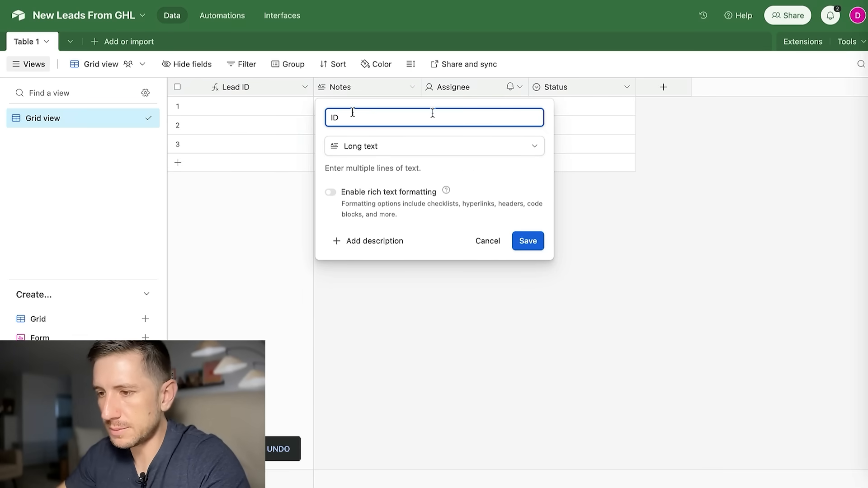
pyautogui.click(514, 146)
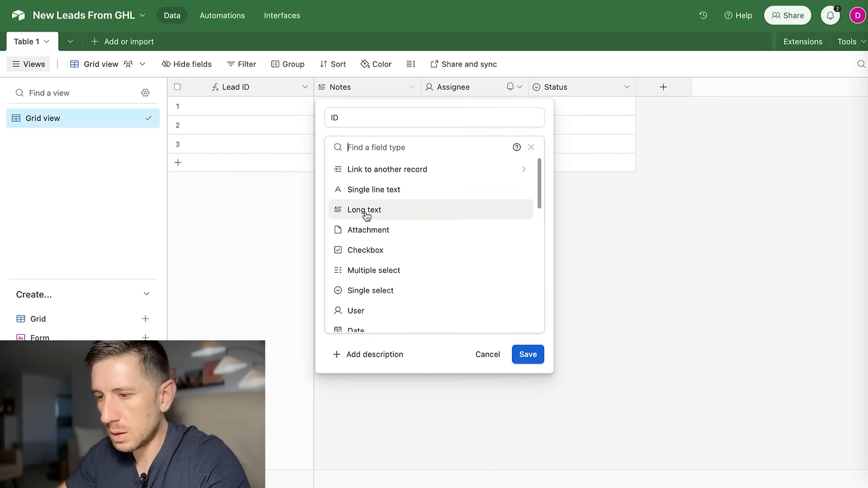
pyautogui.scroll(-3, 370, 217)
pyautogui.scroll(-5, 400, 221)
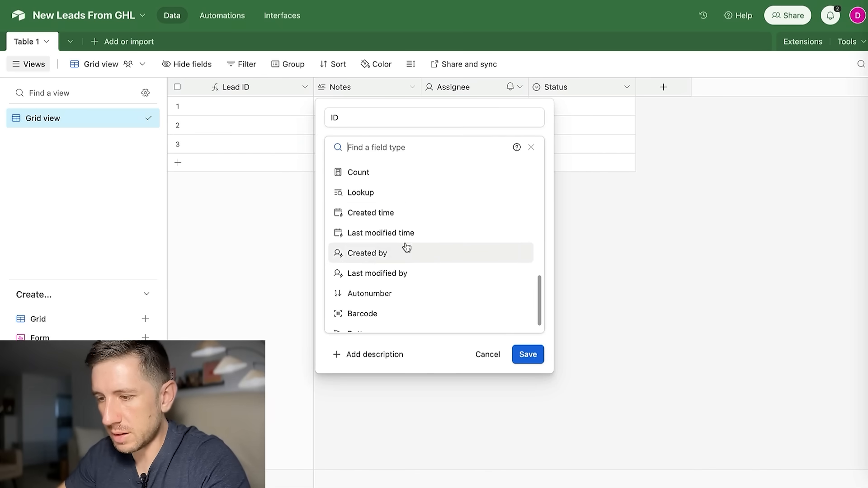
pyautogui.click(363, 298)
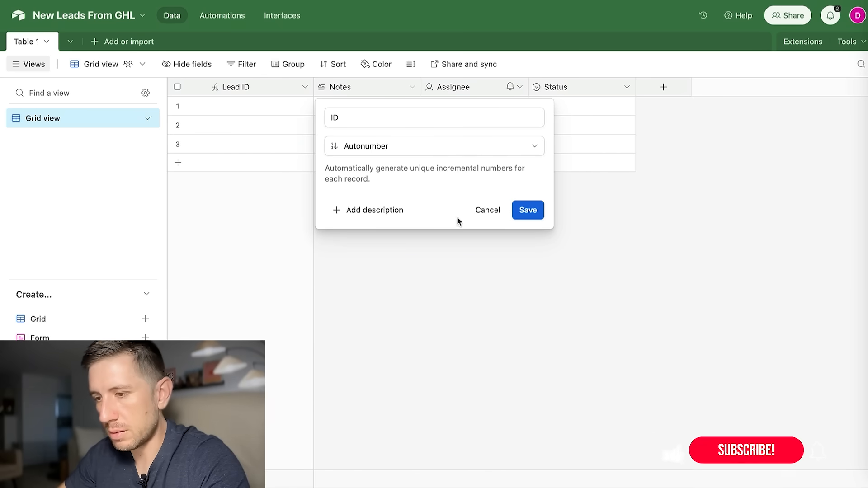
pyautogui.click(533, 211)
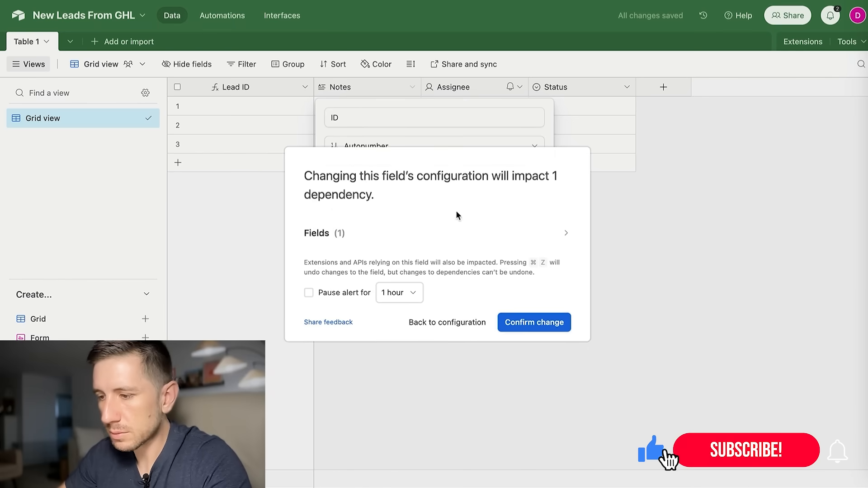
pyautogui.click(542, 324)
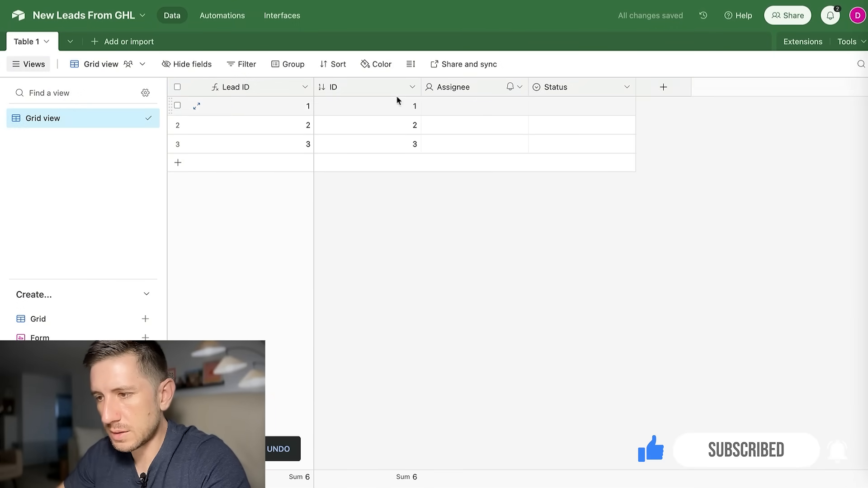
pyautogui.click(521, 91)
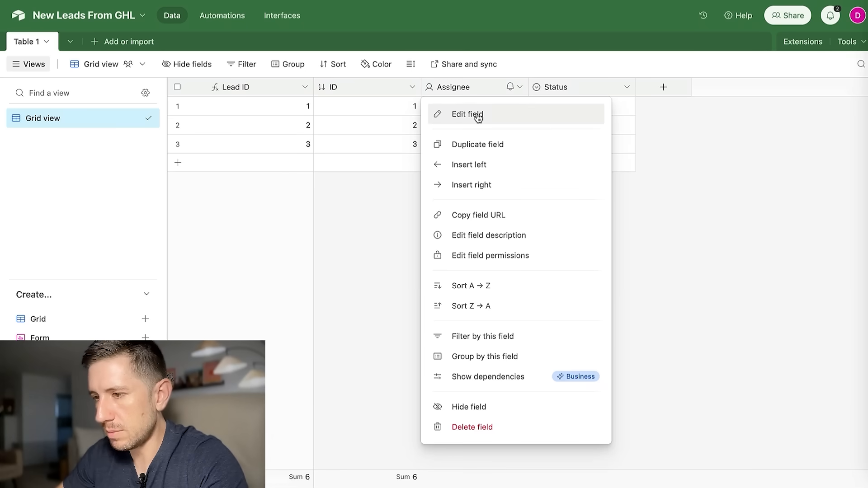
# Change the Assignee field to single line text and rename it First Name.
pyautogui.click(477, 116)
pyautogui.click(406, 149)
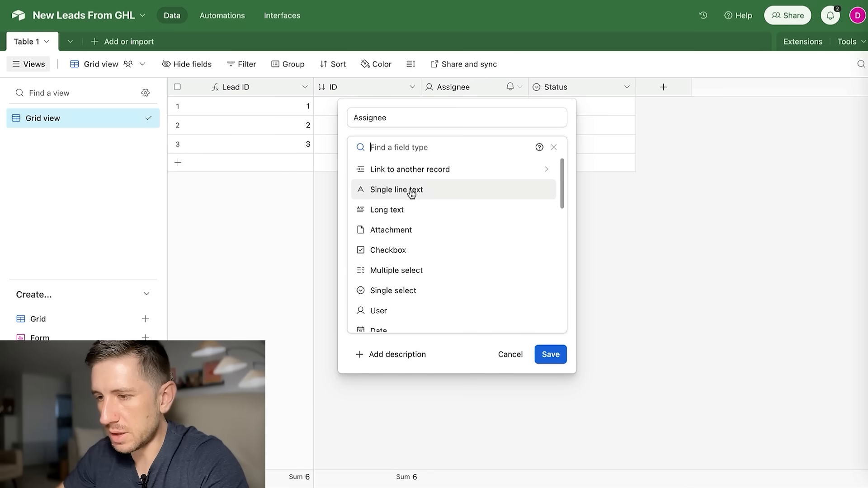
pyautogui.click(405, 190)
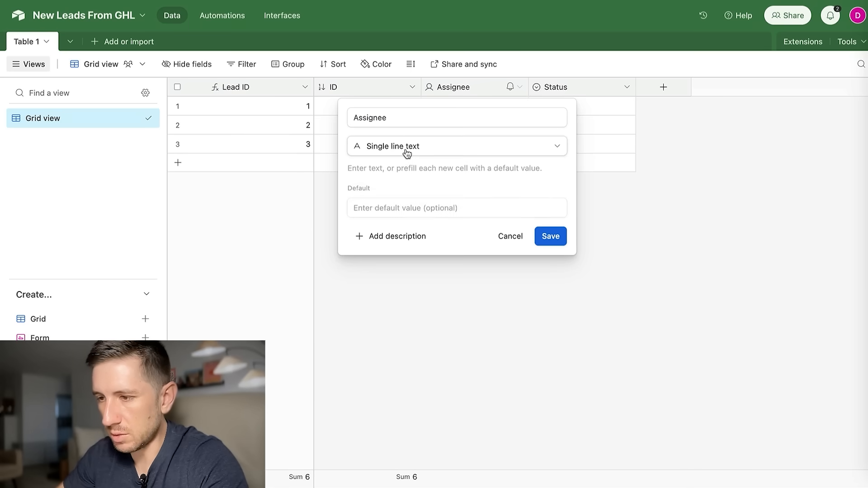
pyautogui.doubleClick(411, 118)
pyautogui.write('First Name')
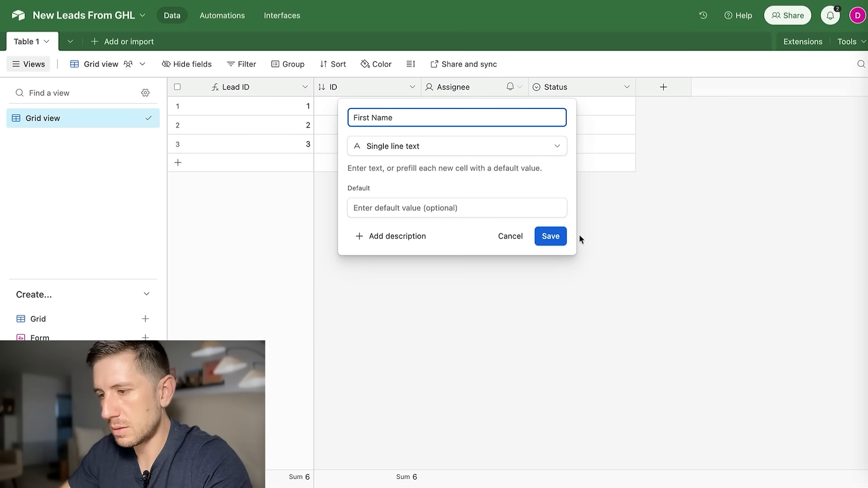
pyautogui.click(539, 238)
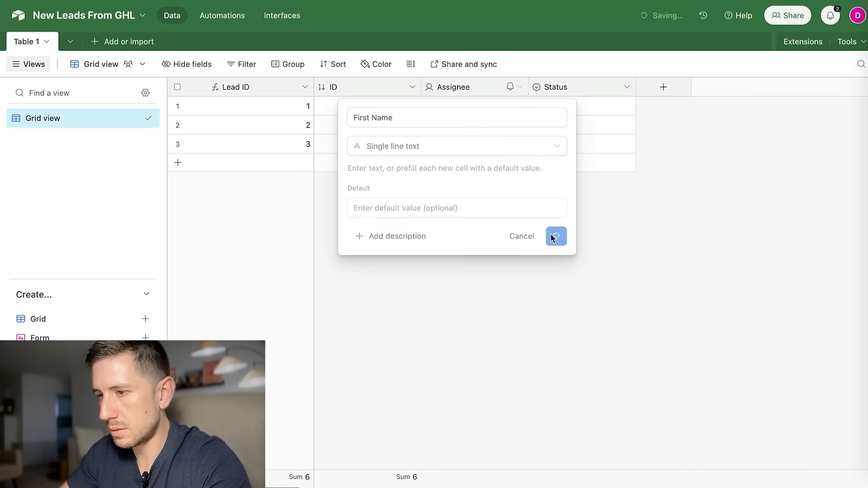
# Rename the Status field to Last Name and make it single line text.
pyautogui.click(628, 89)
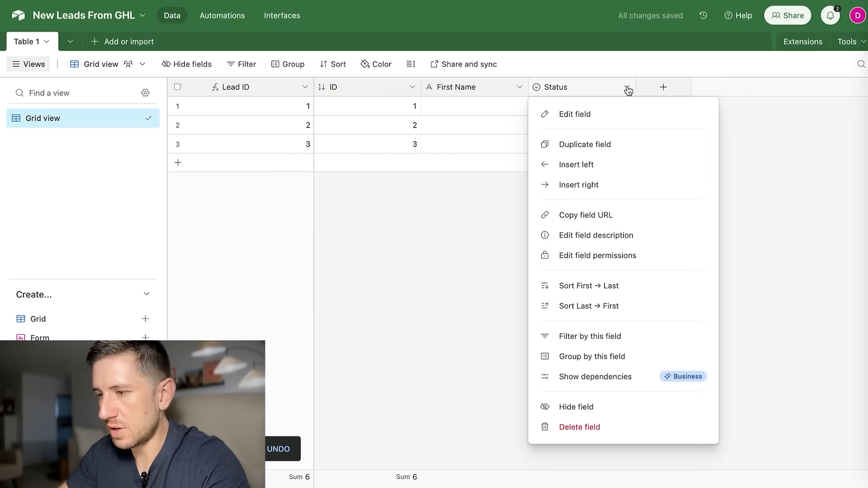
pyautogui.click(592, 118)
pyautogui.moveTo(422, 115); pyautogui.dragTo(345, 116)
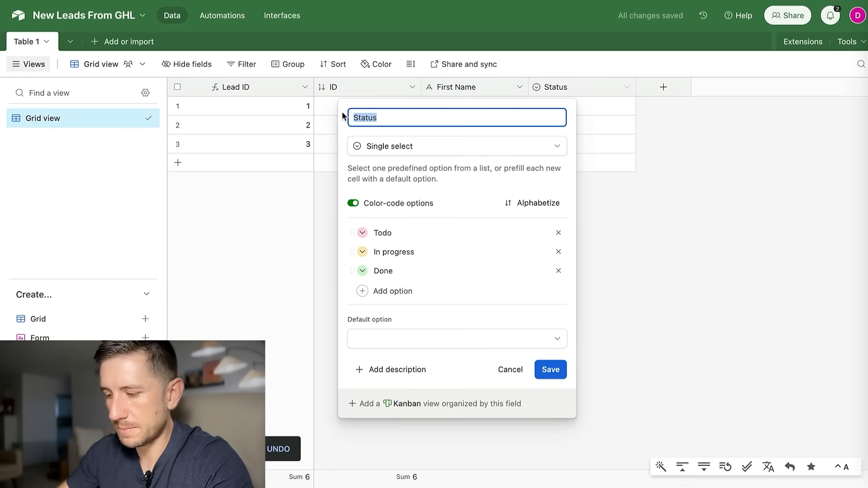
pyautogui.write('Last NAme')
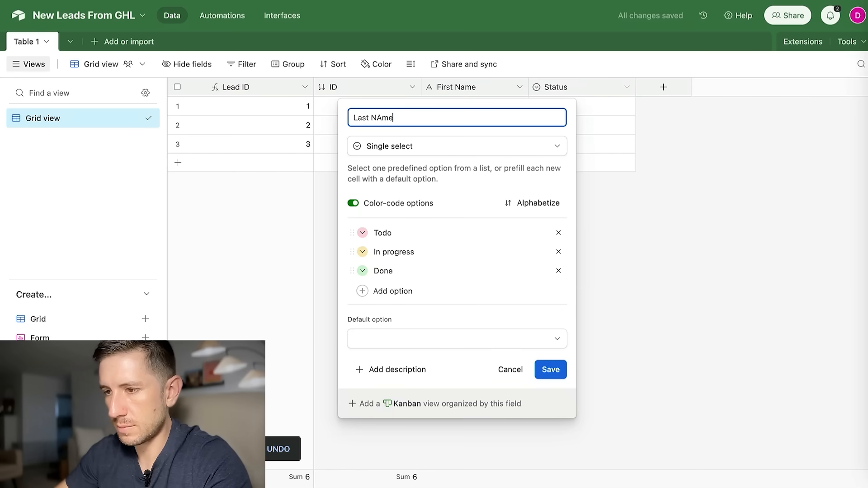
pyautogui.write('ame')
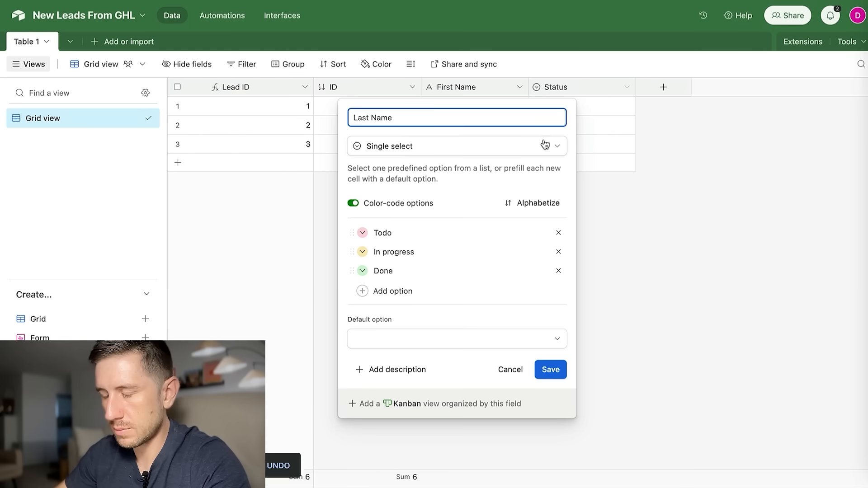
pyautogui.click(542, 151)
pyautogui.click(406, 194)
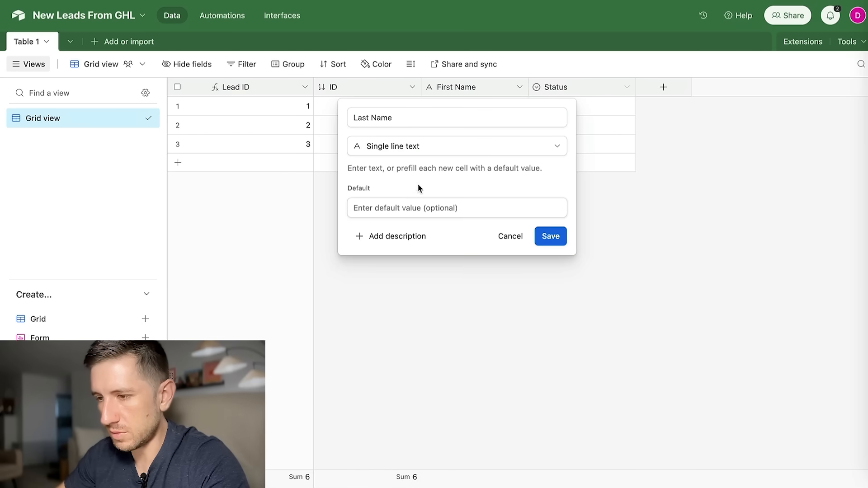
pyautogui.click(550, 236)
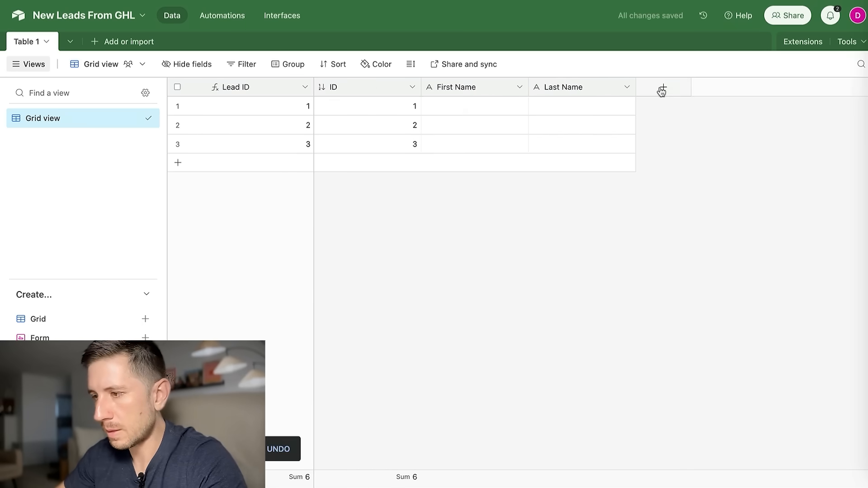
# Add an Email field of Email type to the table.
pyautogui.click(662, 88)
pyautogui.write('E')
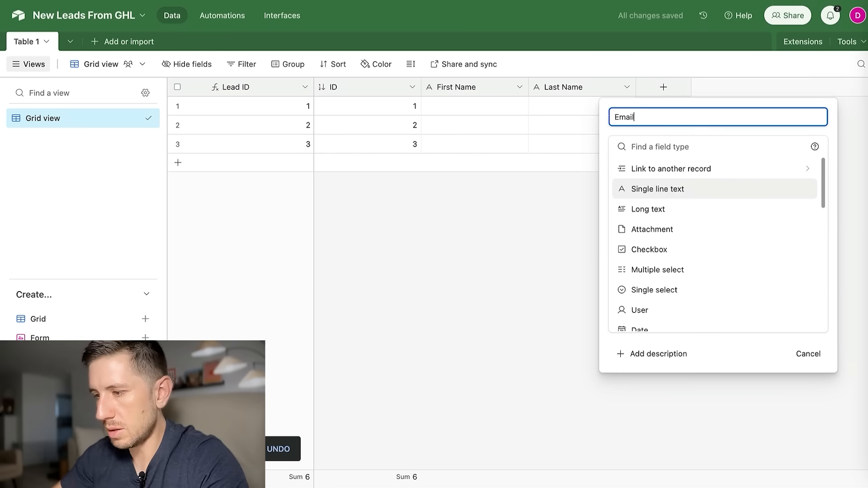
pyautogui.write('mail')
pyautogui.scroll(-3, 694, 273)
pyautogui.click(667, 283)
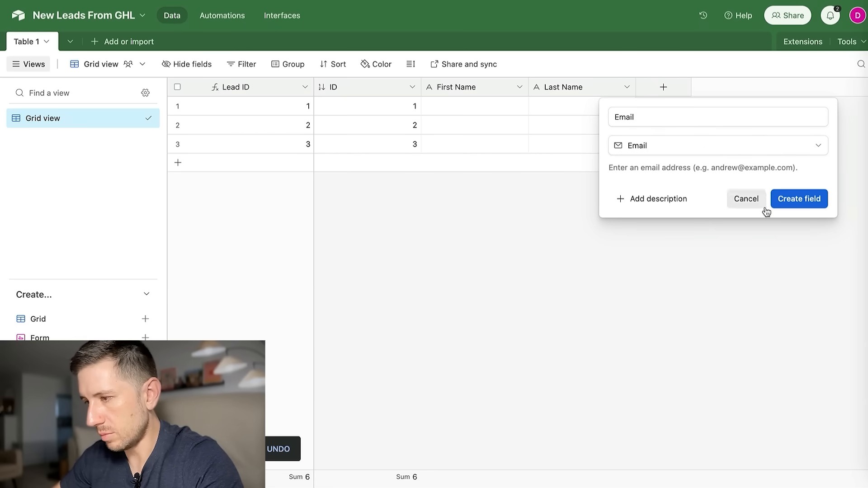
pyautogui.click(800, 201)
# Add a Phone Number field of phone number type after Email.
pyautogui.click(769, 88)
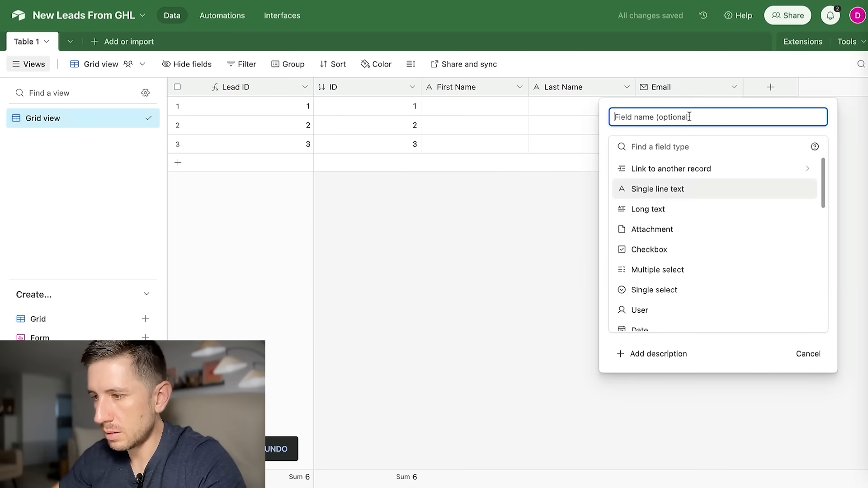
pyautogui.write('Phone')
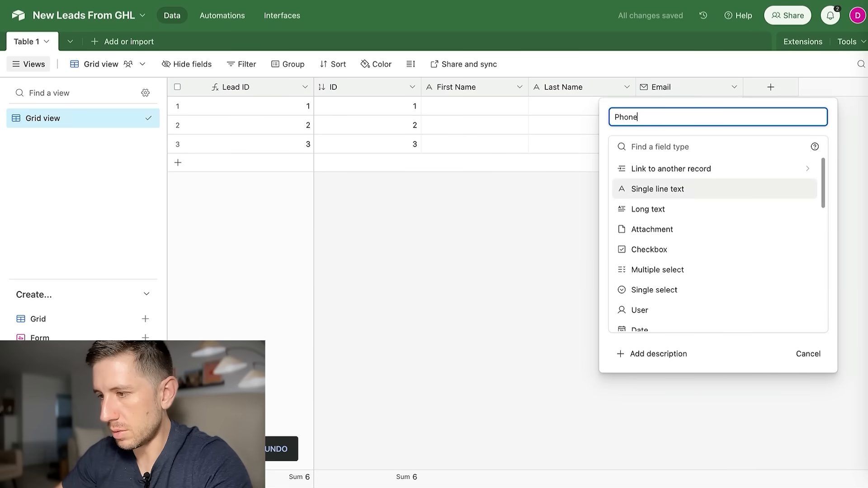
pyautogui.write(' Numbe')
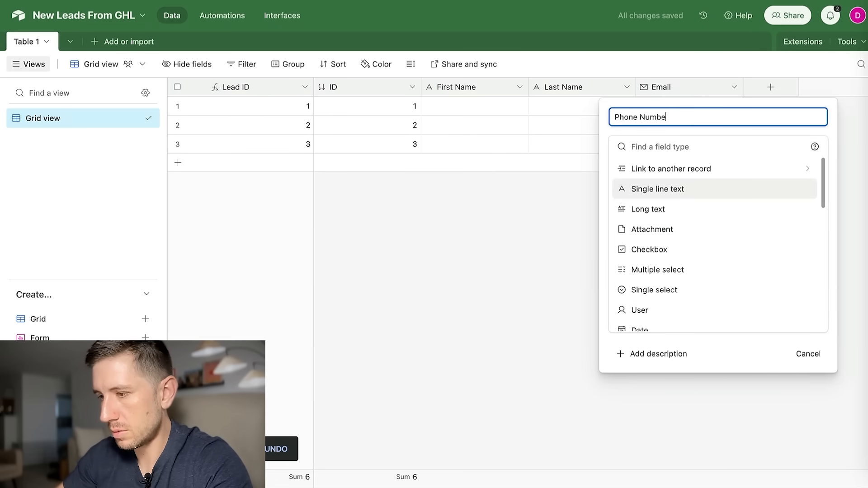
pyautogui.write('r')
pyautogui.scroll(-5, 678, 244)
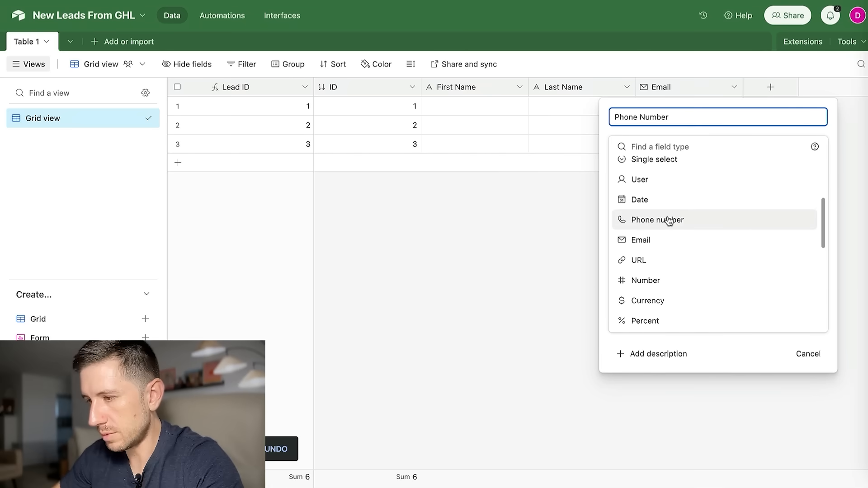
pyautogui.click(669, 220)
pyautogui.click(812, 204)
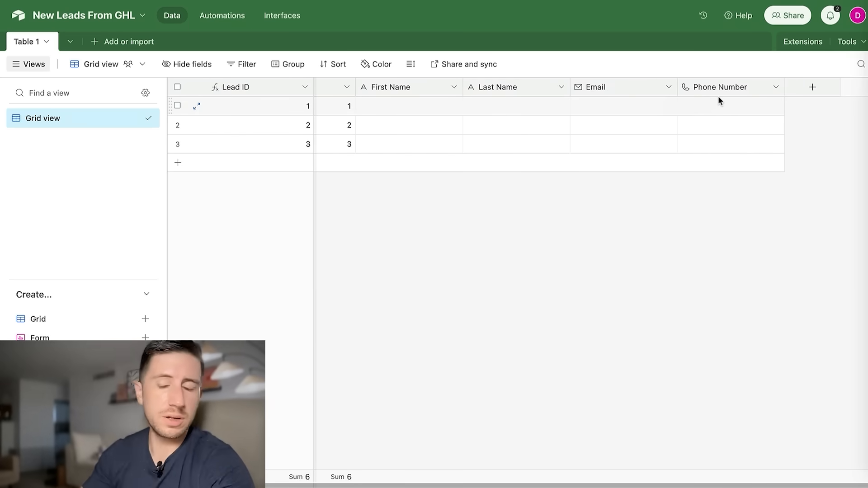
pyautogui.hscroll(-2, 649, 99)
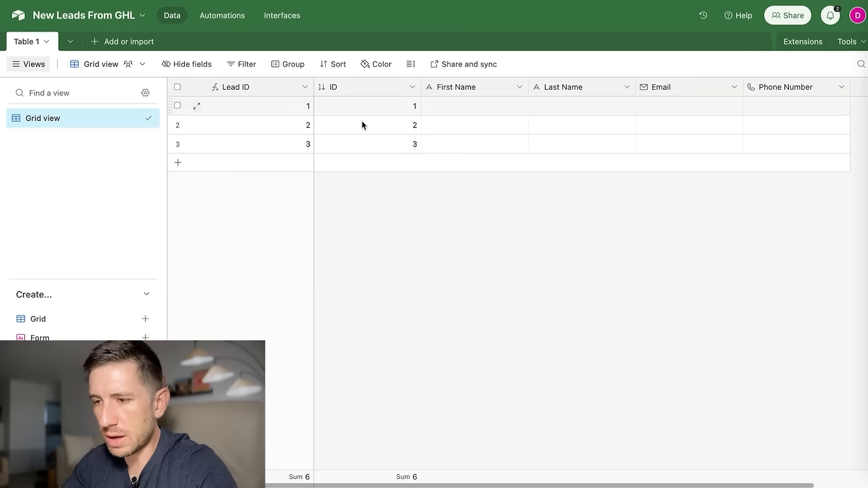
# Change the Lead ID formula to "L"&ID so rows read L1, L2, L3.
pyautogui.click(305, 87)
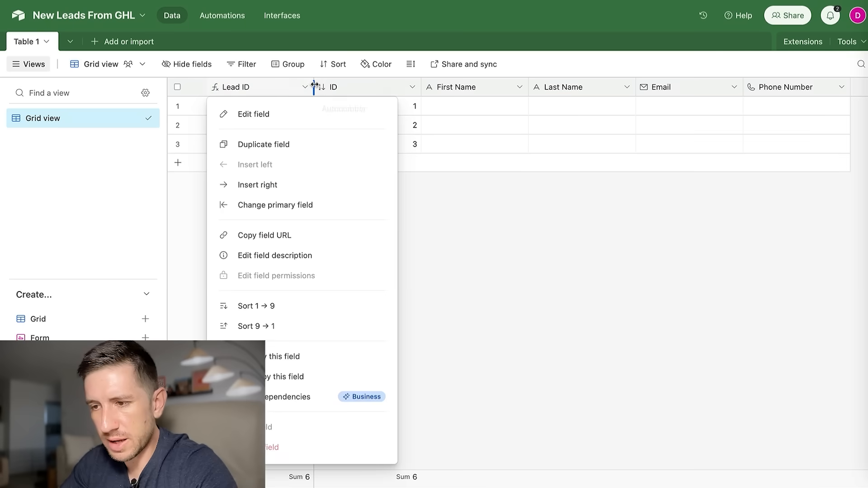
pyautogui.click(250, 118)
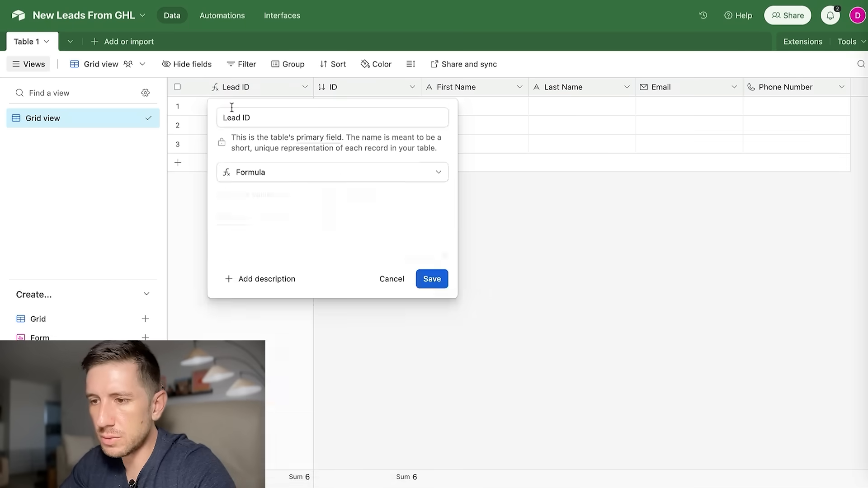
pyautogui.click(247, 242)
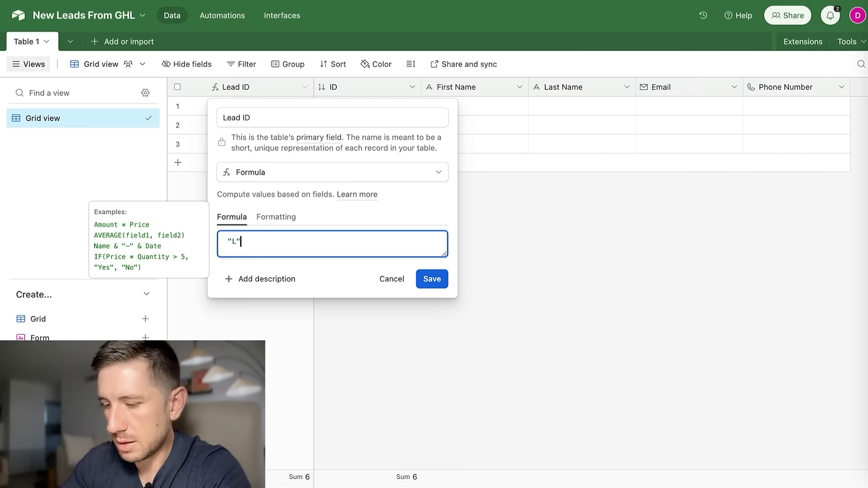
pyautogui.write('"L"&ID')
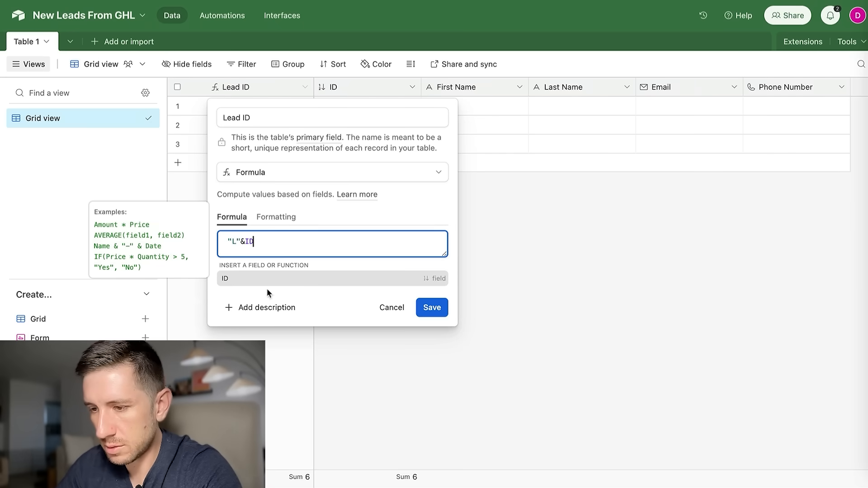
pyautogui.click(271, 284)
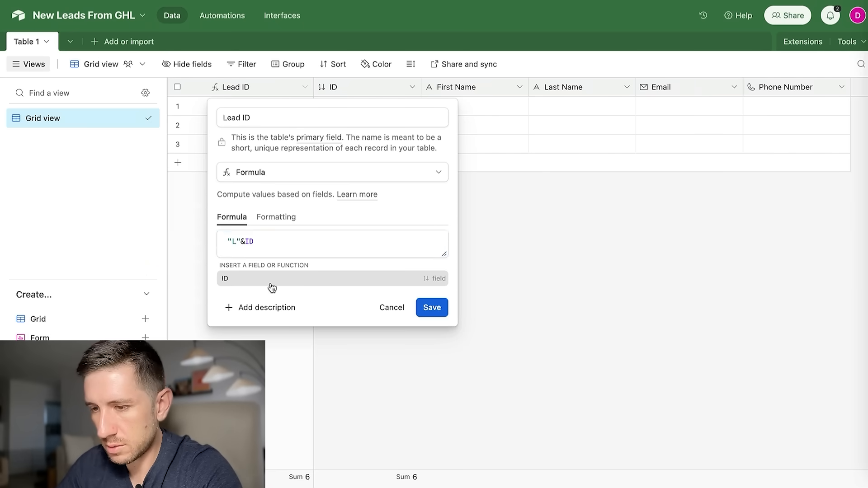
pyautogui.click(433, 280)
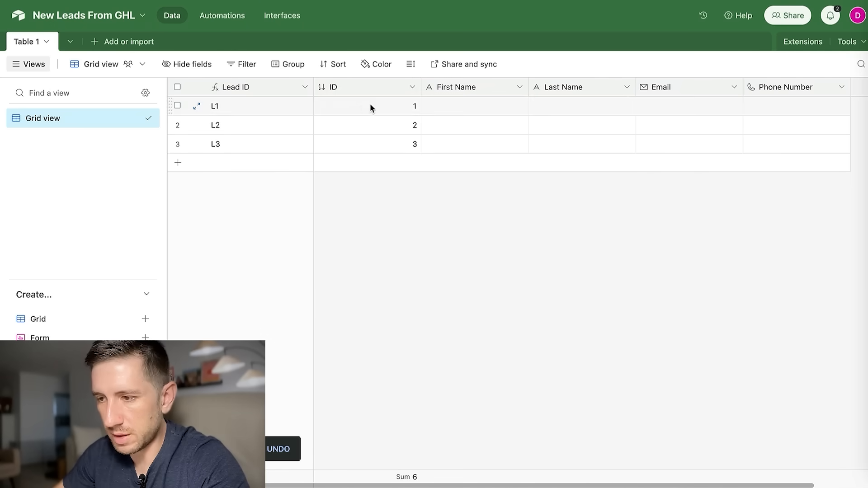
# Add a fourth row to the grid and confirm it gets ID 4 and Lead ID L4.
pyautogui.click(224, 164)
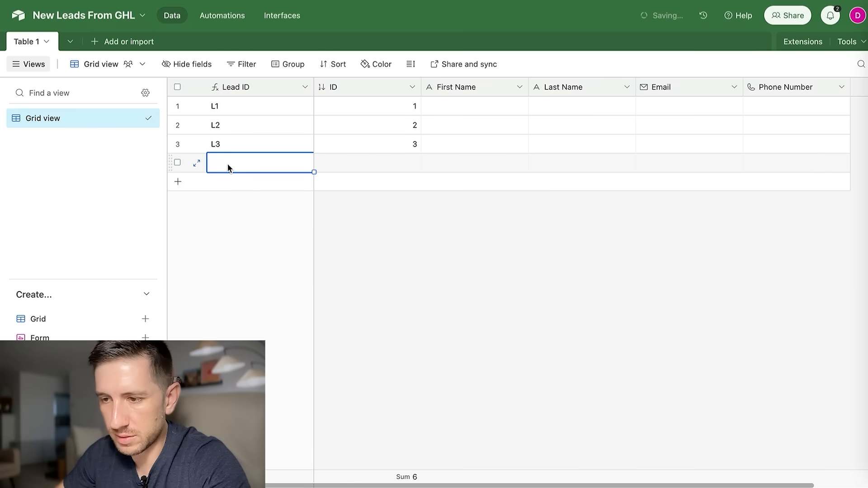
pyautogui.click(443, 164)
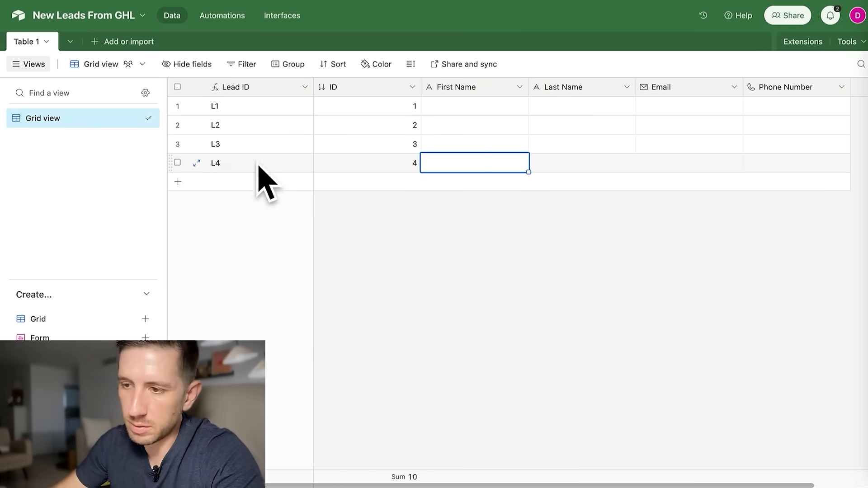
pyautogui.click(467, 271)
pyautogui.hscroll(1, 361, 88)
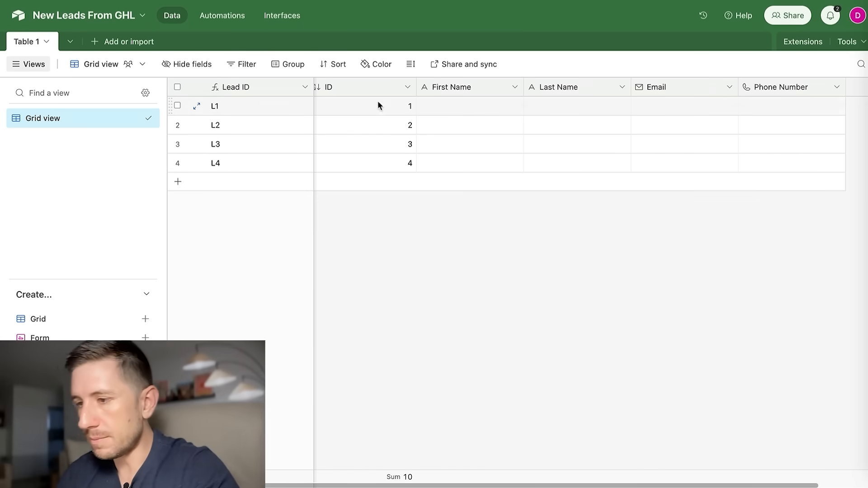
pyautogui.hscroll(-1, 374, 101)
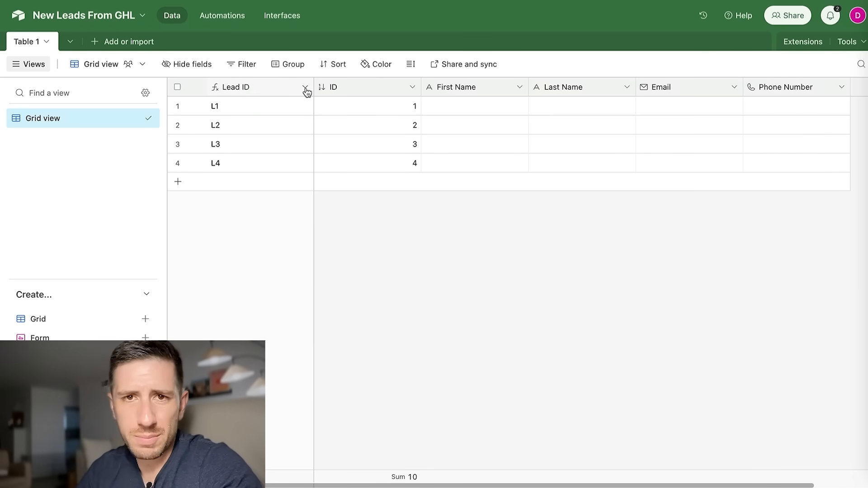
# Hide the ID field so Lead ID leads First Name, Last Name, Email, Phone Number.
pyautogui.click(413, 88)
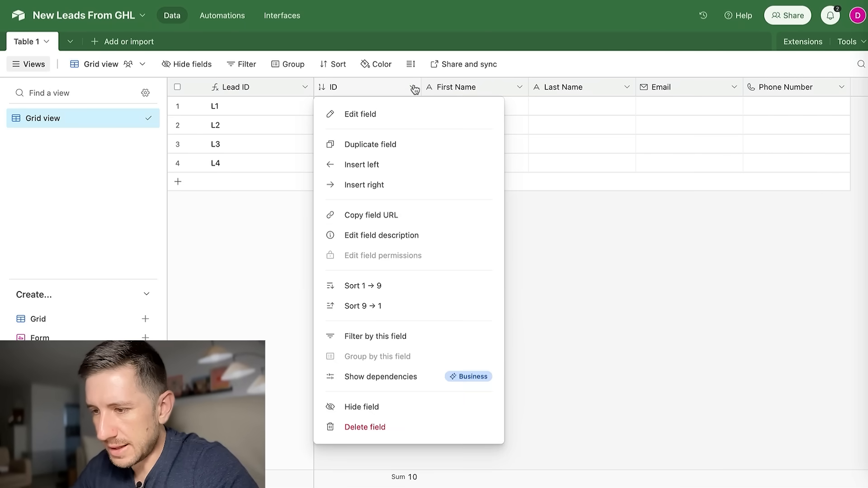
pyautogui.click(379, 411)
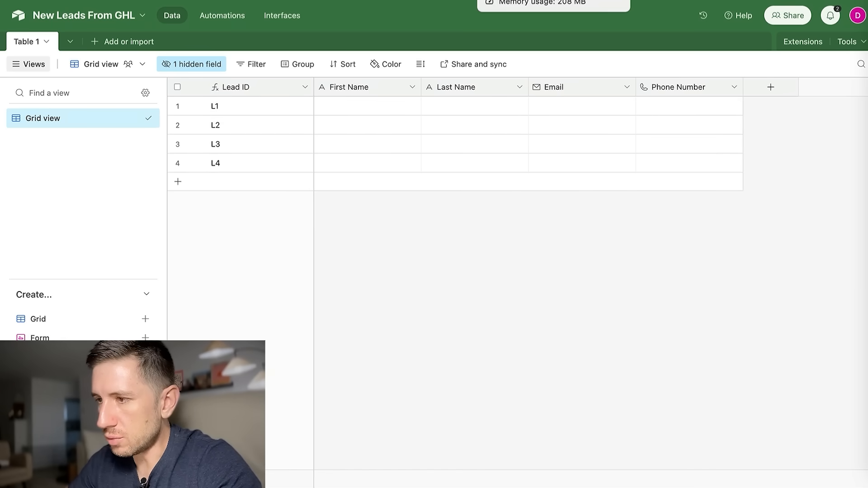
pyautogui.click(510, 0)
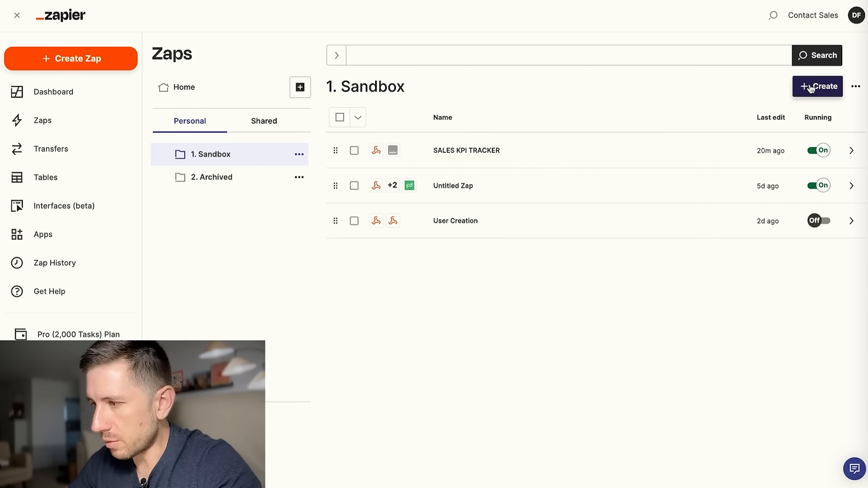
# Create a new Zap and name it 'GHL to Airtable'.
pyautogui.click(810, 87)
pyautogui.click(773, 116)
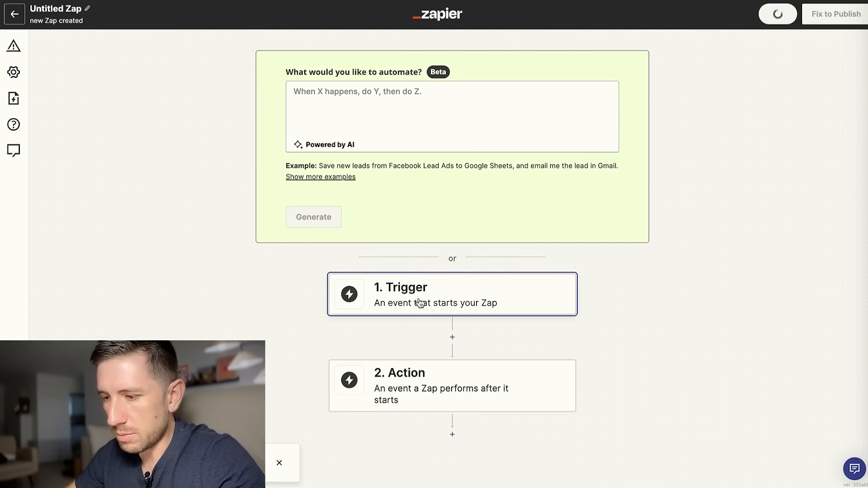
pyautogui.click(83, 9)
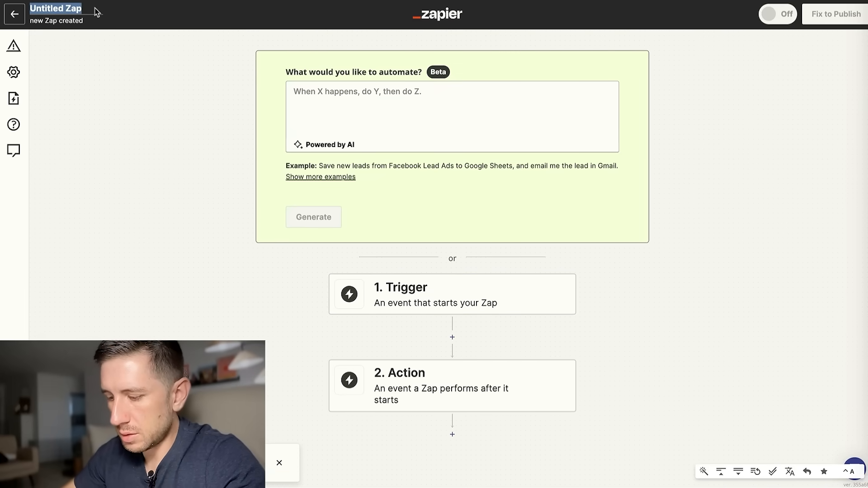
pyautogui.write('GHL to Airtable')
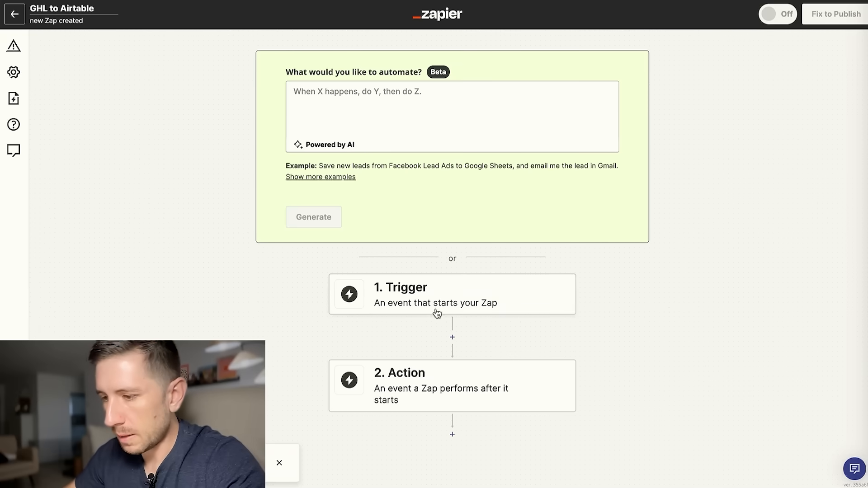
pyautogui.click(477, 312)
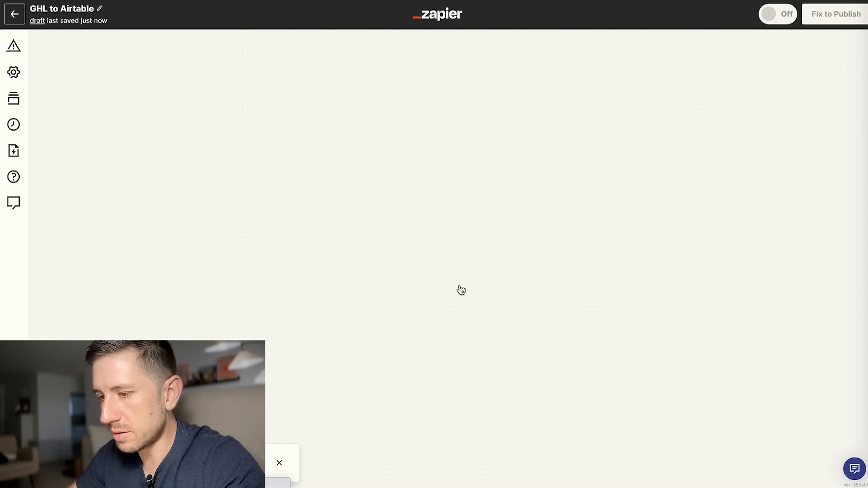
# Set a Webhooks by Zapier Catch Hook trigger and copy its webhook URL.
pyautogui.click(547, 296)
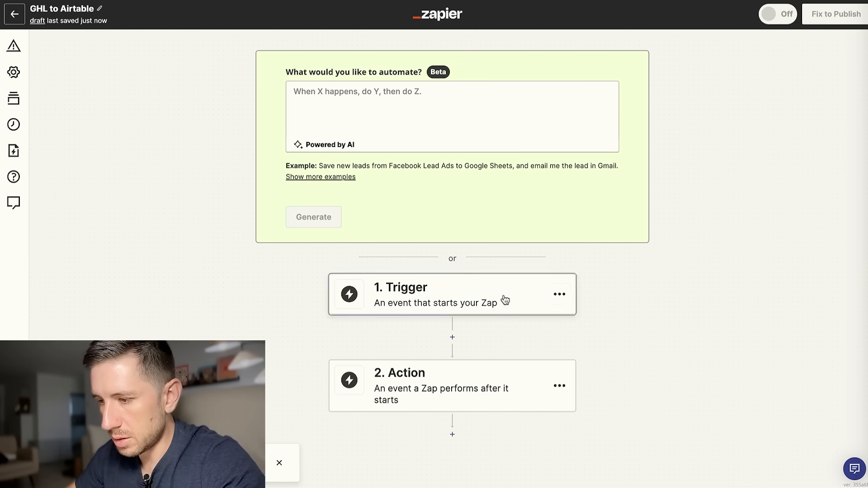
pyautogui.write('web')
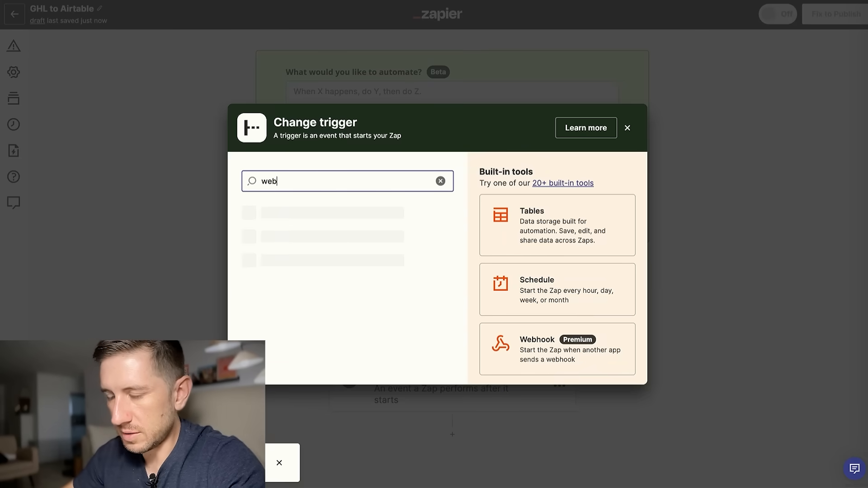
pyautogui.click(348, 219)
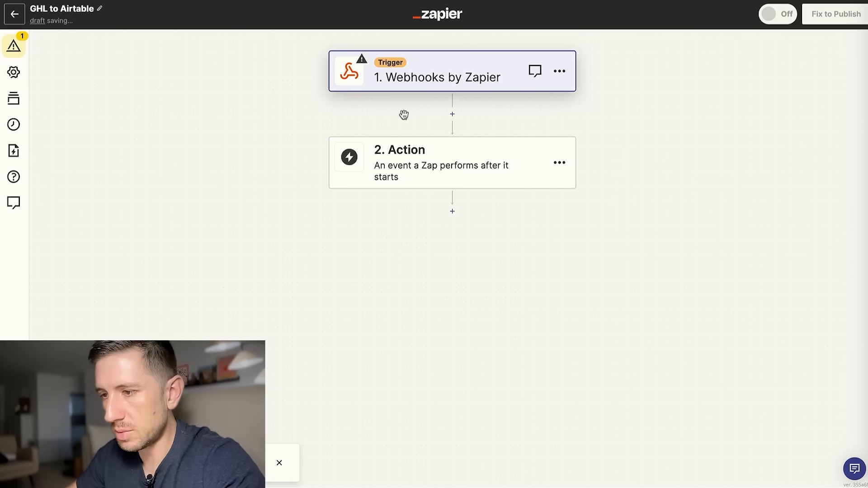
pyautogui.click(718, 159)
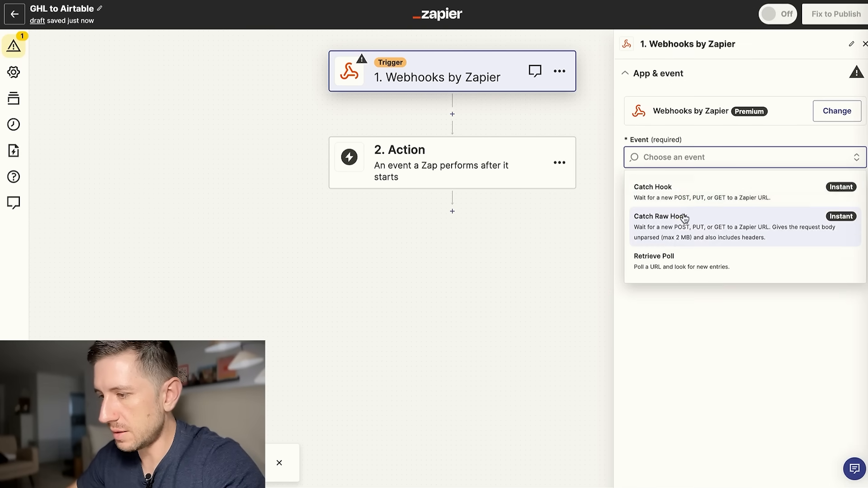
pyautogui.click(687, 199)
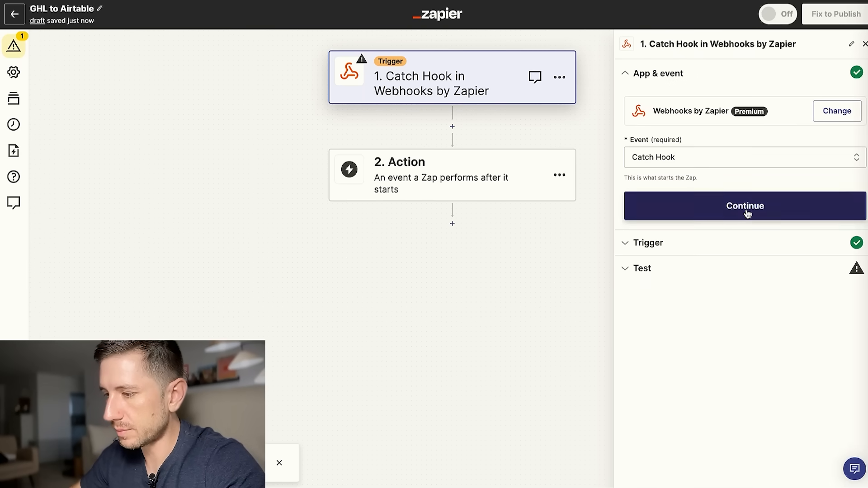
pyautogui.click(705, 206)
pyautogui.click(745, 203)
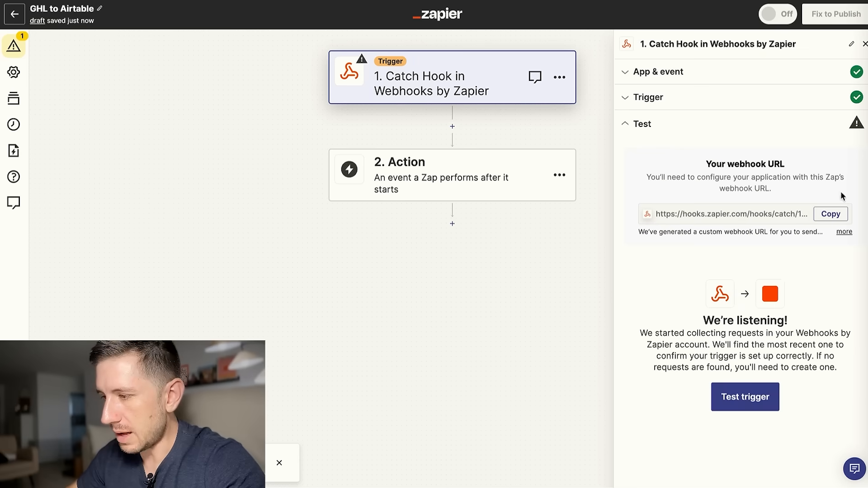
pyautogui.click(830, 214)
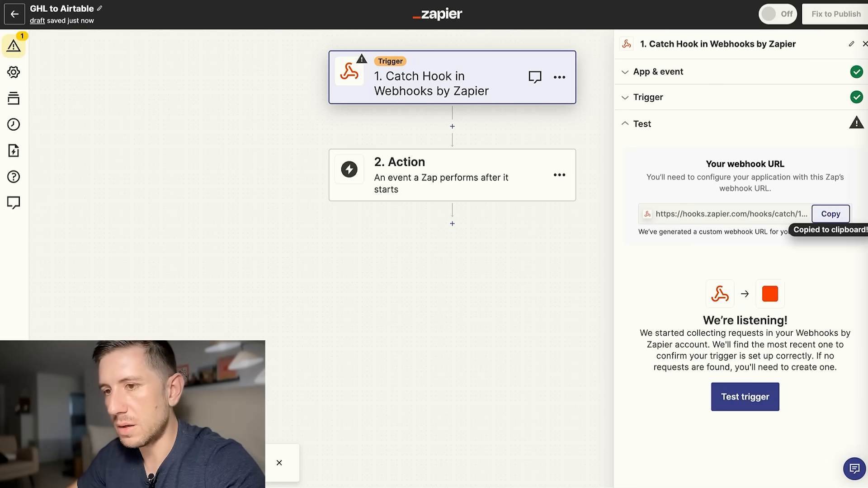
pyautogui.hotkey('ctrl', 'shift', 'Tab')
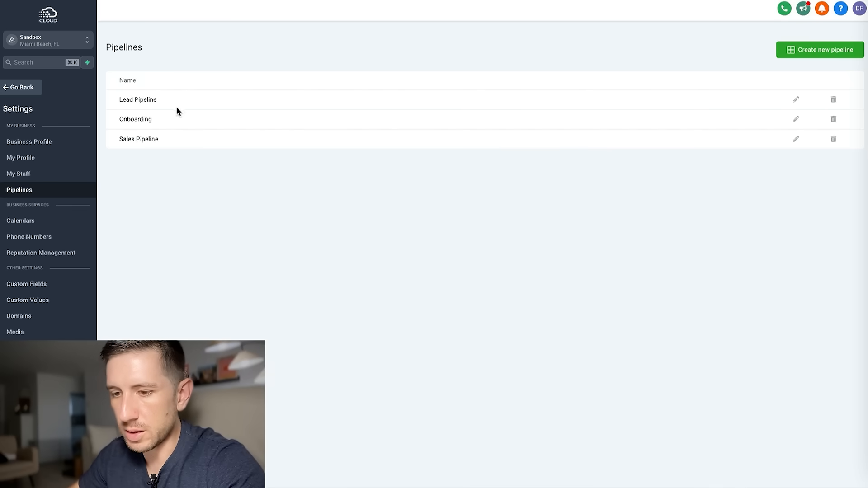
# Start a blank workflow from scratch in Automation > Workflows, titled 'GHL to Airtable'.
pyautogui.click(17, 88)
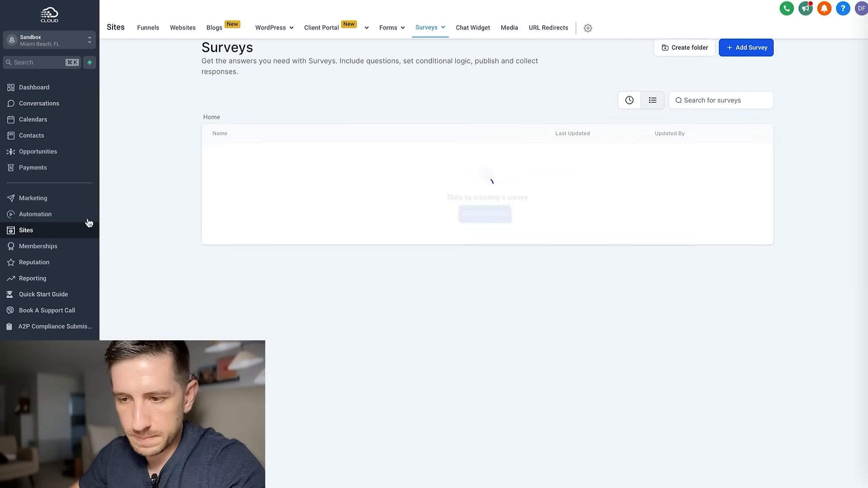
pyautogui.click(36, 214)
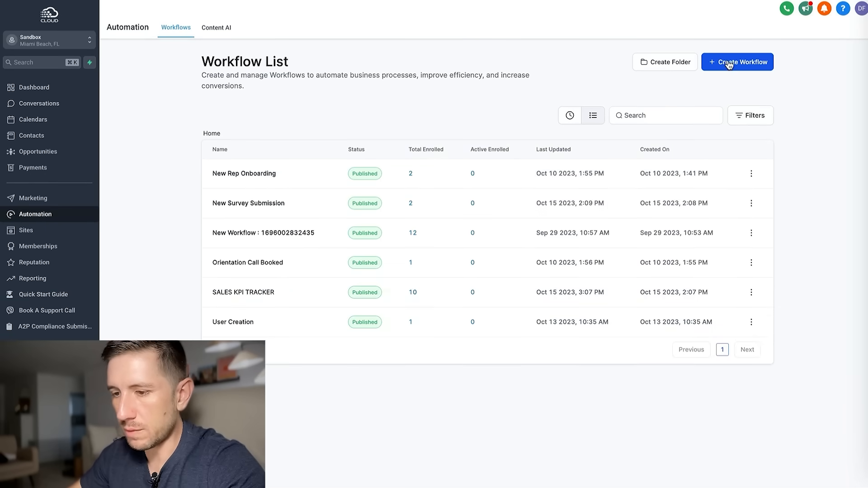
pyautogui.click(730, 64)
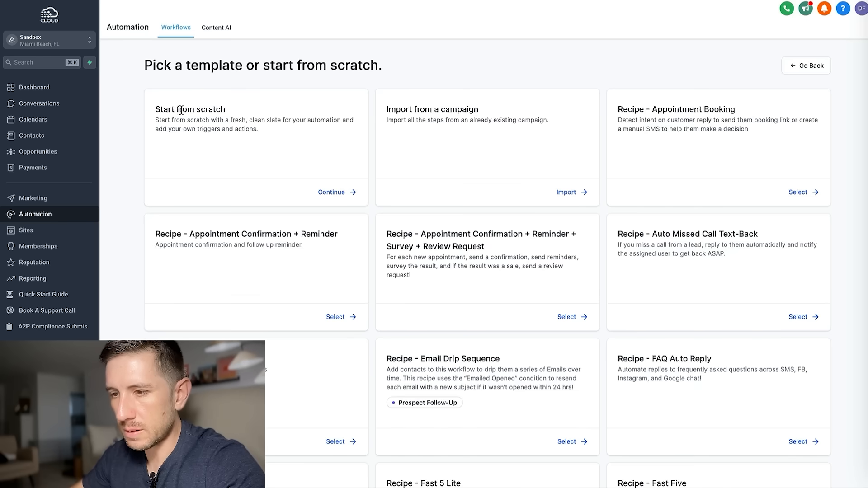
pyautogui.click(333, 191)
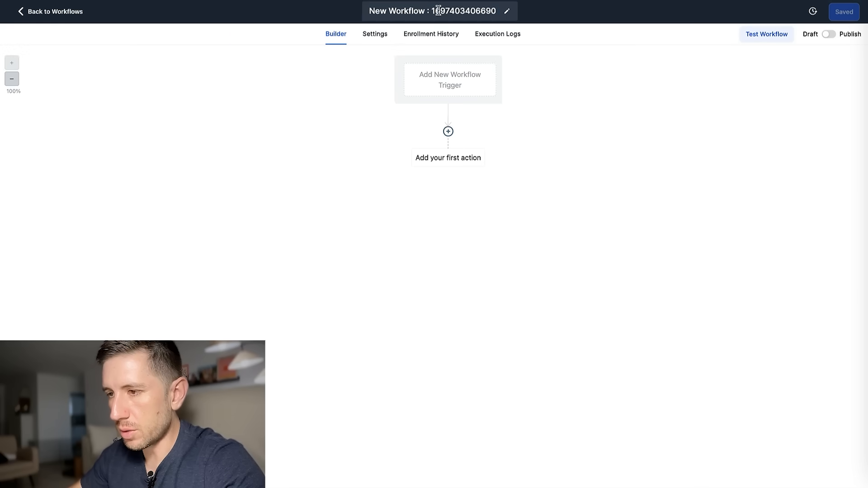
pyautogui.click(438, 11)
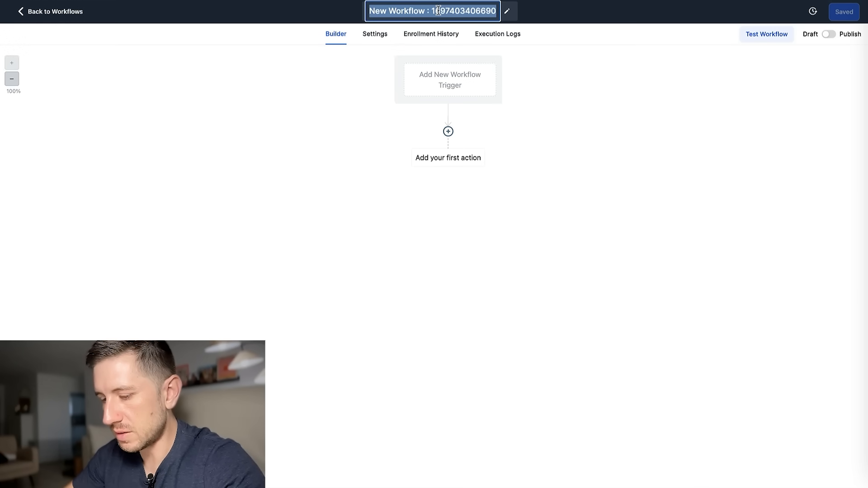
pyautogui.write('GHL')
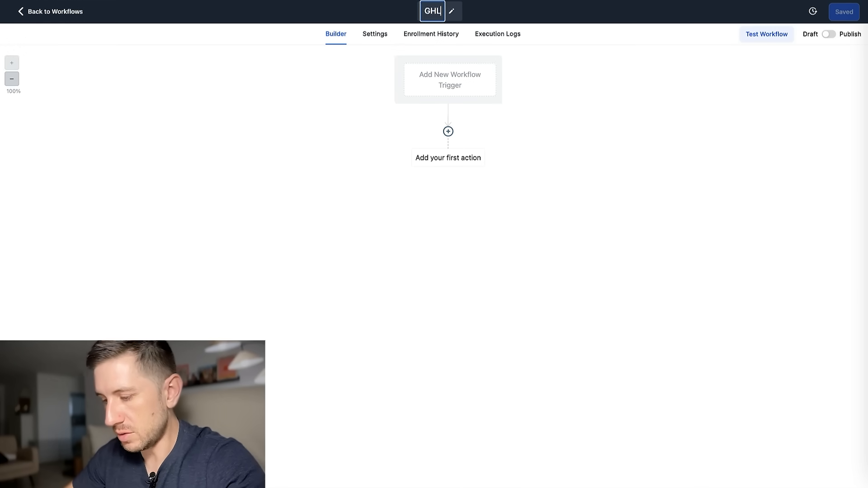
pyautogui.write(' to A')
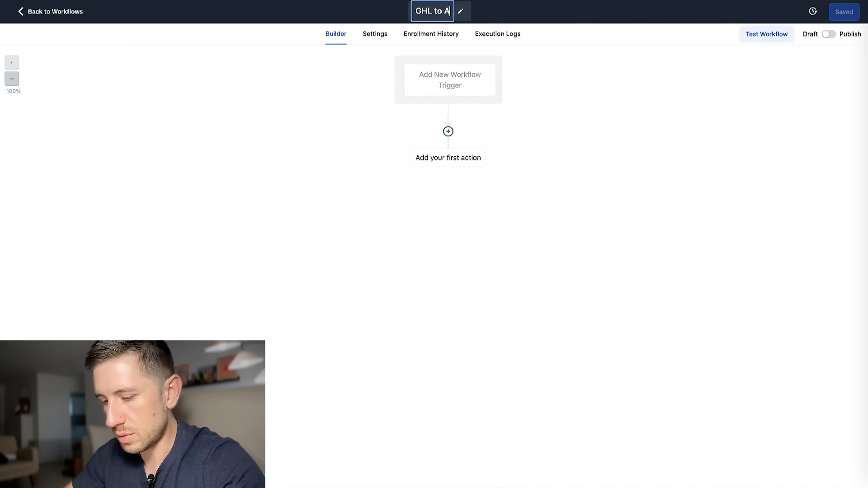
pyautogui.write('irtable')
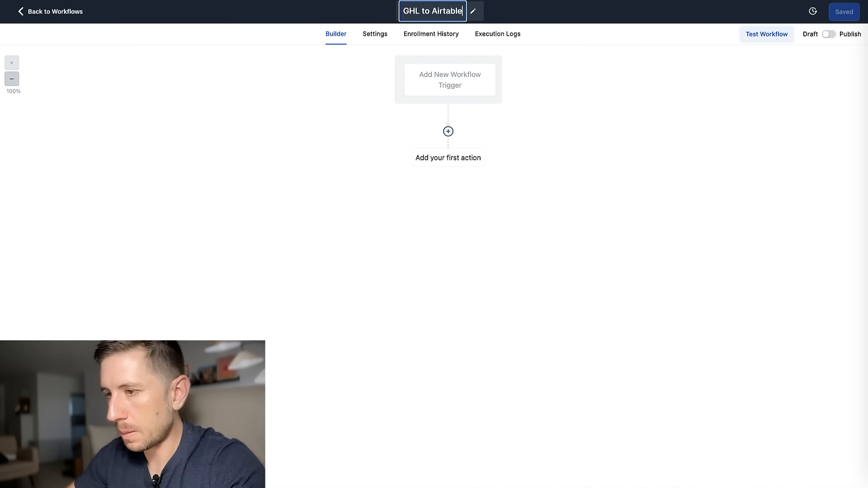
pyautogui.press('Return')
# Pick the Survey Submitted trigger and begin adding a filter.
pyautogui.click(496, 70)
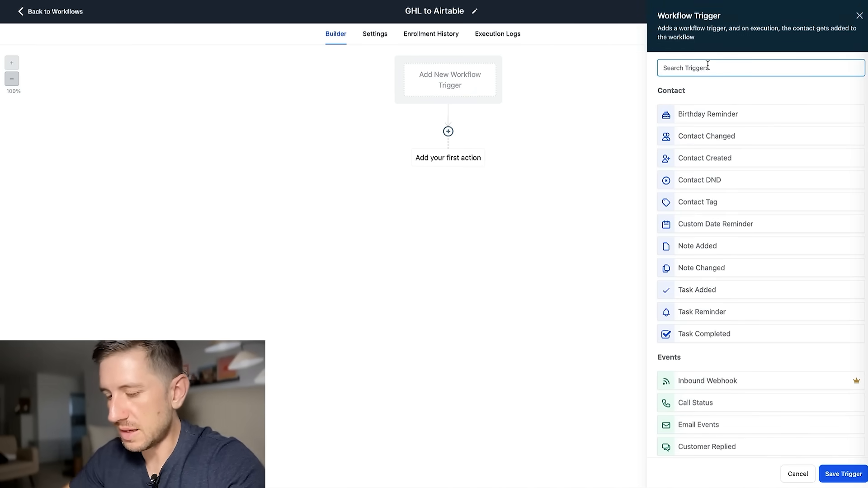
pyautogui.write('survey')
pyautogui.click(738, 113)
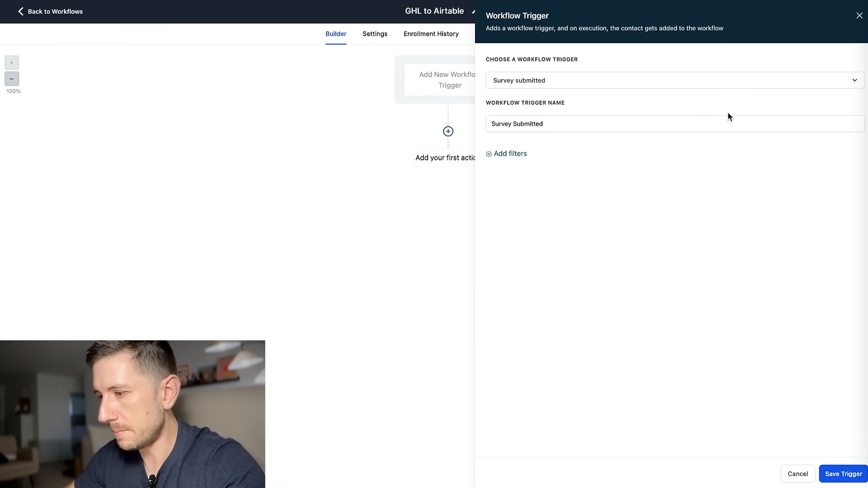
pyautogui.click(509, 153)
pyautogui.click(519, 166)
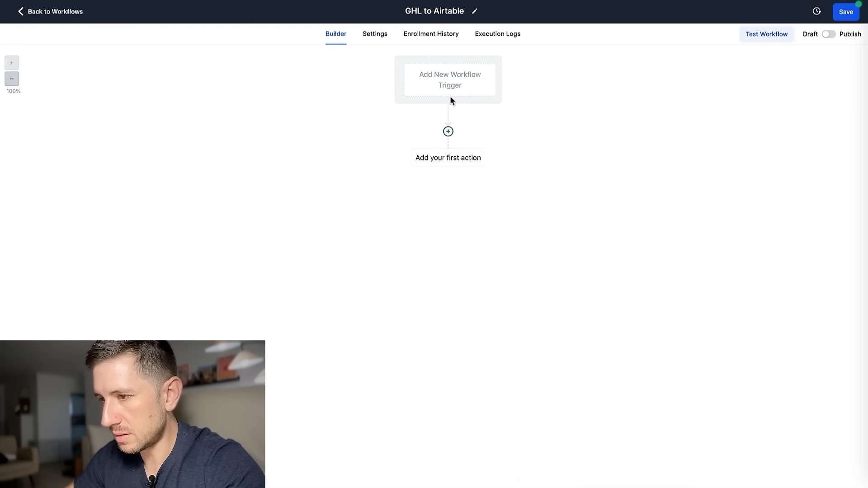
# Reselect Survey Submitted, filter it to Survey is Lead Survey, and save the trigger.
pyautogui.click(447, 83)
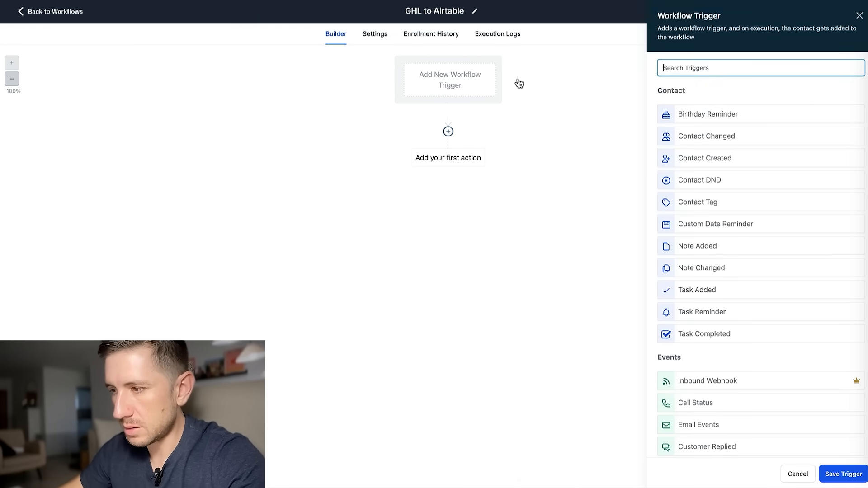
pyautogui.click(675, 67)
pyautogui.write('survey')
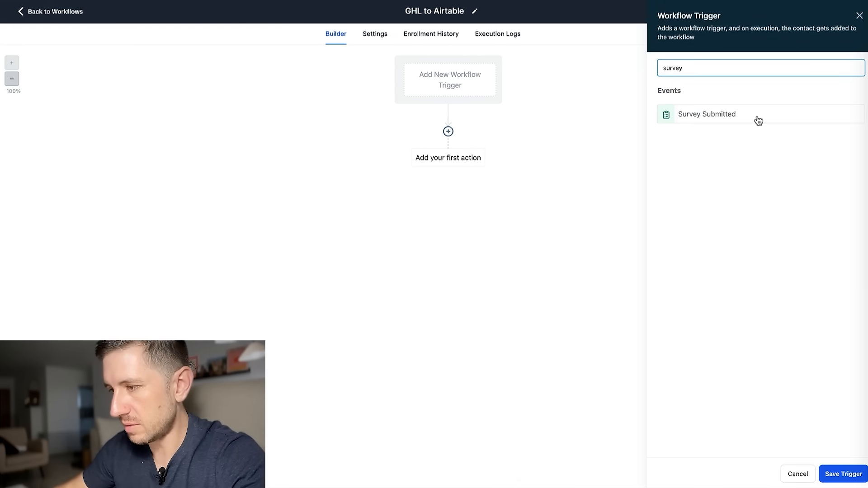
pyautogui.click(758, 118)
pyautogui.click(512, 156)
pyautogui.click(601, 168)
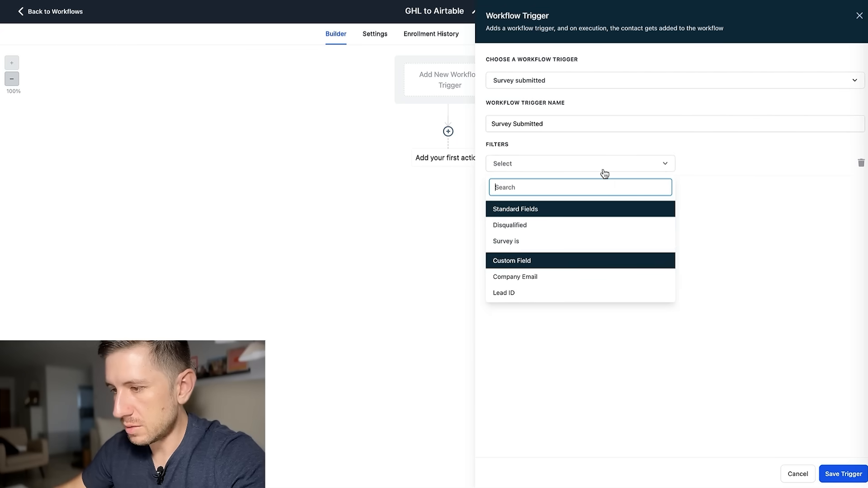
pyautogui.click(549, 241)
pyautogui.click(744, 164)
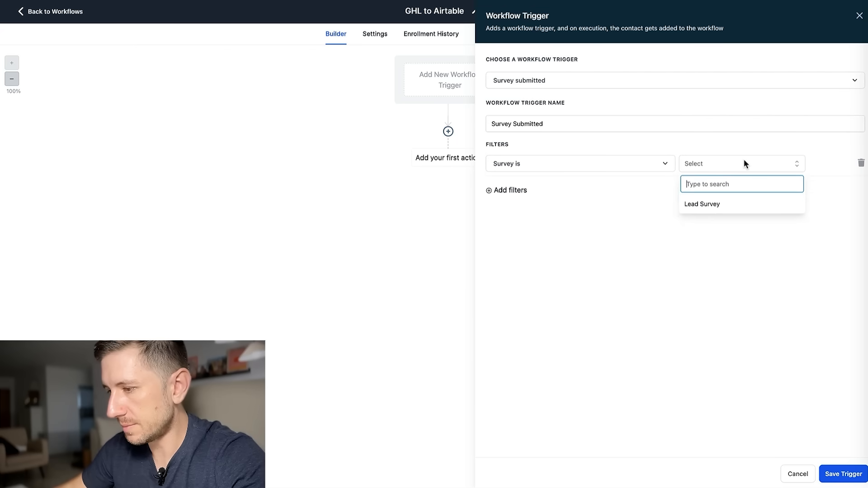
pyautogui.click(719, 206)
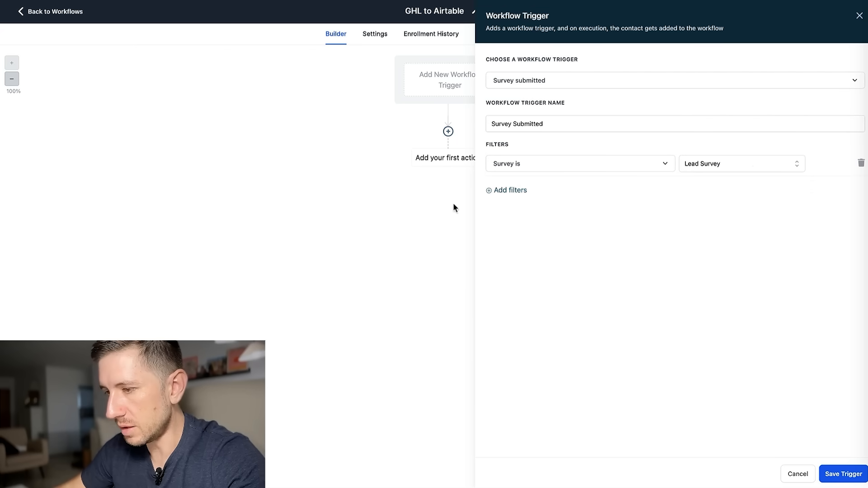
pyautogui.click(840, 472)
# Add a Create/Update Opportunity action in the Lead Pipeline at stage Lead In.
pyautogui.click(448, 146)
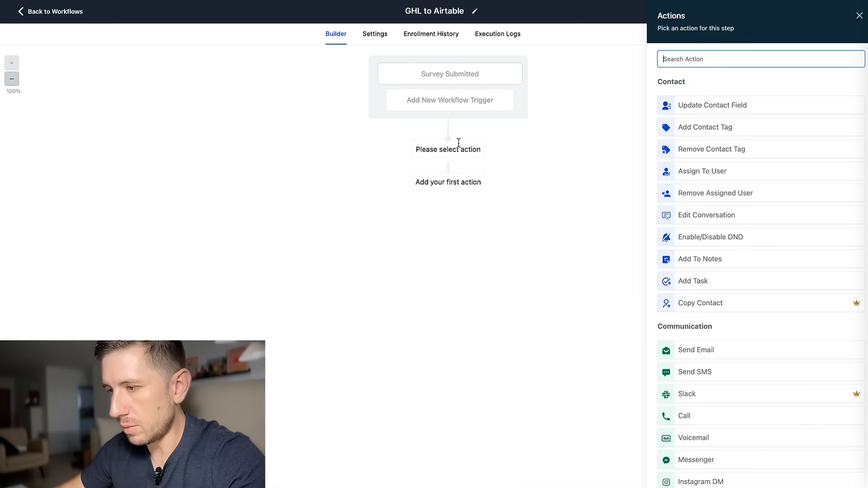
pyautogui.write('cre')
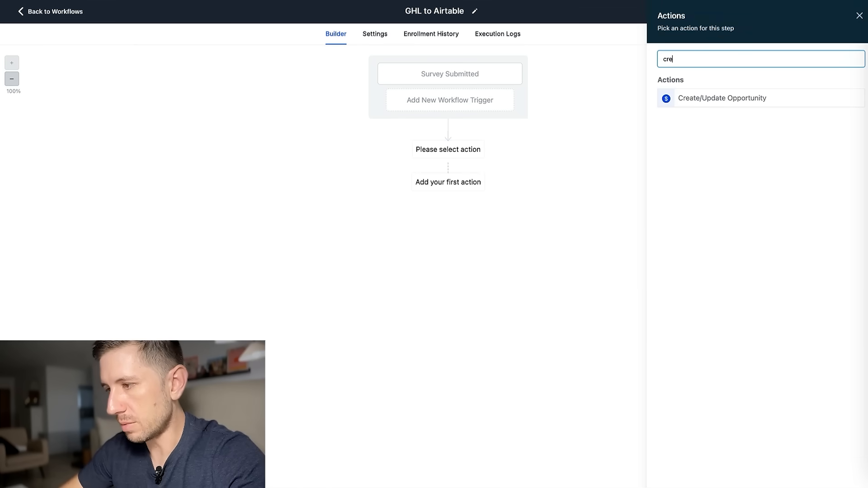
pyautogui.click(703, 98)
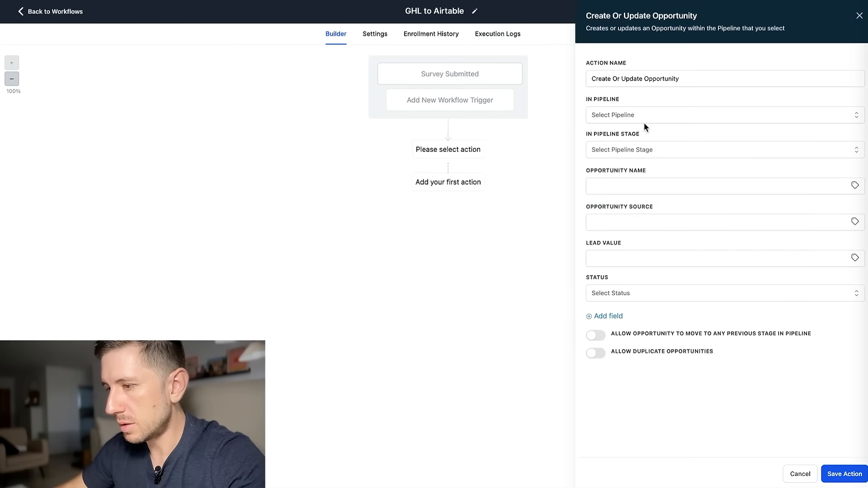
pyautogui.click(678, 116)
pyautogui.click(628, 155)
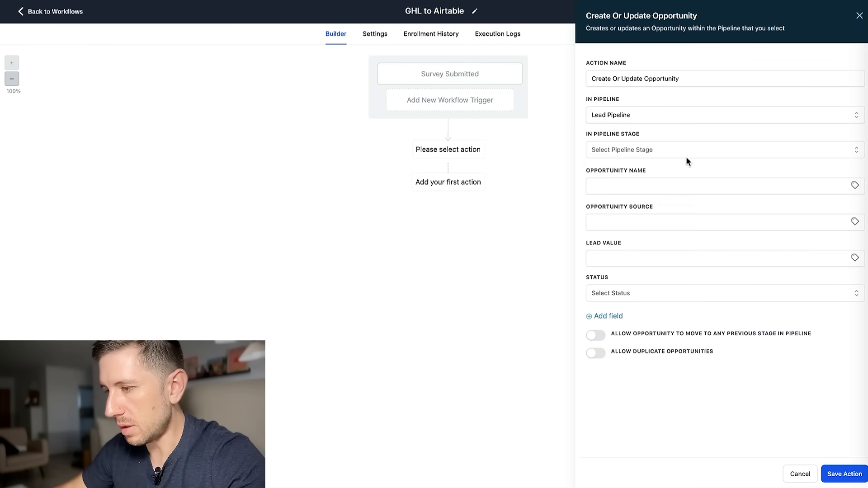
pyautogui.click(741, 145)
pyautogui.click(625, 192)
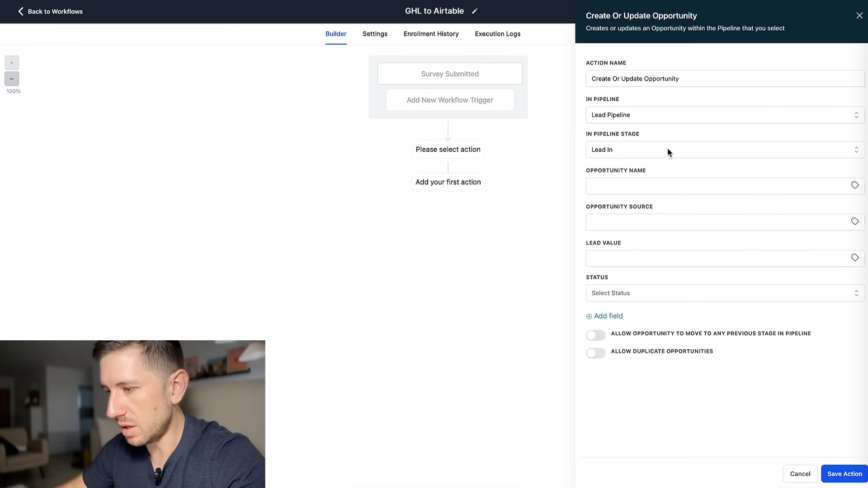
pyautogui.click(842, 473)
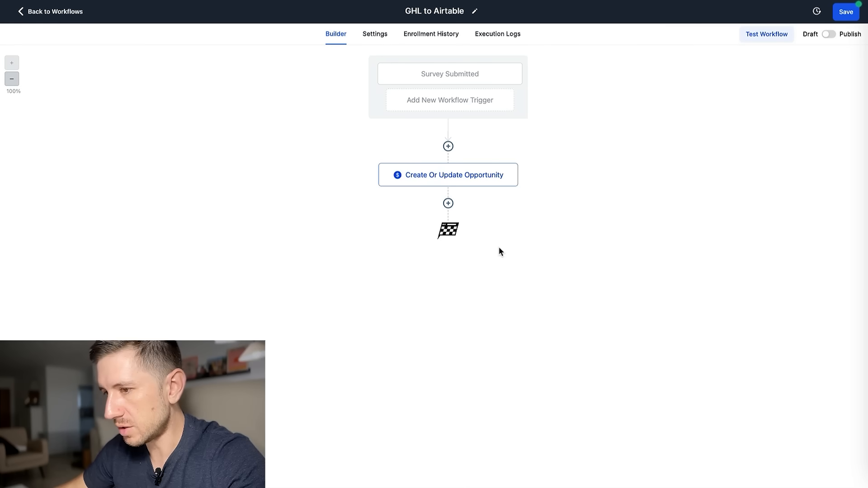
# Add a Webhook step using the saved Zapier hook URL after the opportunity action.
pyautogui.click(448, 204)
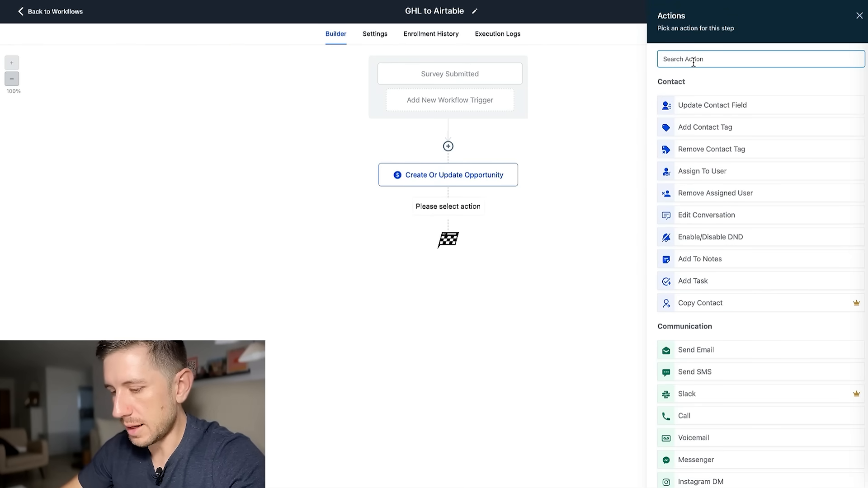
pyautogui.write('web')
pyautogui.click(742, 96)
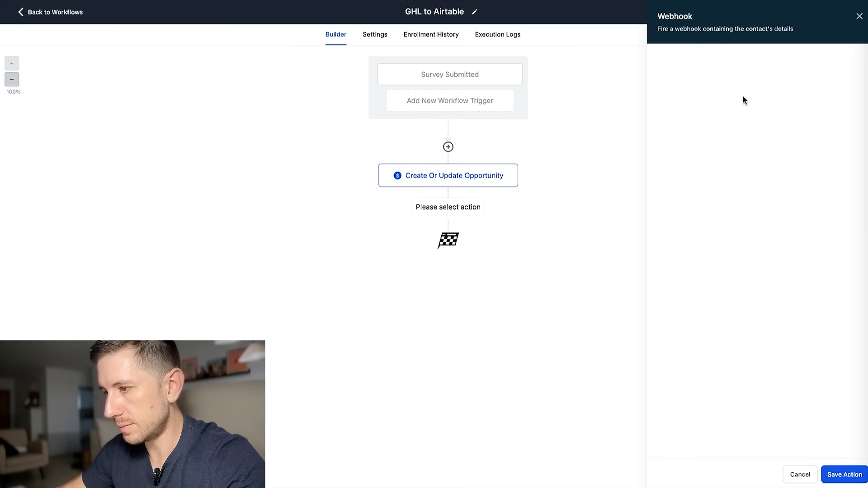
pyautogui.click(711, 145)
pyautogui.click(755, 242)
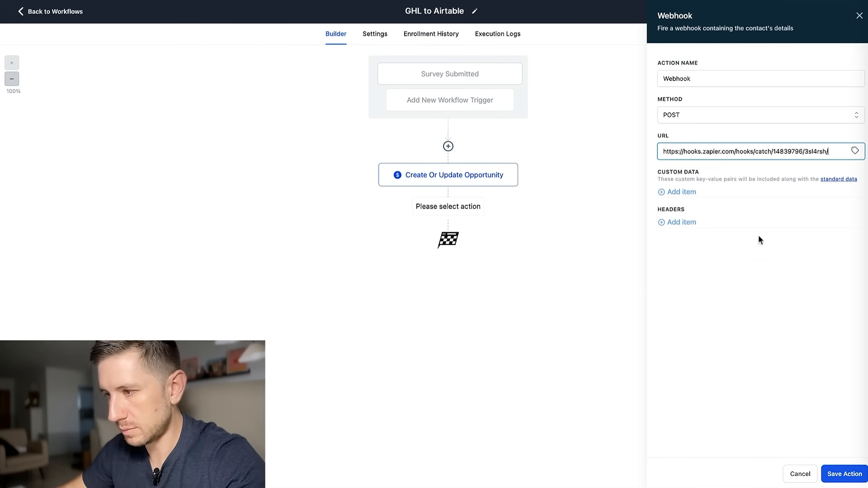
pyautogui.click(843, 474)
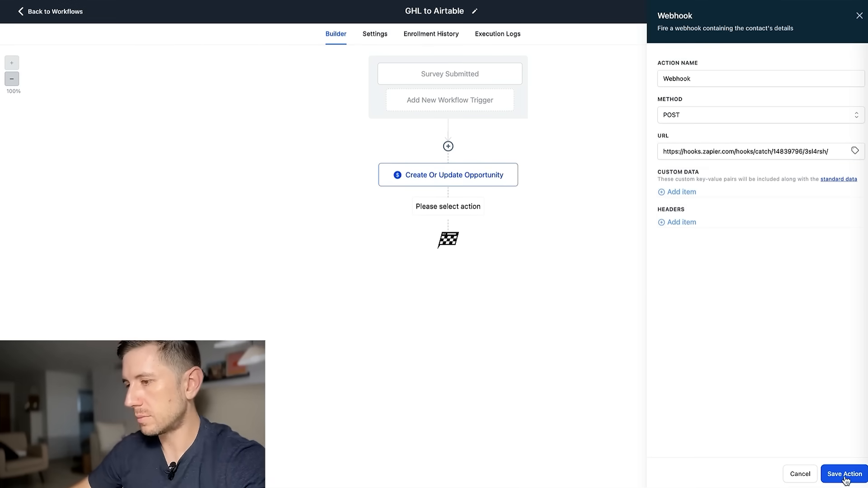
# Save the workflow, turn on Allow re-entry, switch it to Publish, and save again.
pyautogui.click(844, 12)
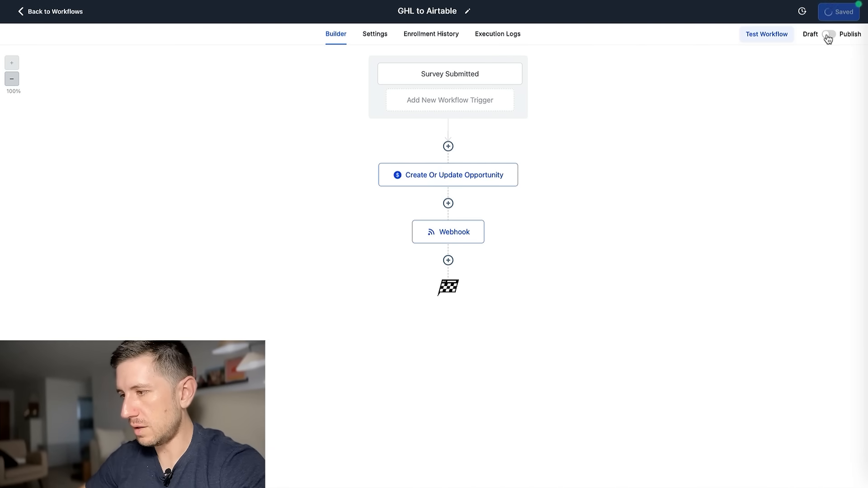
pyautogui.click(859, 14)
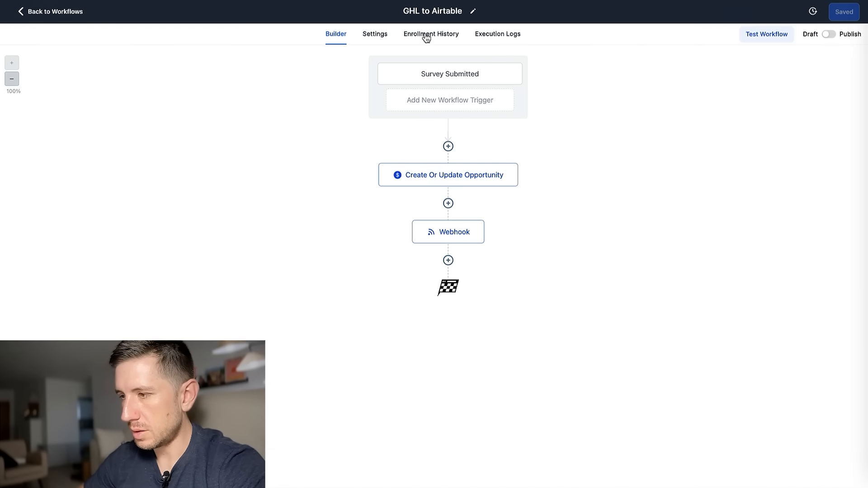
pyautogui.click(376, 34)
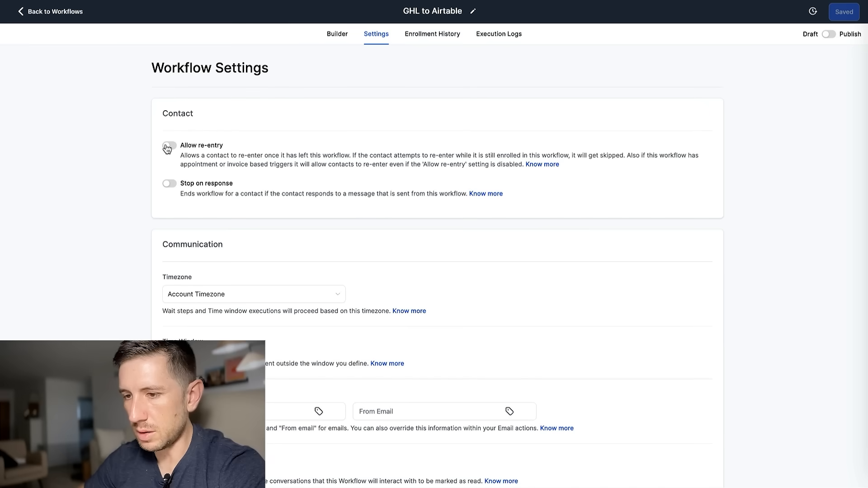
pyautogui.click(169, 146)
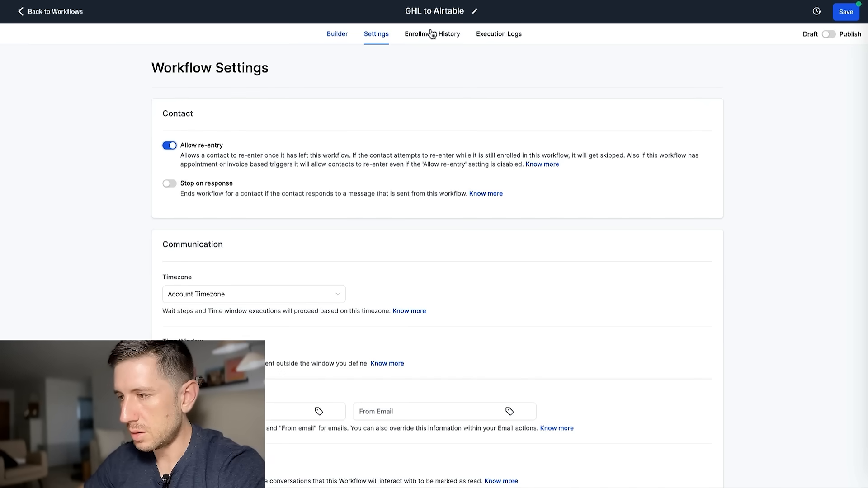
pyautogui.click(830, 34)
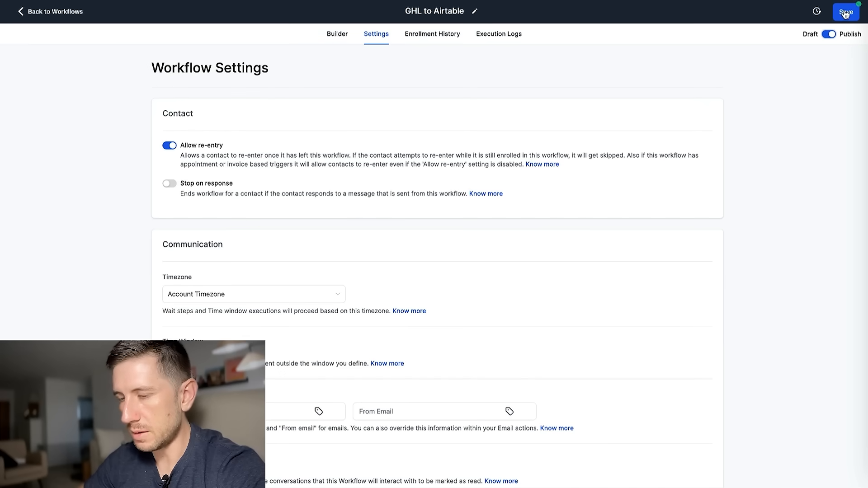
pyautogui.click(845, 13)
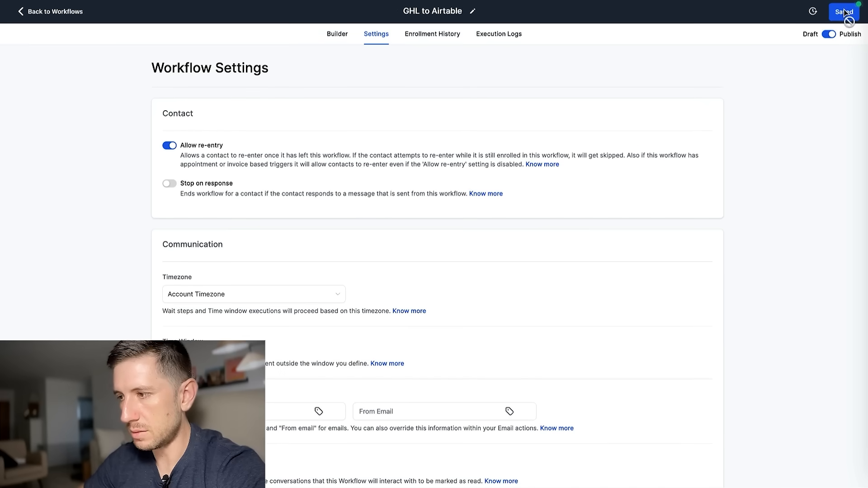
pyautogui.click(339, 35)
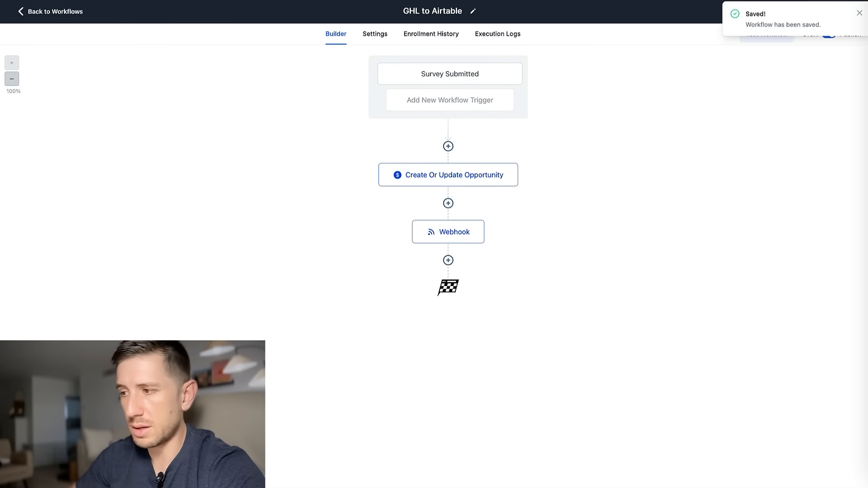
pyautogui.click(858, 16)
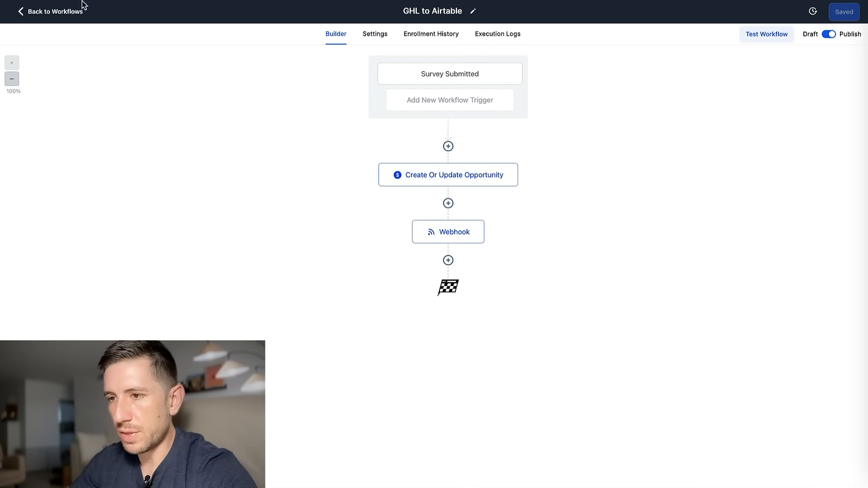
pyautogui.click(48, 10)
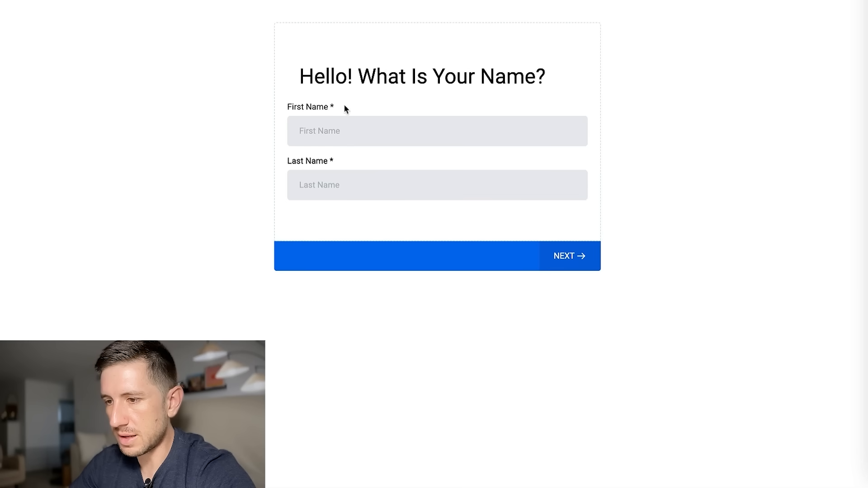
# Enter the test contact's first and last name in the survey and advance to the email question.
pyautogui.click(319, 124)
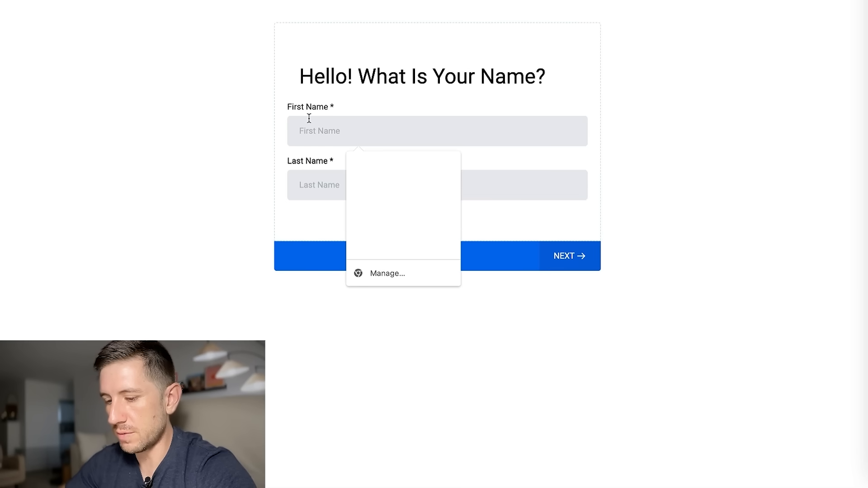
pyautogui.press('Tab')
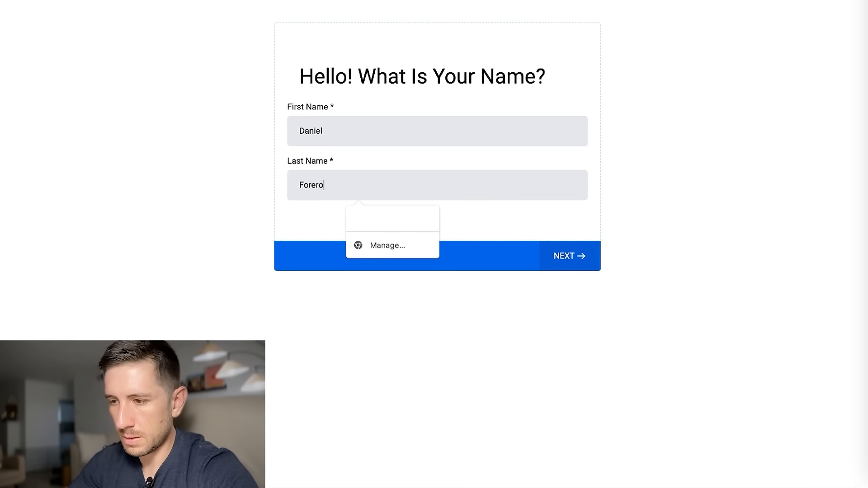
pyautogui.click(557, 256)
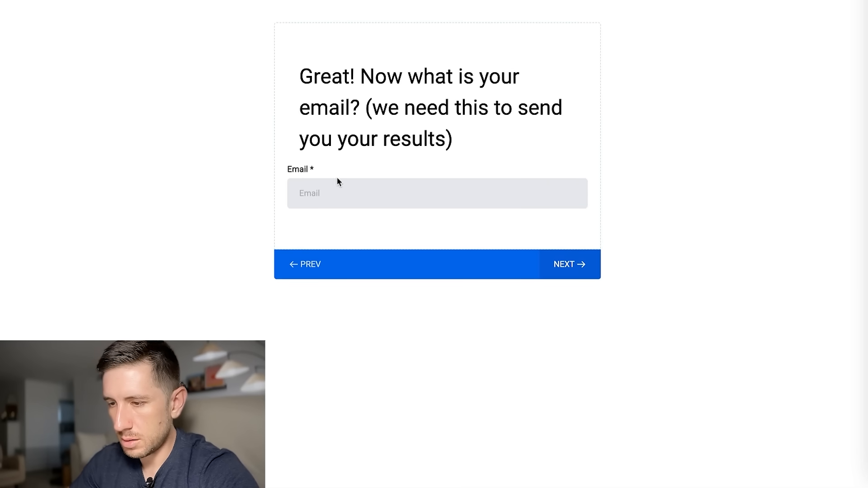
# Enter the test email and phone number, accept the terms, and submit the survey.
pyautogui.click(334, 193)
pyautogui.write('testing')
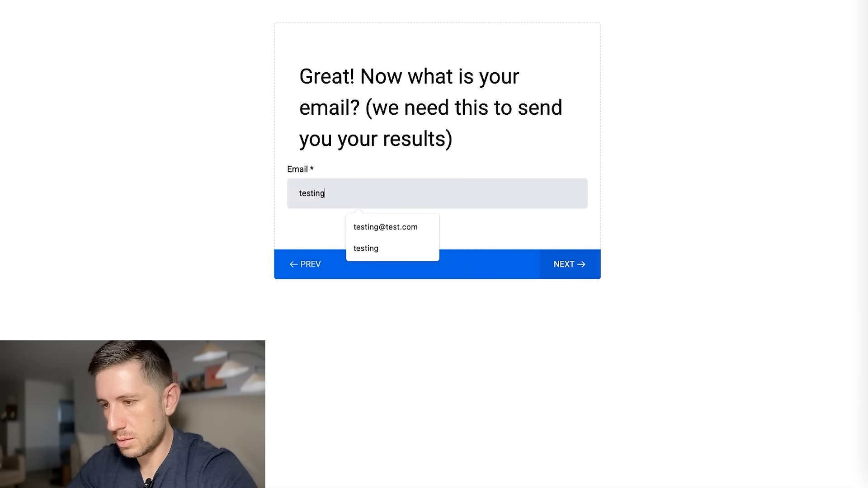
pyautogui.click(431, 231)
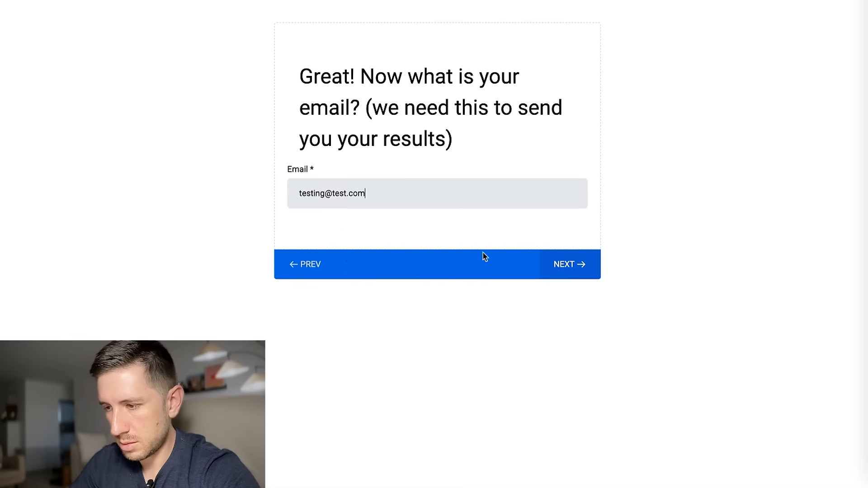
pyautogui.click(573, 279)
pyautogui.click(368, 236)
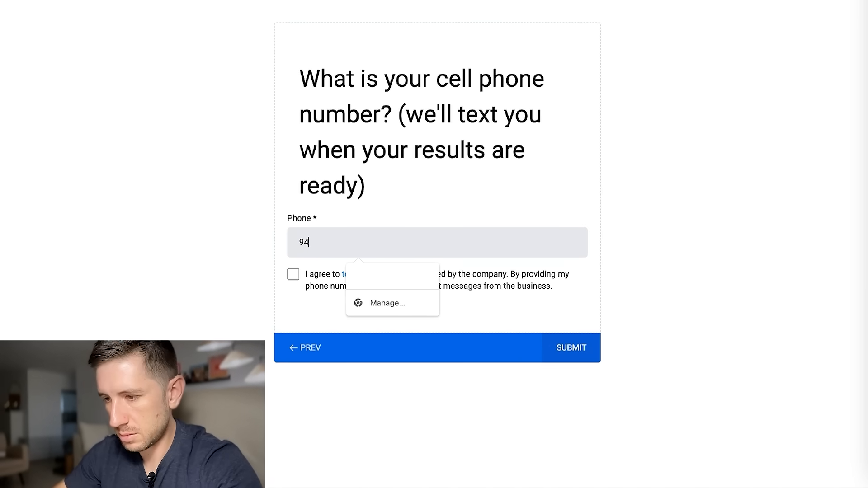
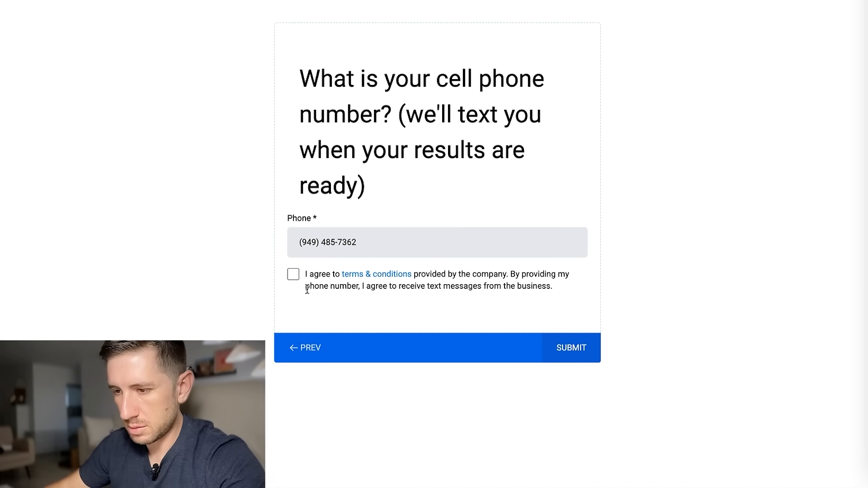
pyautogui.click(293, 274)
pyautogui.click(575, 351)
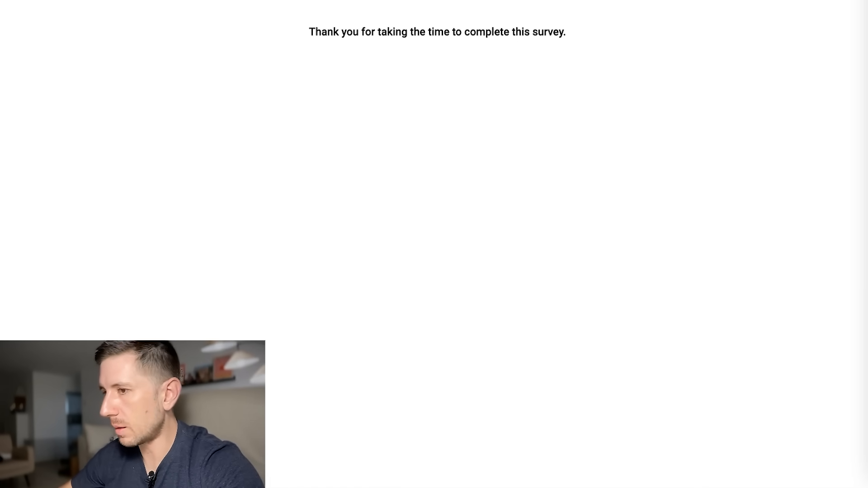
pyautogui.click(515, 1)
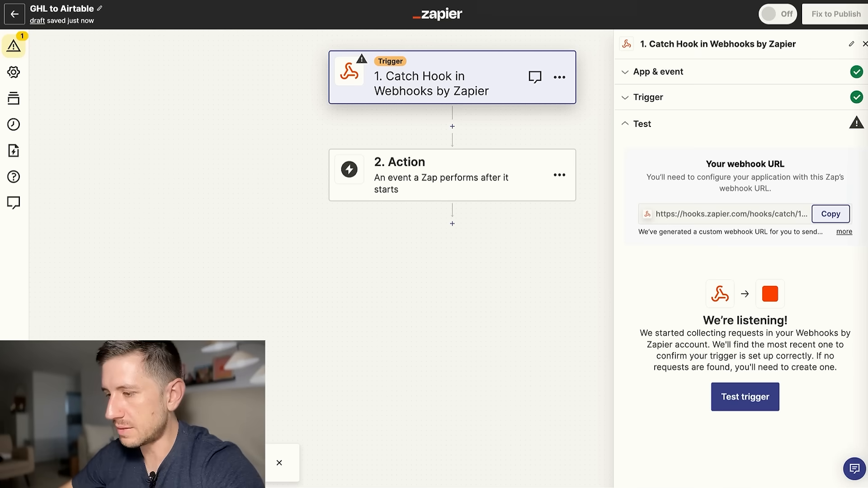
# Test the Catch Hook trigger and continue with request A as the sample data.
pyautogui.click(741, 399)
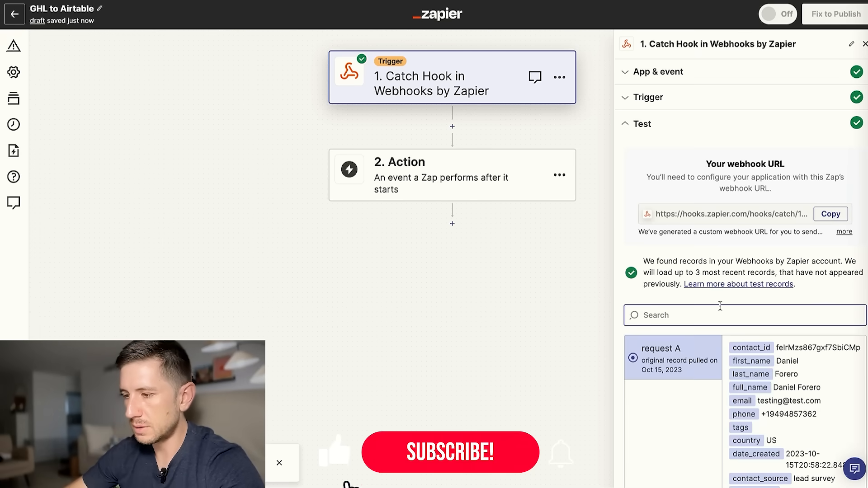
pyautogui.scroll(-2, 720, 306)
pyautogui.scroll(-3, 769, 282)
pyautogui.scroll(3, 787, 349)
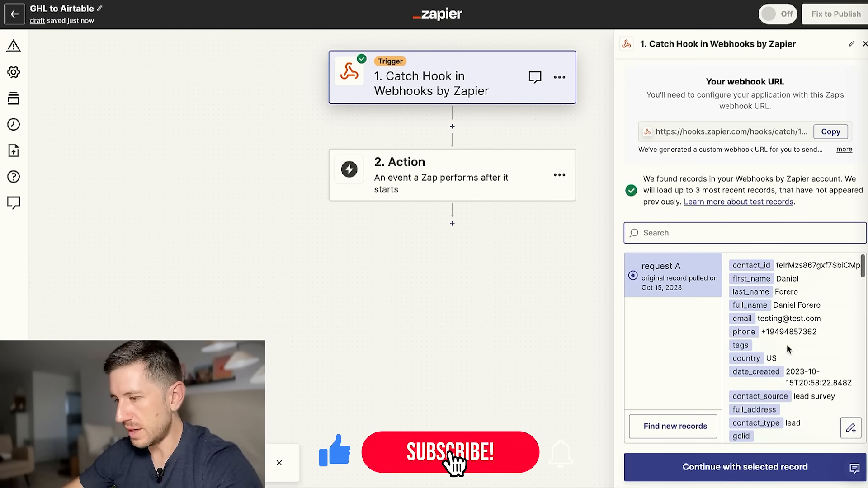
pyautogui.scroll(-5, 787, 349)
pyautogui.click(746, 470)
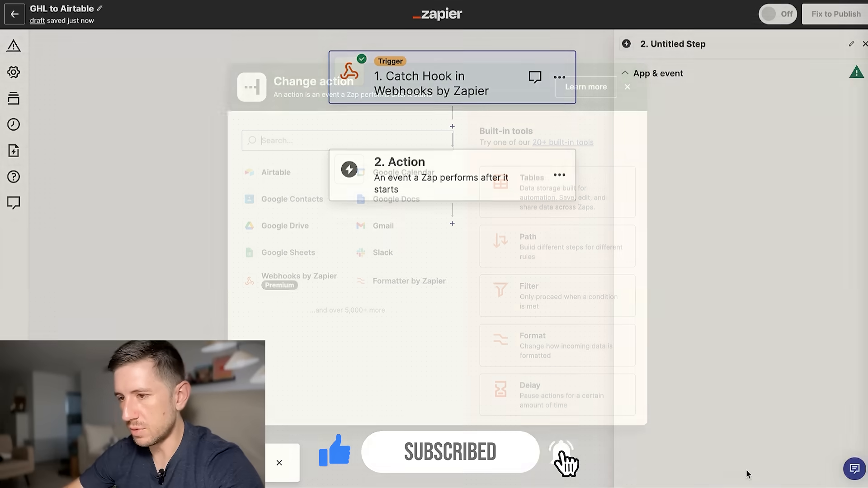
# Make step 2 Airtable's Create Record event using the first connected Airtable account.
pyautogui.click(262, 175)
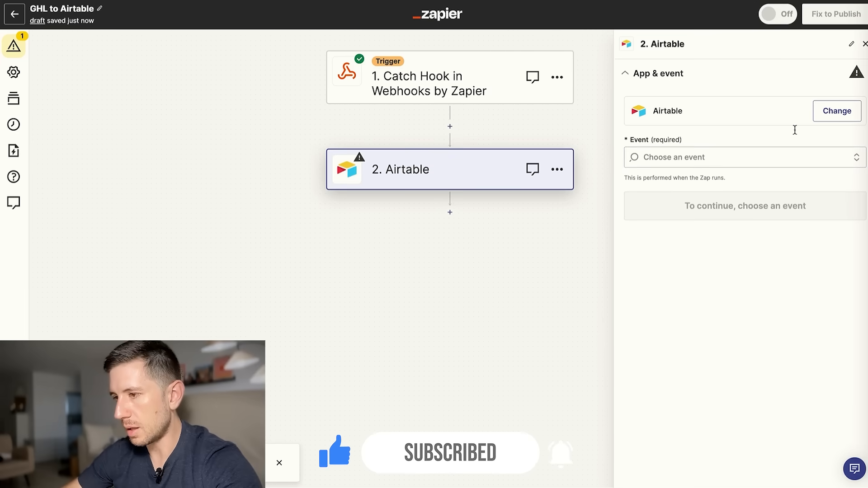
pyautogui.click(826, 155)
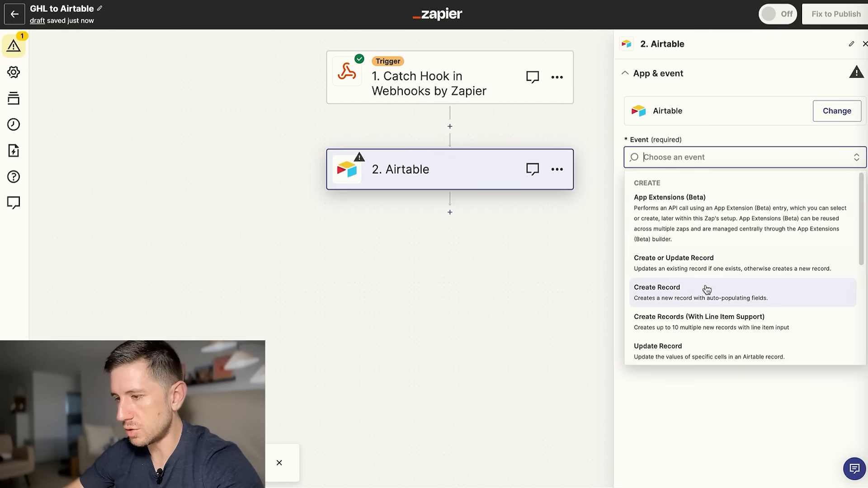
pyautogui.click(685, 291)
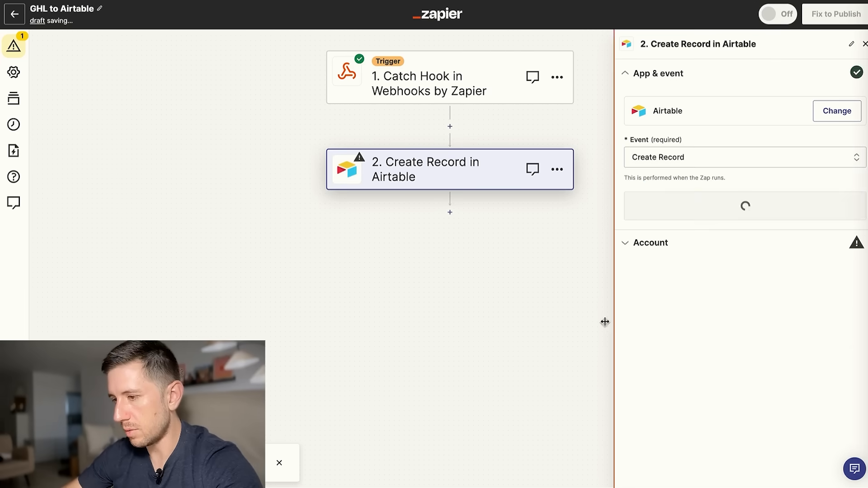
pyautogui.click(774, 212)
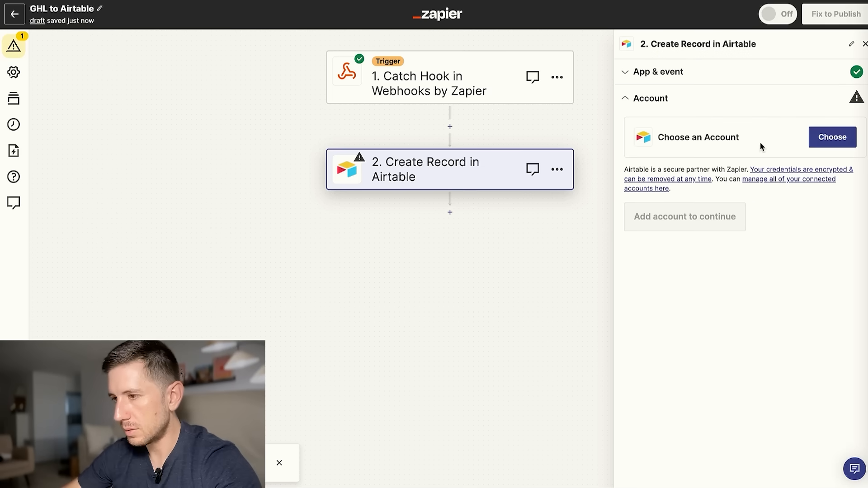
pyautogui.click(831, 138)
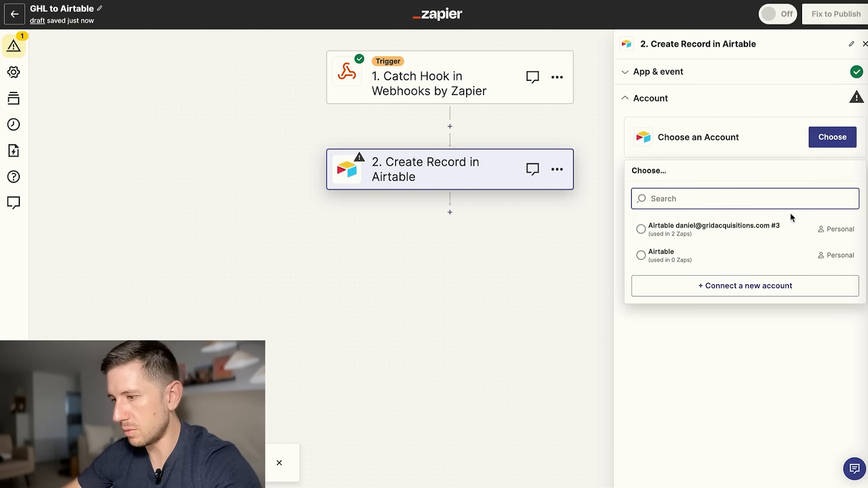
pyautogui.click(741, 236)
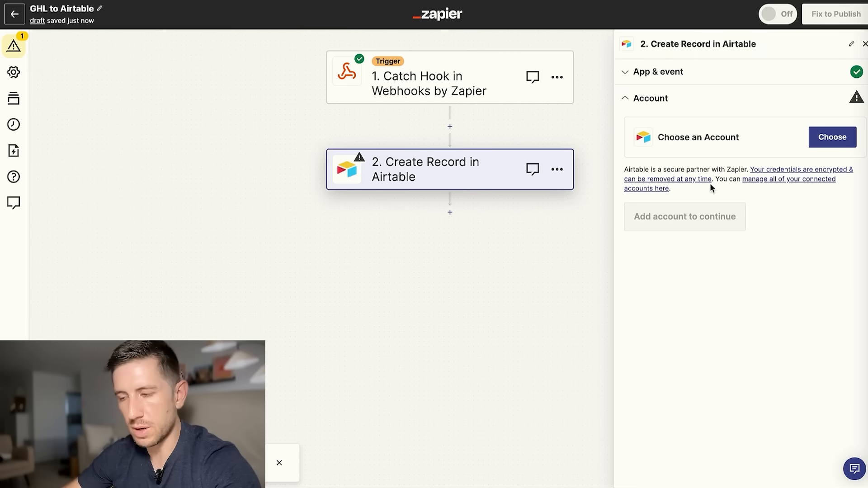
pyautogui.click(660, 231)
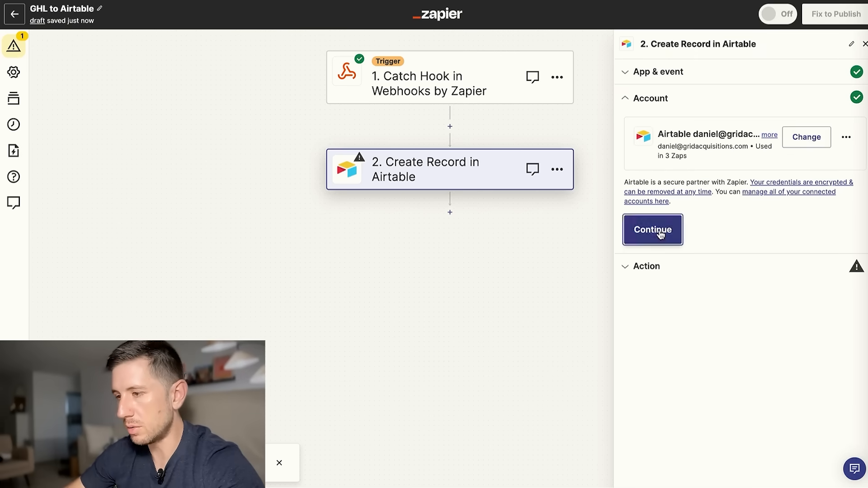
# Point the Airtable step at the New Leads From GHL base and Table 1.
pyautogui.click(767, 170)
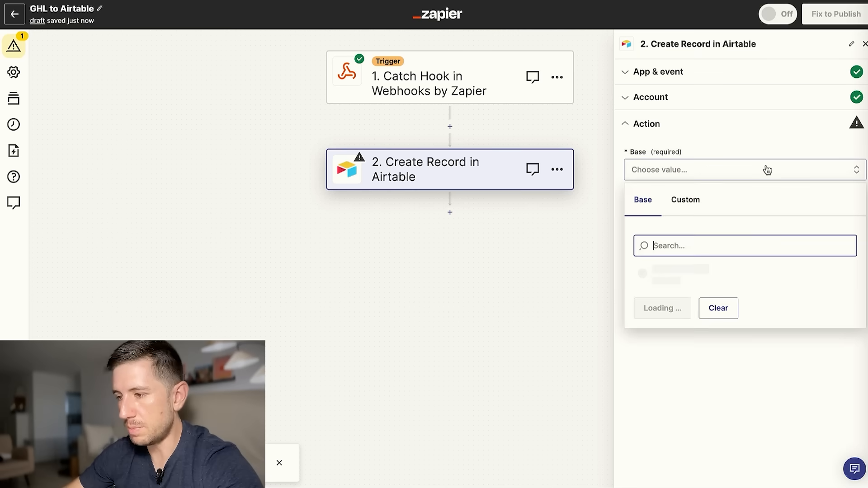
pyautogui.scroll(-1, 703, 283)
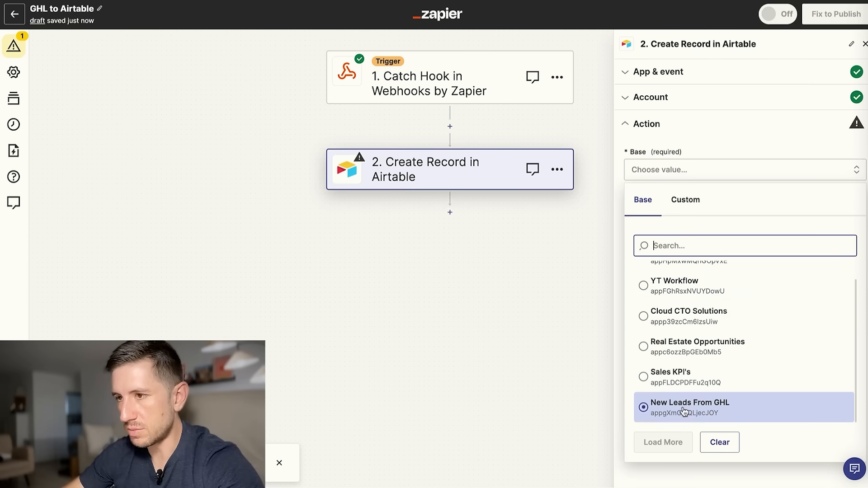
pyautogui.press('Up')
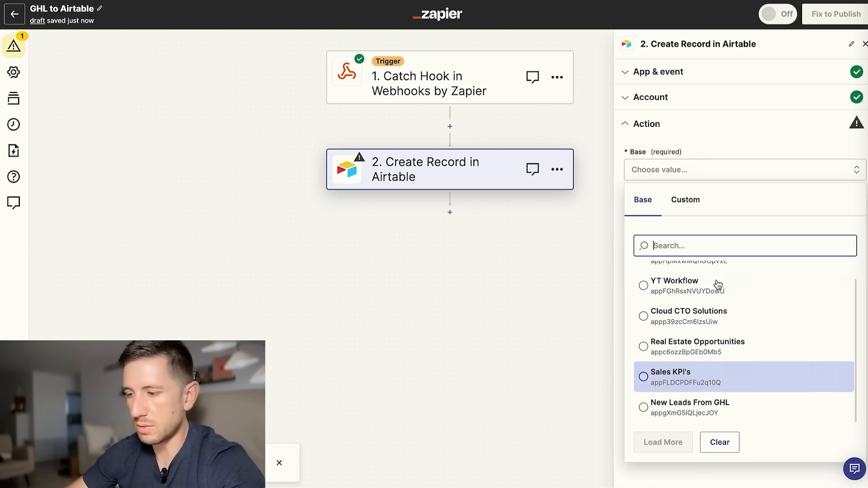
pyautogui.click(704, 419)
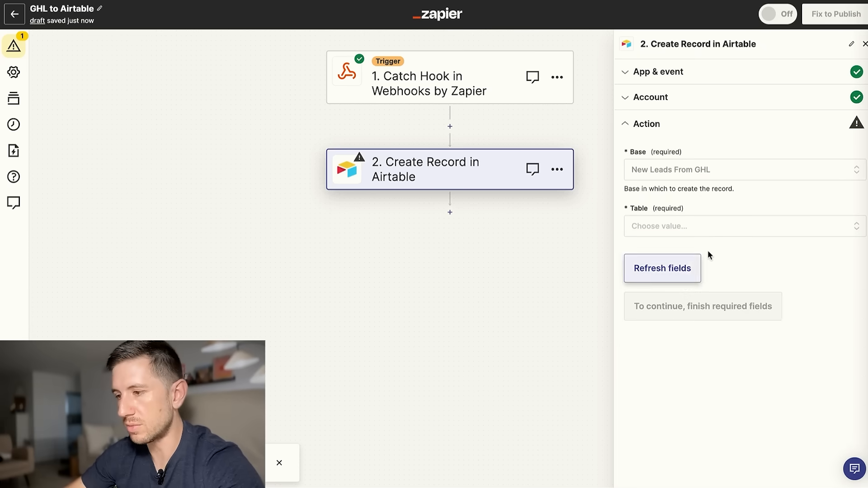
pyautogui.click(811, 228)
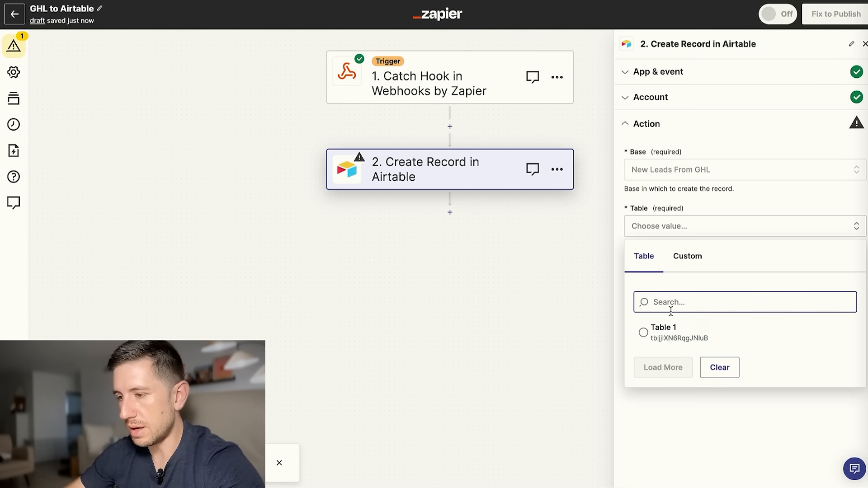
pyautogui.click(653, 335)
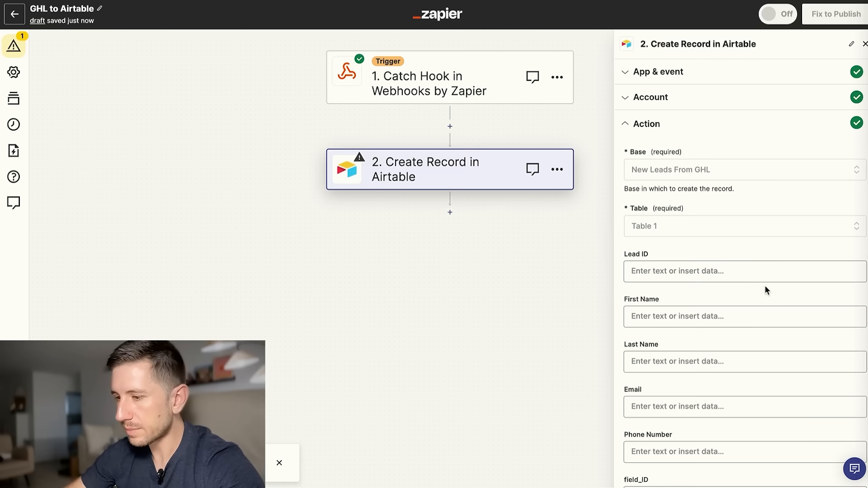
pyautogui.scroll(-3, 698, 183)
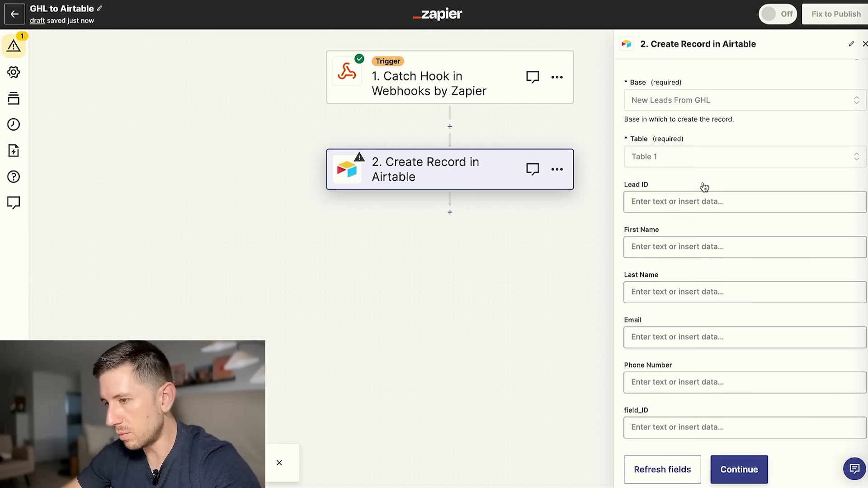
pyautogui.scroll(-1, 678, 188)
# Map the webhook's first and last name into the First Name and Last Name fields.
pyautogui.click(707, 210)
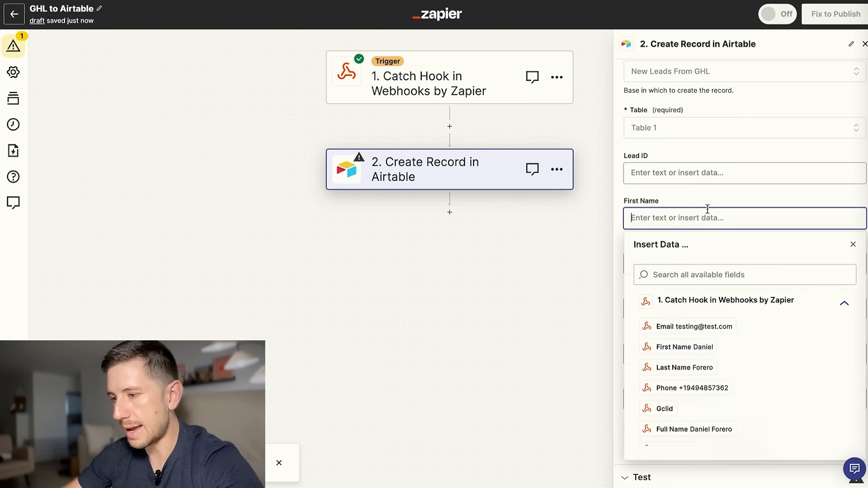
pyautogui.click(701, 349)
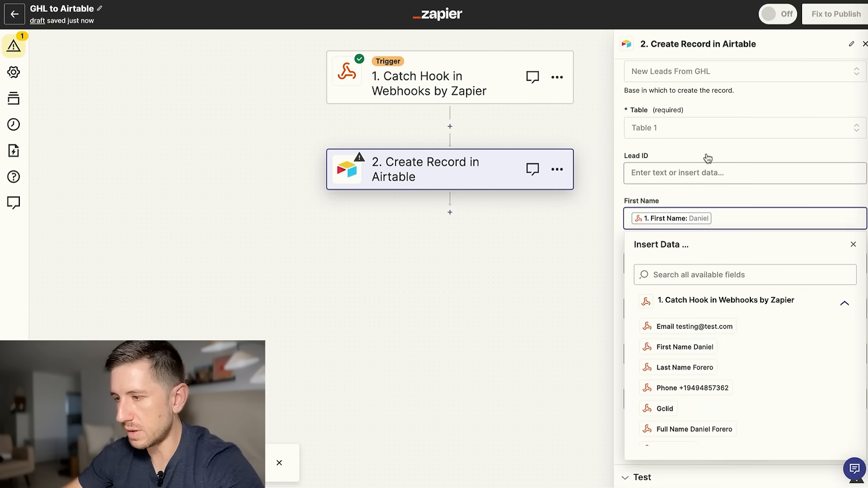
pyautogui.click(669, 263)
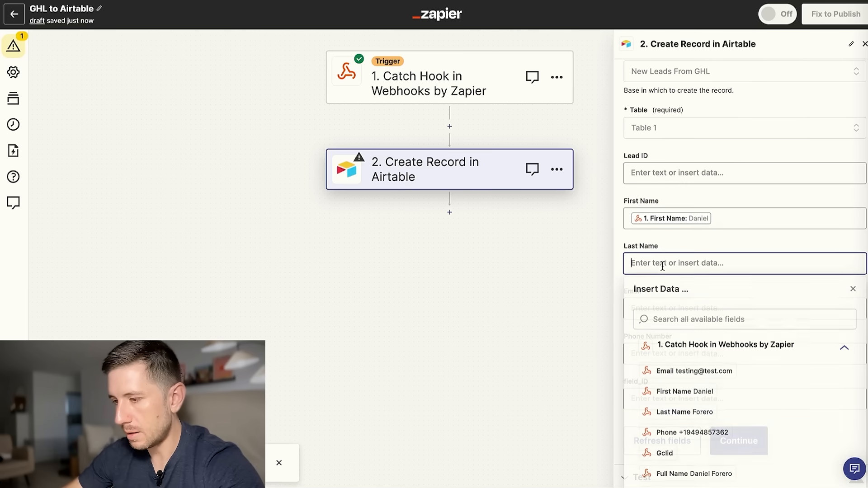
pyautogui.click(696, 414)
# Map the webhook's email and phone into the Email and Phone Number fields.
pyautogui.click(690, 146)
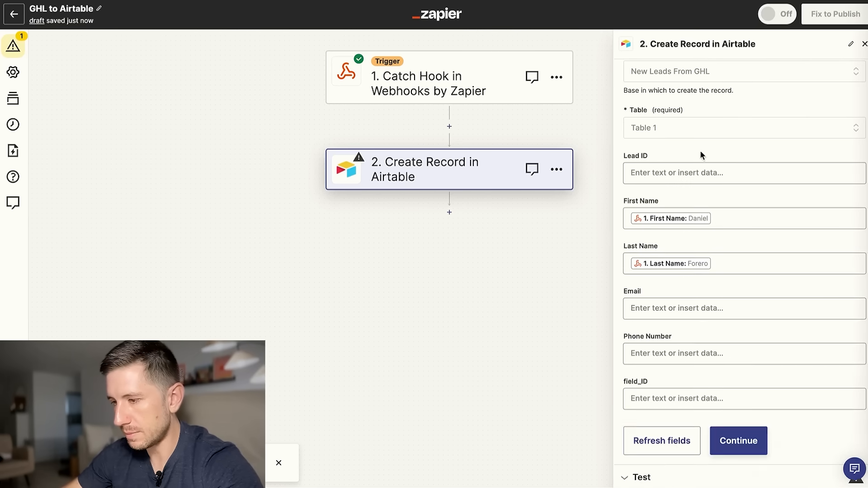
pyautogui.click(725, 308)
pyautogui.scroll(-1, 674, 392)
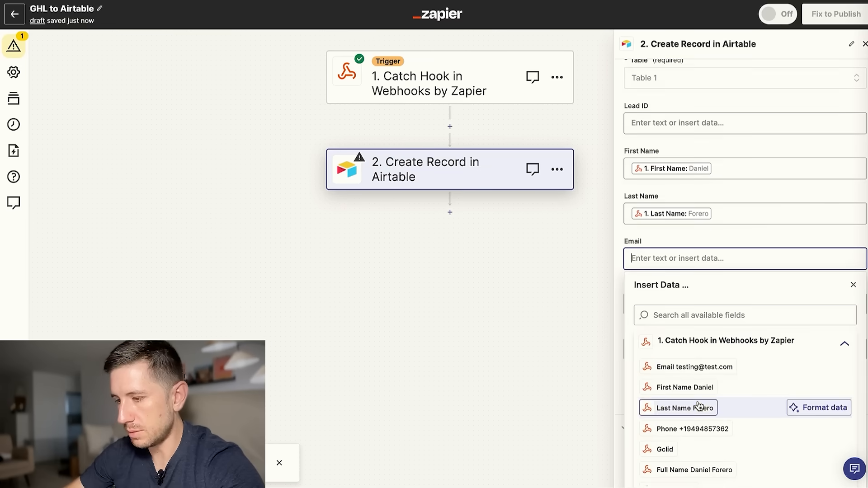
pyautogui.scroll(-1, 683, 409)
pyautogui.scroll(1, 696, 380)
pyautogui.click(682, 316)
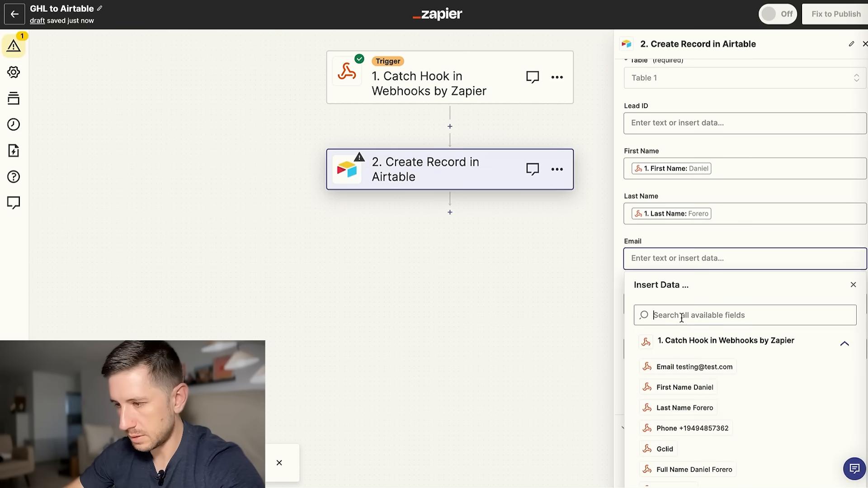
pyautogui.write('email')
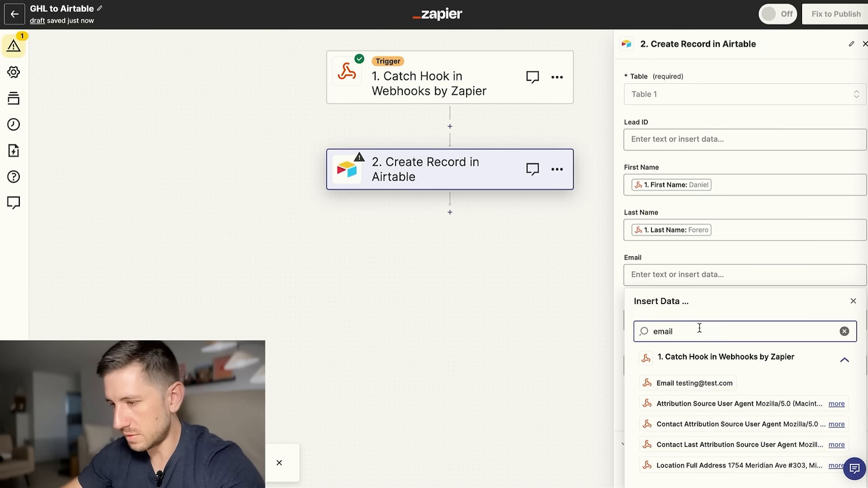
pyautogui.click(696, 383)
pyautogui.click(664, 231)
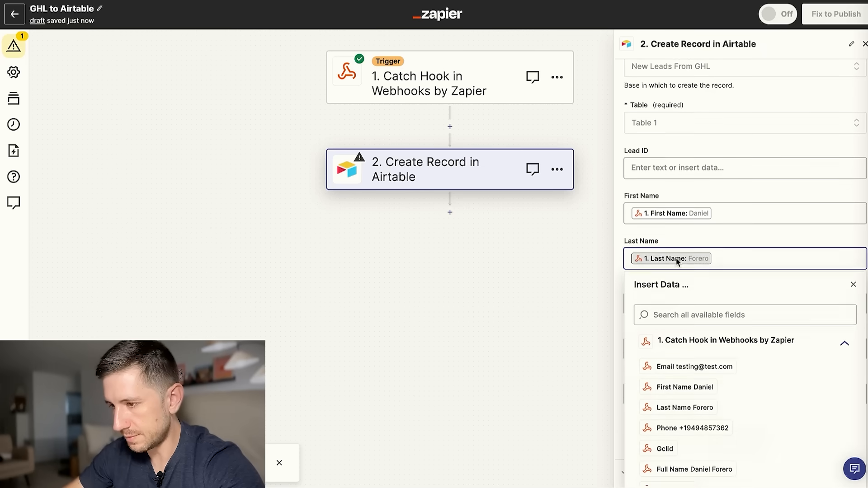
pyautogui.click(622, 233)
pyautogui.click(698, 356)
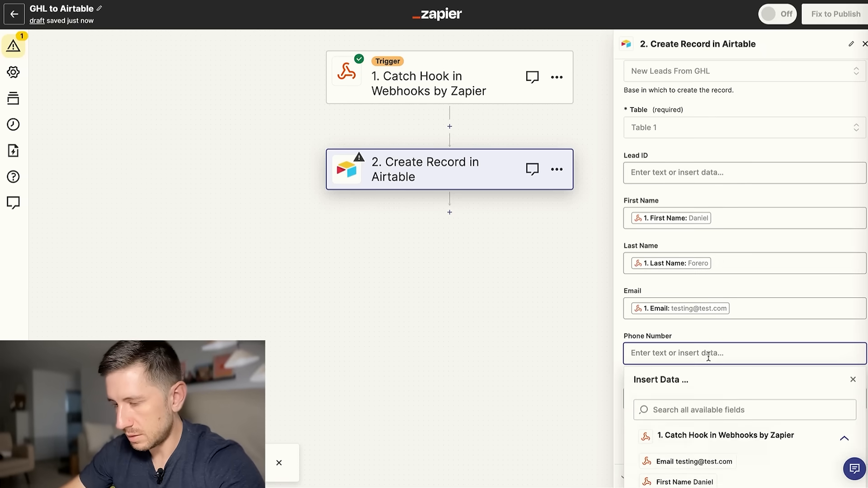
pyautogui.write('phone')
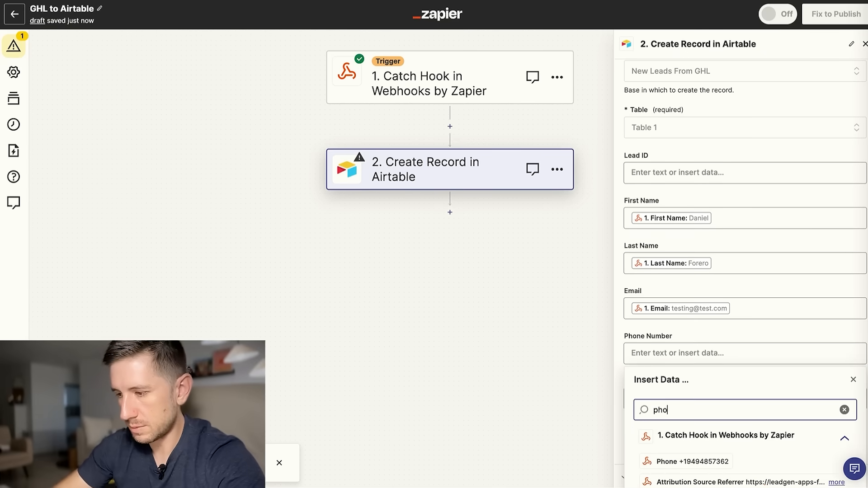
pyautogui.click(696, 462)
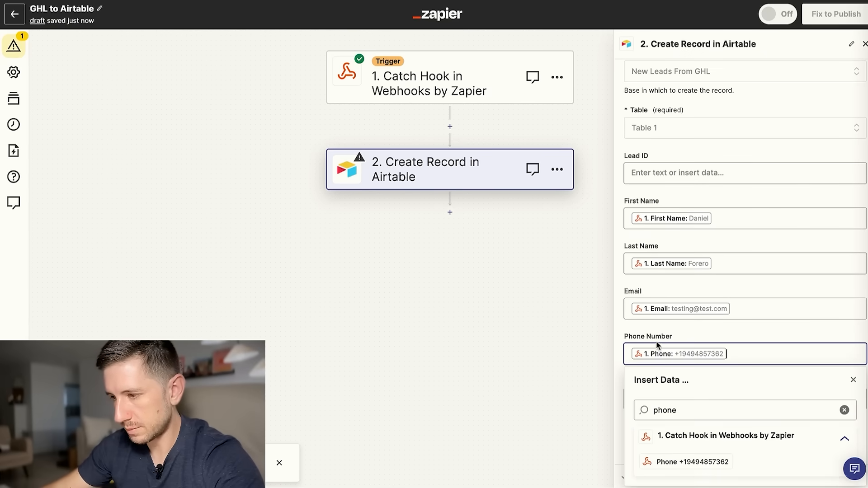
pyautogui.click(624, 310)
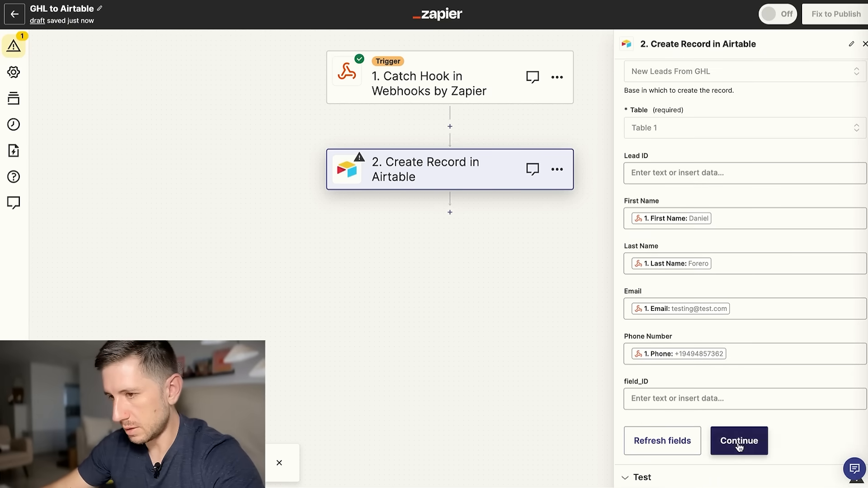
# Test the Airtable step, creating record L5 in Table 1.
pyautogui.click(738, 442)
pyautogui.click(728, 455)
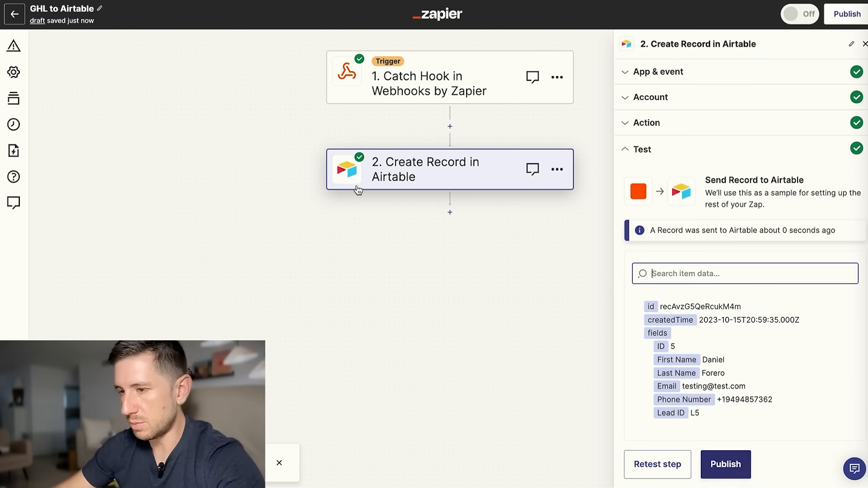
pyautogui.click(451, 213)
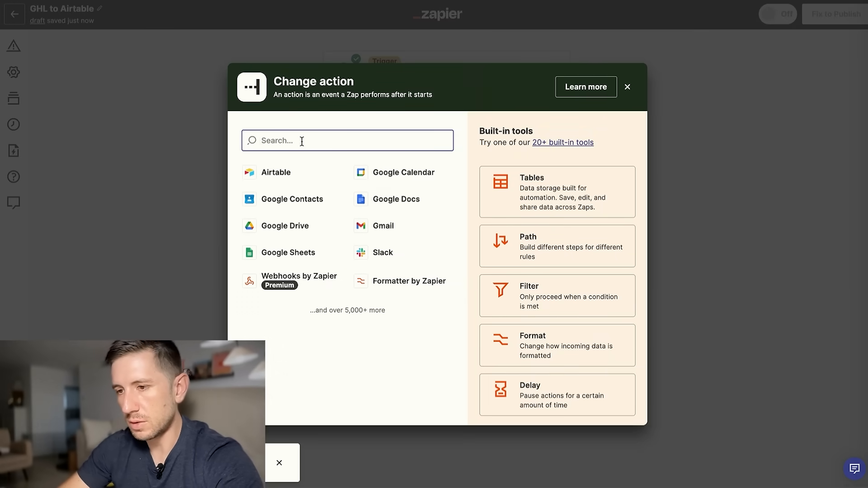
# Make the third step LeadConnector's Add/Update Contact event with the connected account.
pyautogui.write('lead')
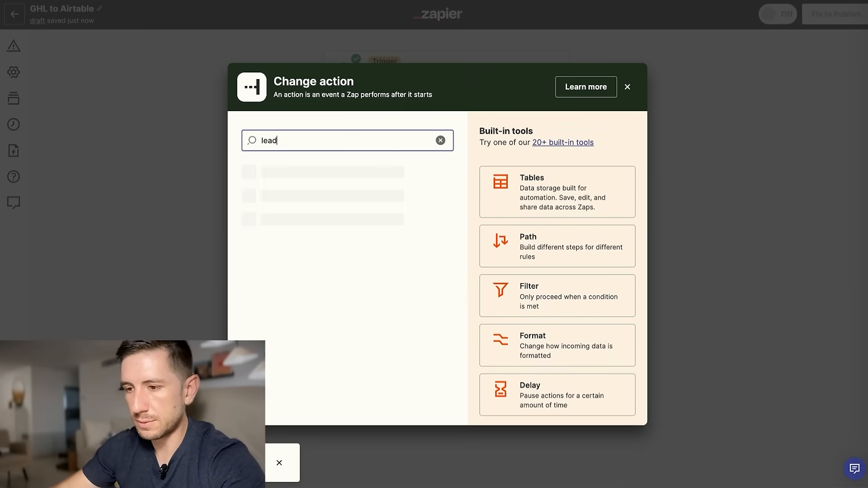
pyautogui.click(312, 210)
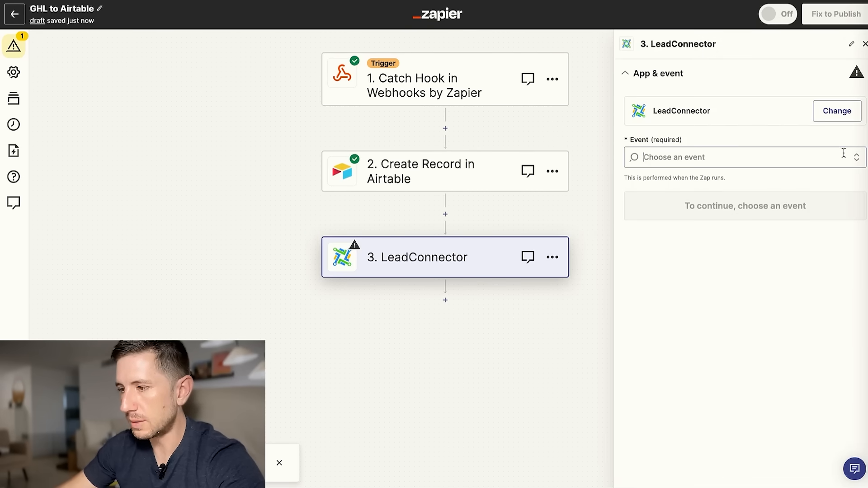
pyautogui.click(844, 153)
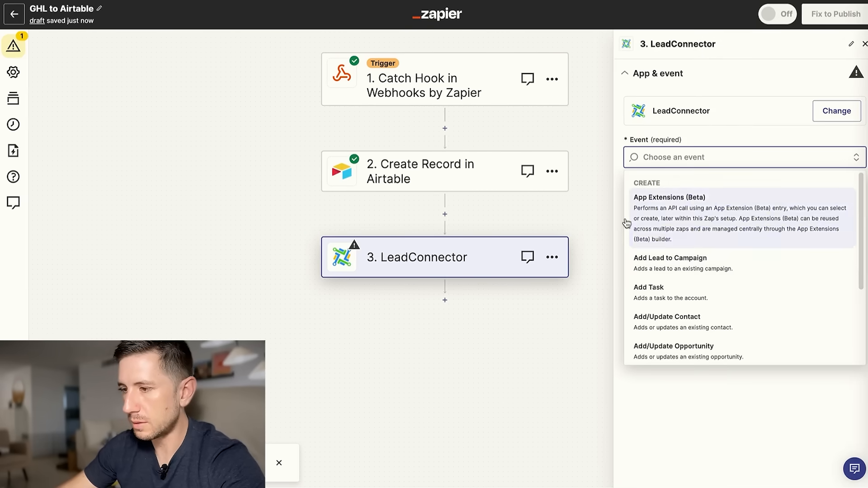
pyautogui.click(700, 329)
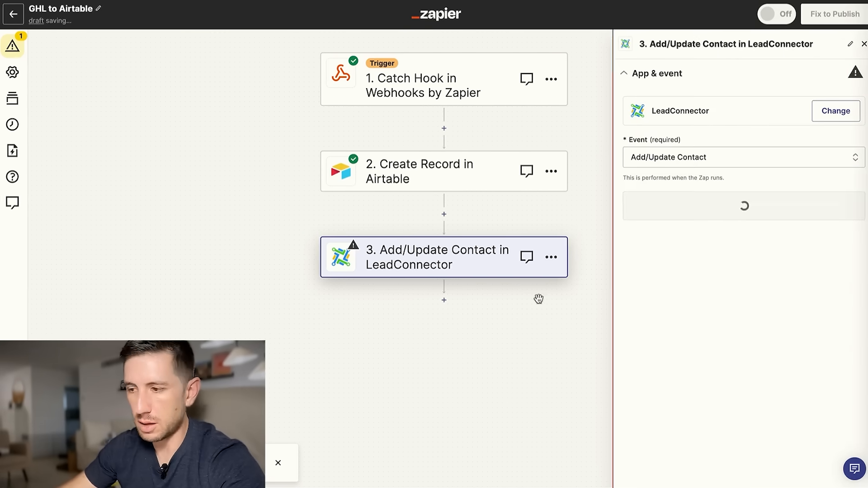
pyautogui.click(725, 209)
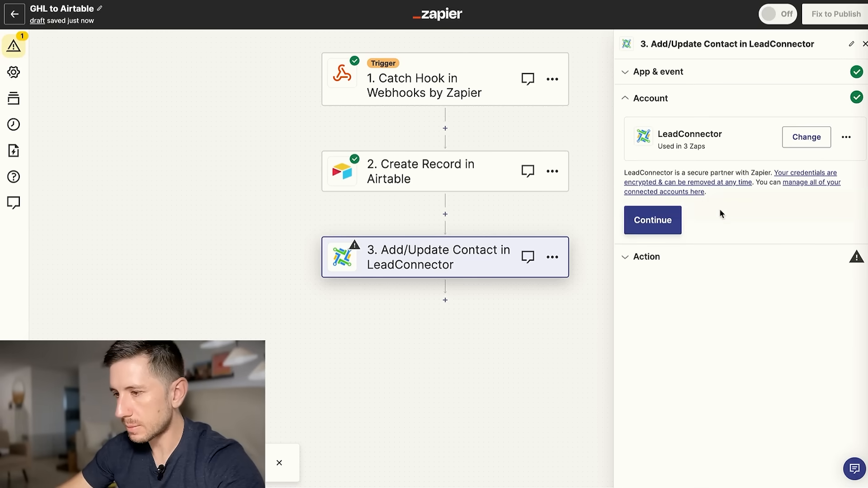
pyautogui.click(651, 222)
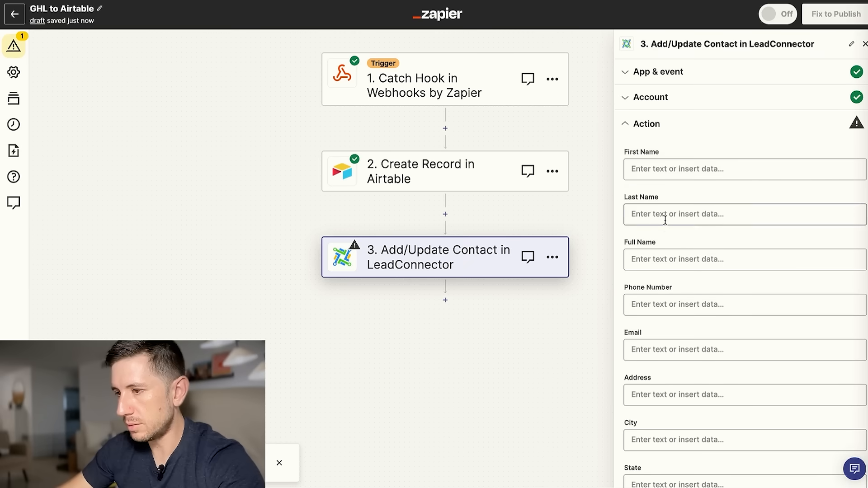
# Map the webhook's first and last name into the contact's First Name and Last Name.
pyautogui.click(688, 169)
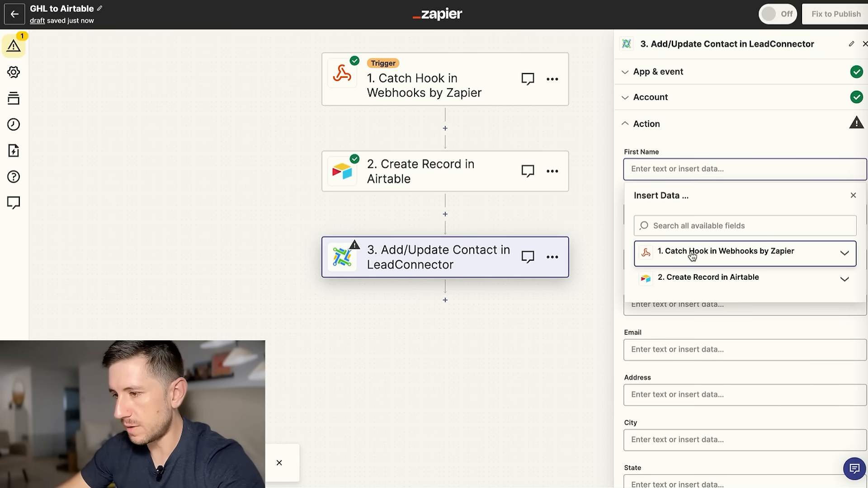
pyautogui.click(693, 252)
pyautogui.click(689, 299)
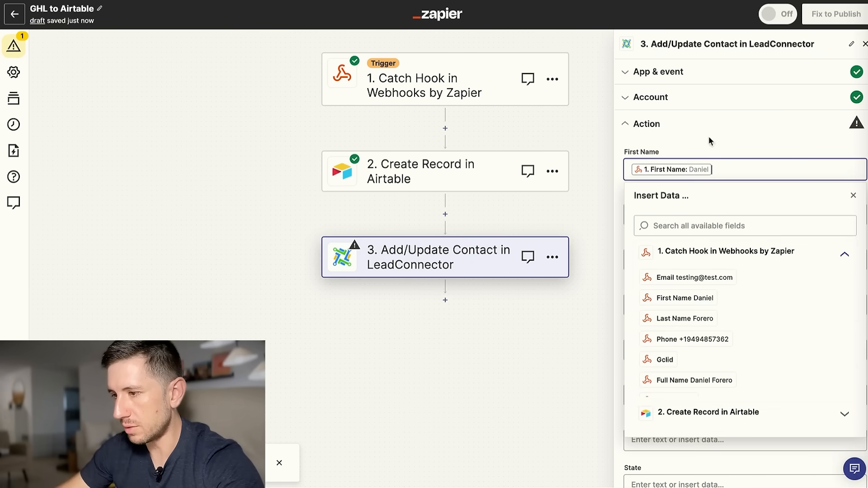
pyautogui.click(708, 135)
pyautogui.click(686, 215)
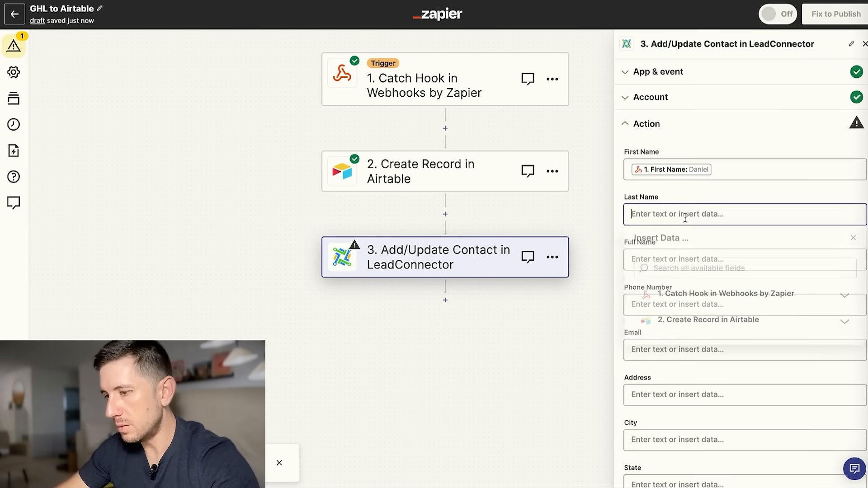
pyautogui.click(696, 296)
pyautogui.click(697, 368)
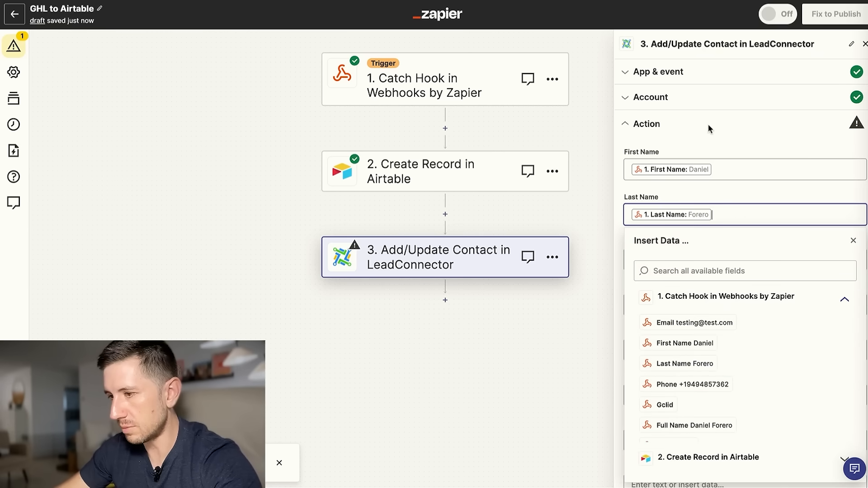
pyautogui.click(711, 128)
# Fill Phone Number and Email with the webhook's phone and email values.
pyautogui.click(667, 305)
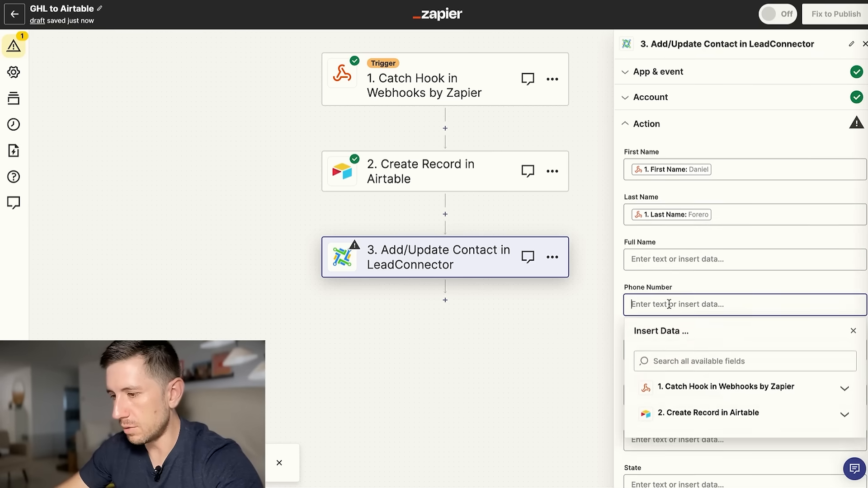
pyautogui.click(720, 355)
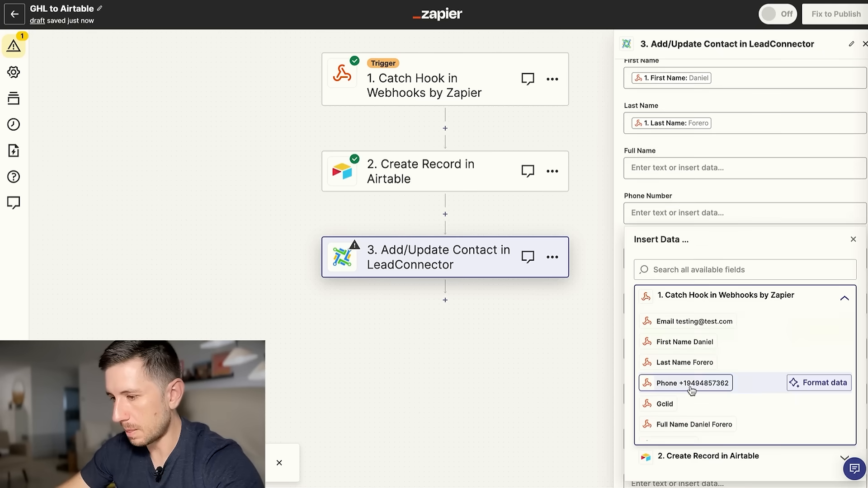
pyautogui.click(694, 384)
pyautogui.click(683, 142)
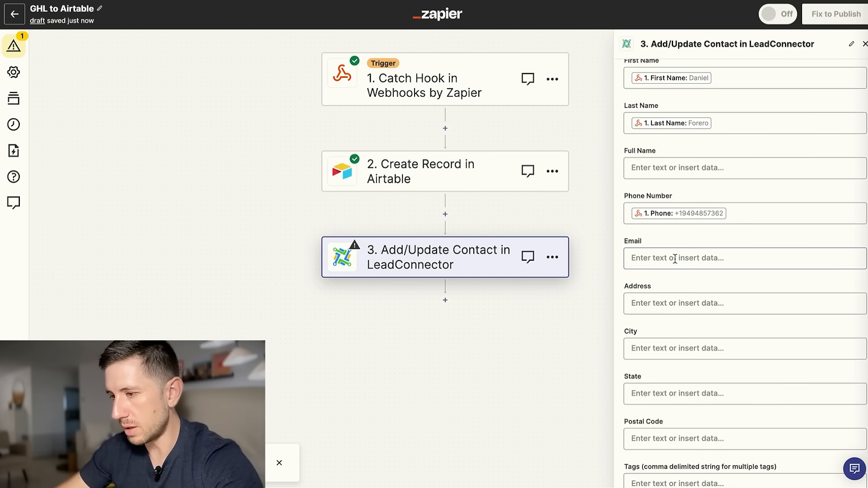
pyautogui.click(705, 257)
pyautogui.click(723, 339)
pyautogui.scroll(-3, 709, 362)
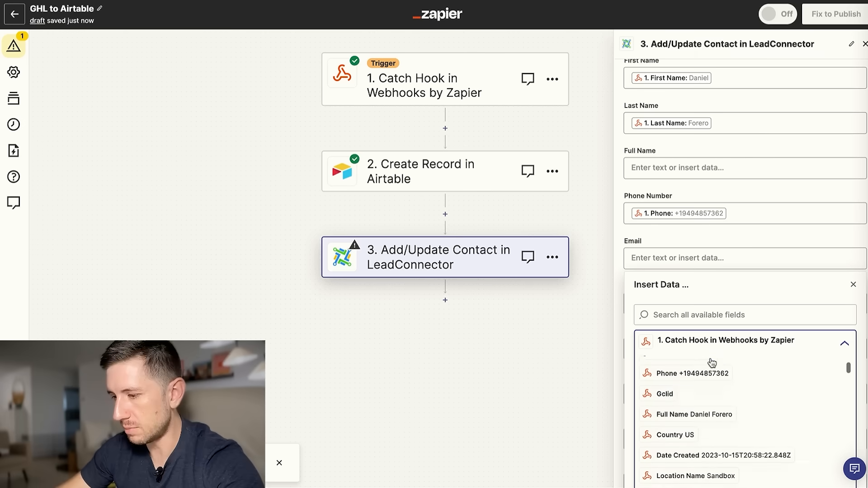
pyautogui.click(680, 259)
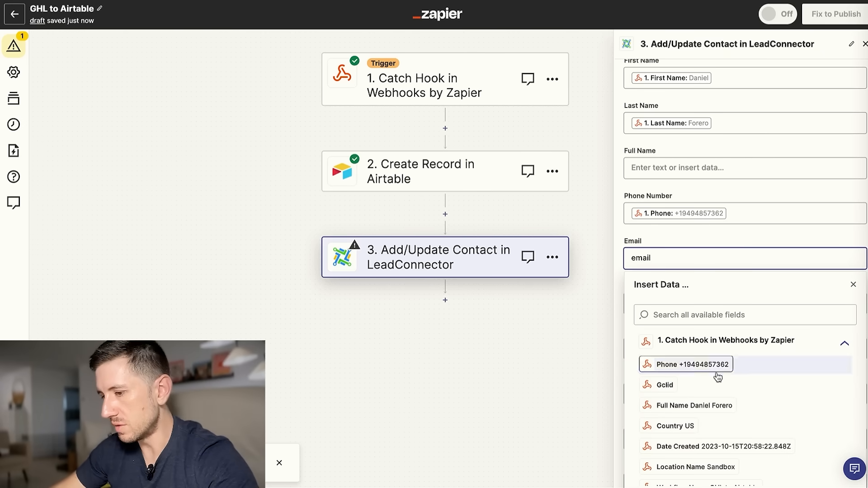
pyautogui.scroll(-5, 719, 380)
pyautogui.scroll(-1, 722, 386)
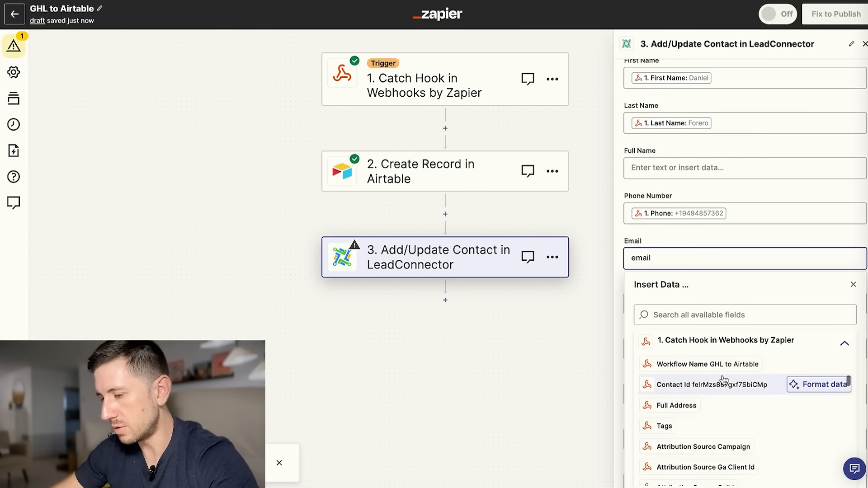
pyautogui.scroll(9, 707, 381)
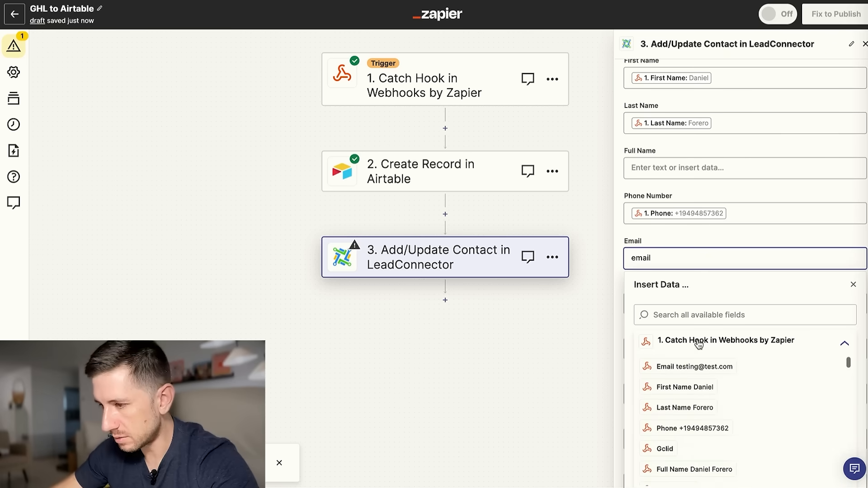
pyautogui.hotkey('ctrl', 'BackSpace')
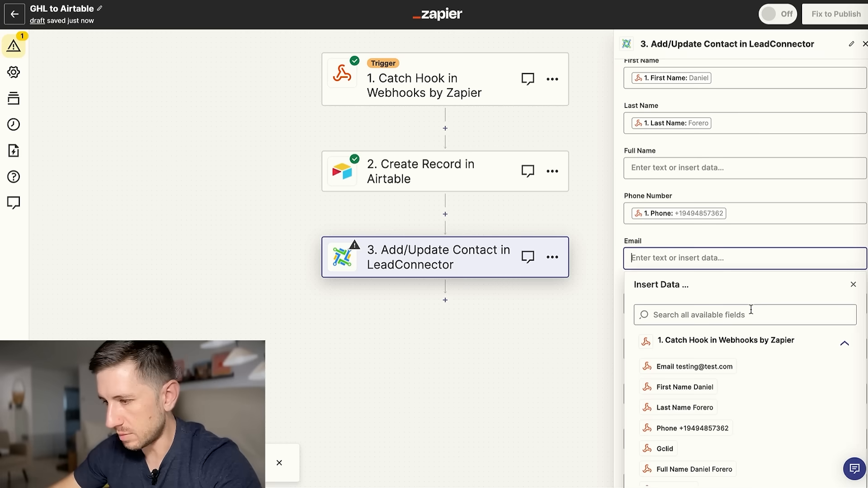
pyautogui.click(717, 319)
pyautogui.write('email')
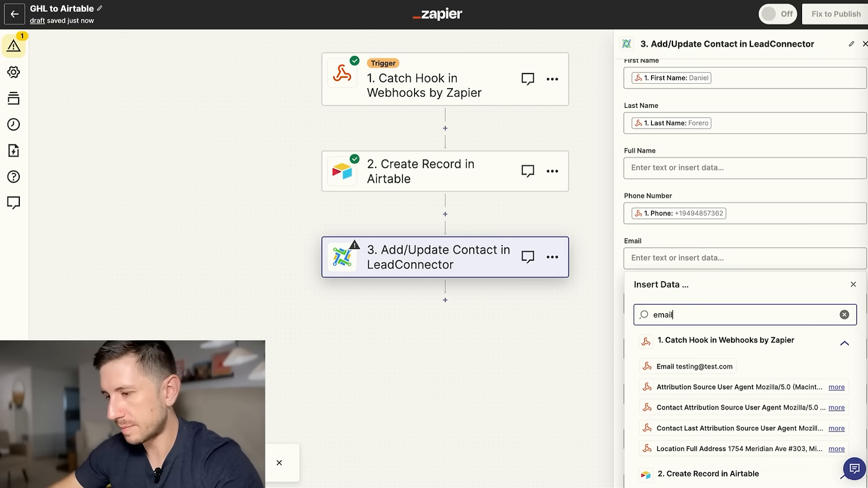
pyautogui.click(717, 373)
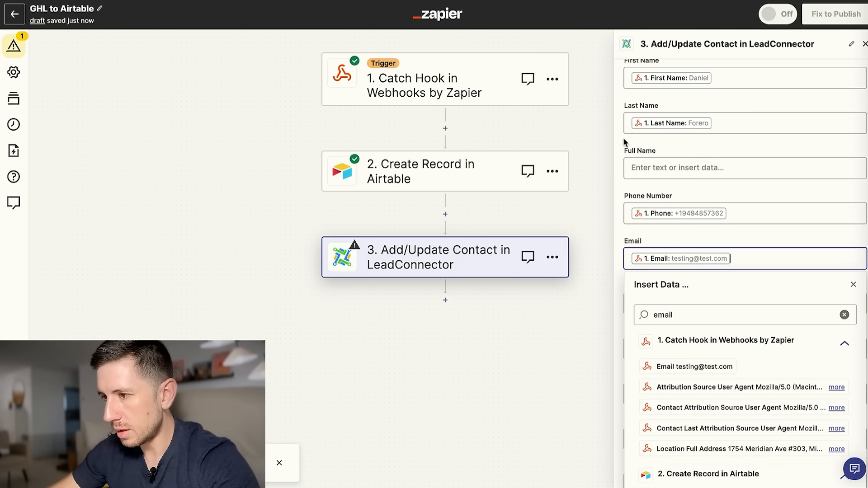
pyautogui.click(623, 137)
# Set Mark as Lead to False and map the Airtable record's Lead ID into Lead ID.
pyautogui.scroll(-5, 700, 197)
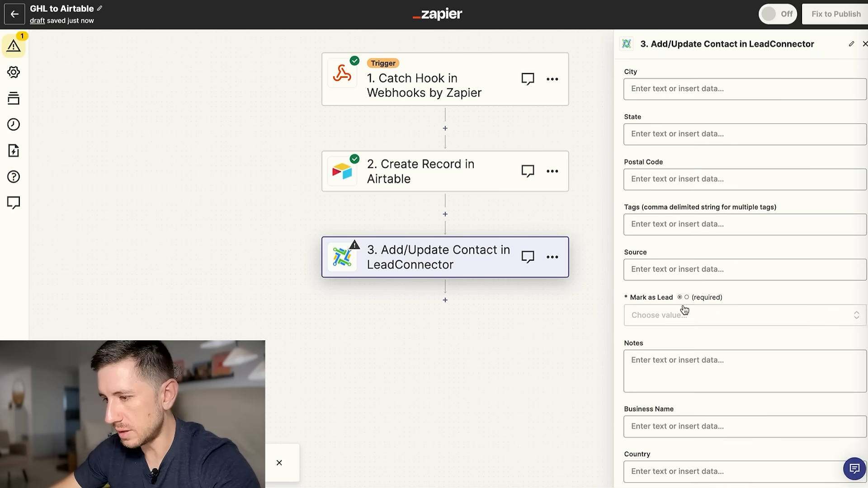
pyautogui.click(666, 316)
pyautogui.click(661, 420)
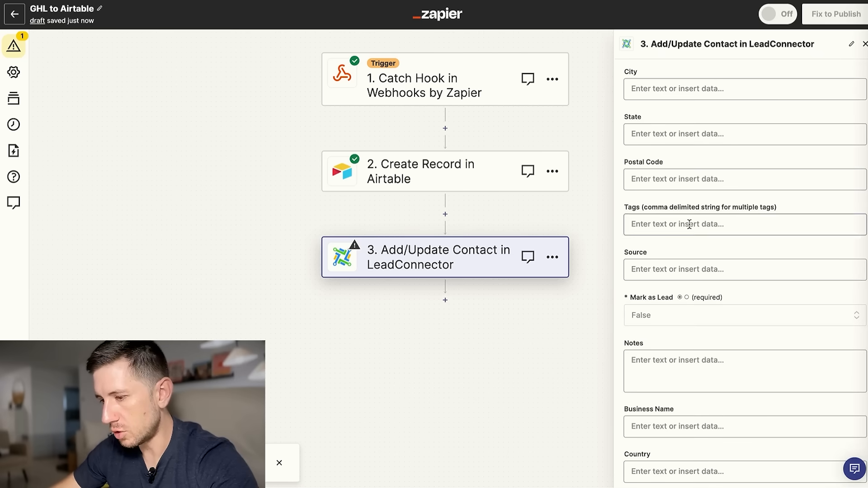
pyautogui.scroll(-4, 689, 224)
pyautogui.click(672, 398)
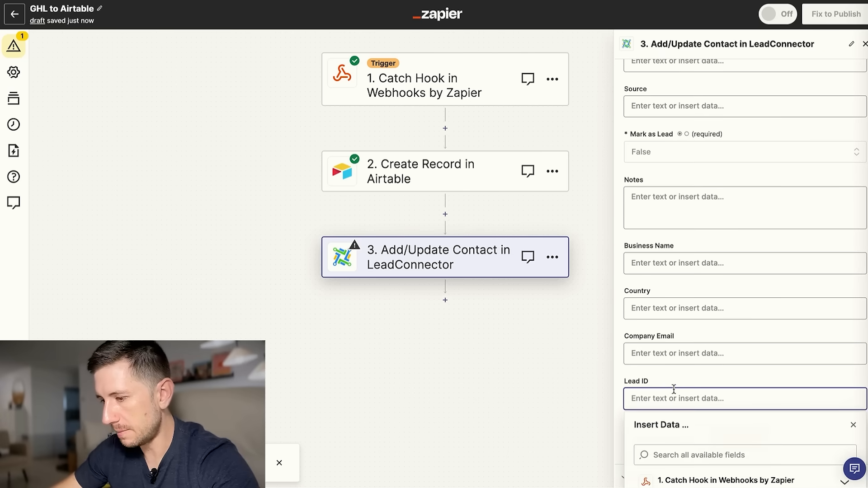
pyautogui.scroll(-1, 678, 391)
pyautogui.click(708, 466)
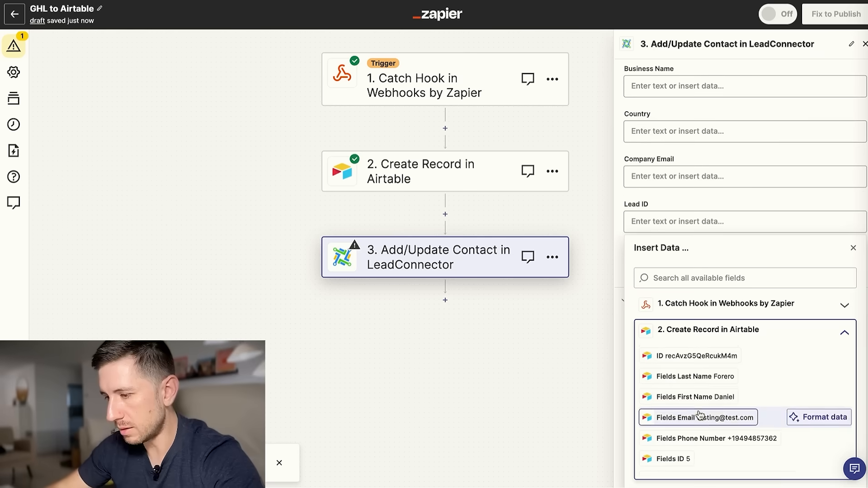
pyautogui.scroll(-2, 671, 427)
pyautogui.click(680, 466)
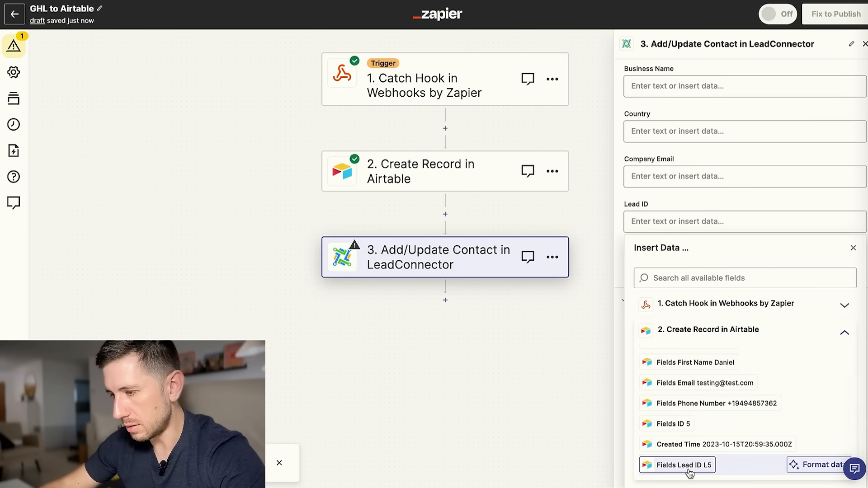
pyautogui.click(701, 196)
# Finish the contact field mapping and test sending the contact to LeadConnector.
pyautogui.click(666, 225)
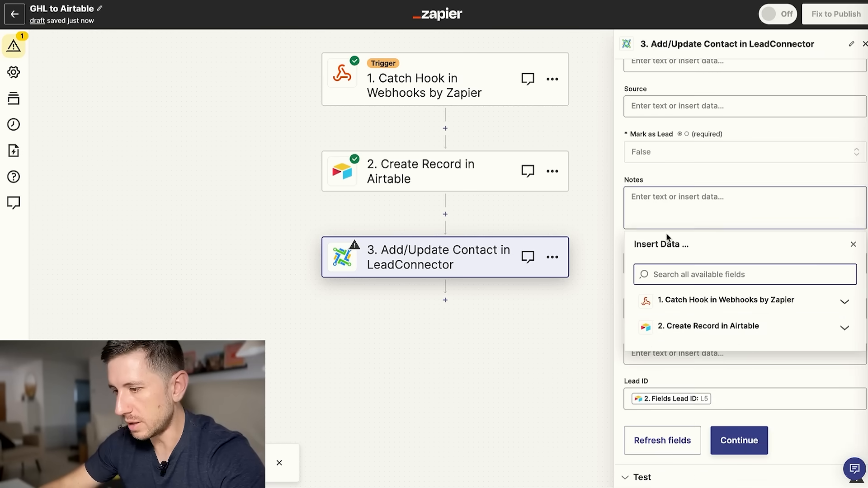
pyautogui.click(619, 219)
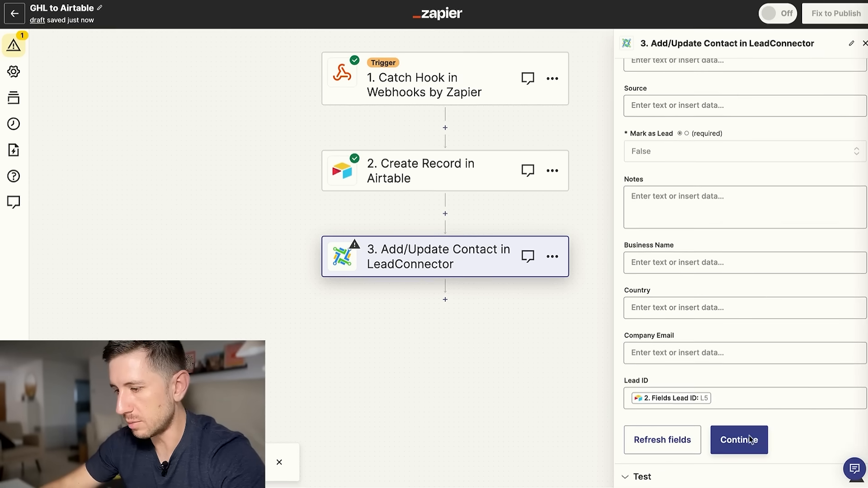
pyautogui.click(749, 452)
pyautogui.click(727, 451)
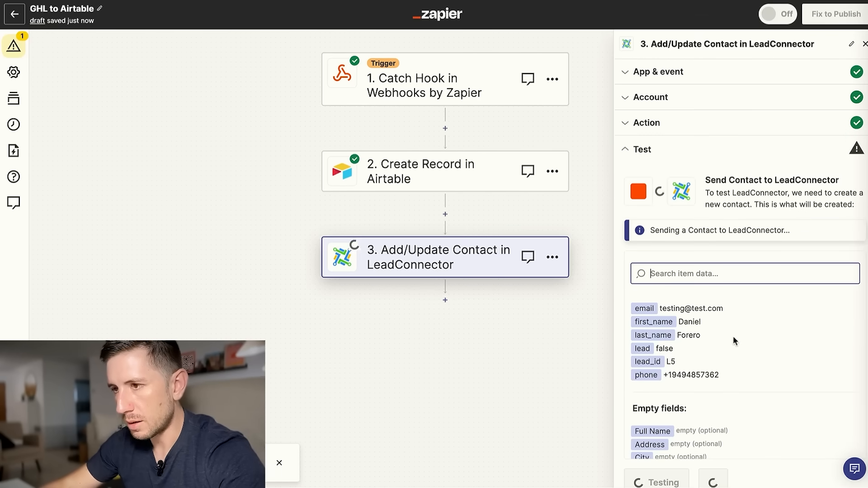
# Publish the Zap after the successful test and return to GoHighLevel's Workflow List.
pyautogui.click(726, 476)
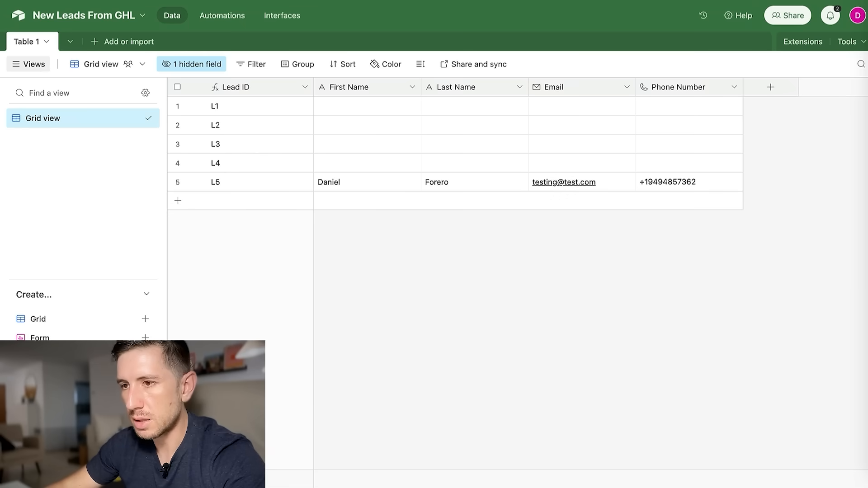
pyautogui.hotkey('ctrl', 'Tab')
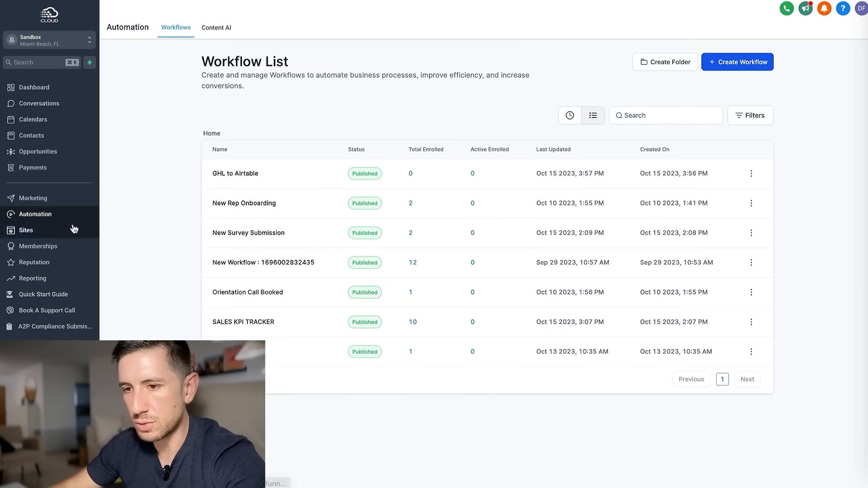
# Open the test contact from the Contacts list and review its additional info fields.
pyautogui.click(34, 135)
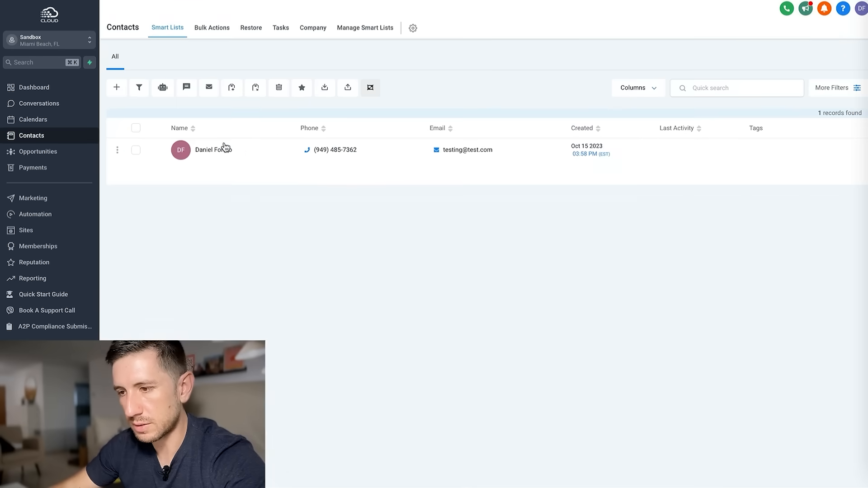
pyautogui.click(225, 149)
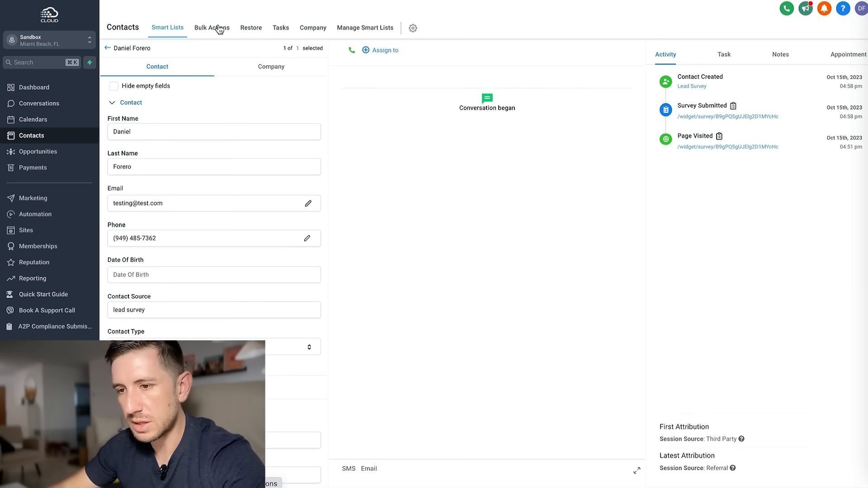
pyautogui.scroll(-3, 202, 287)
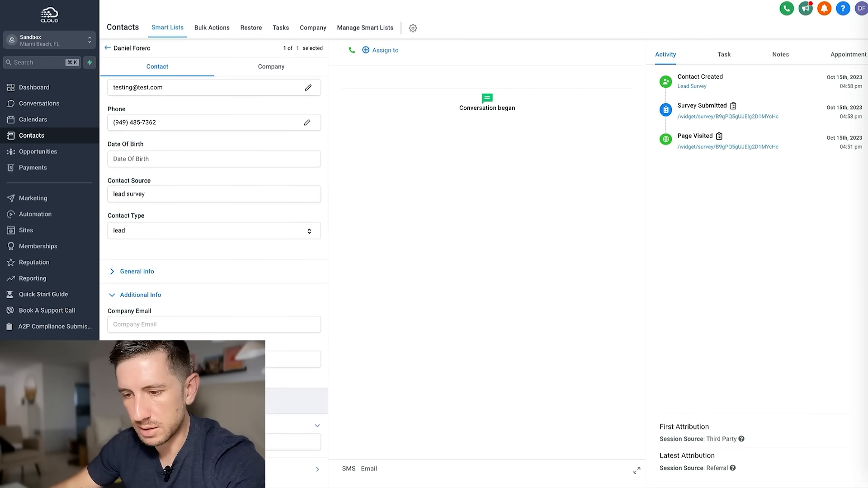
pyautogui.click(203, 359)
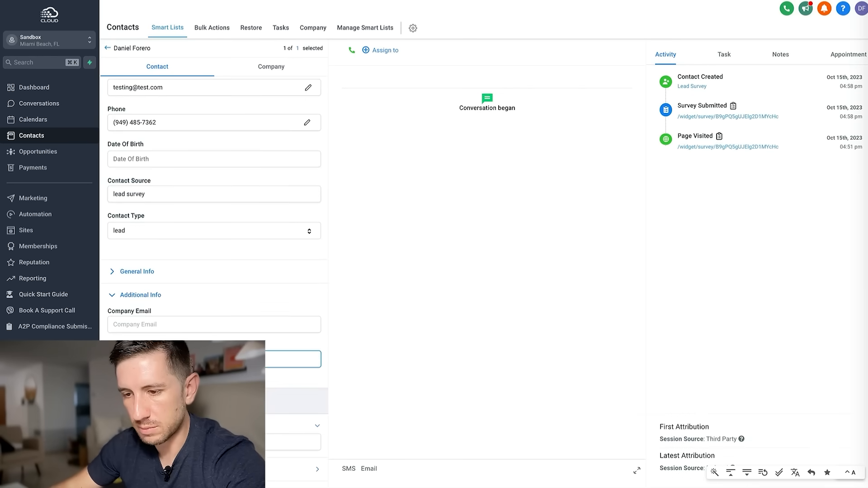
pyautogui.click(200, 247)
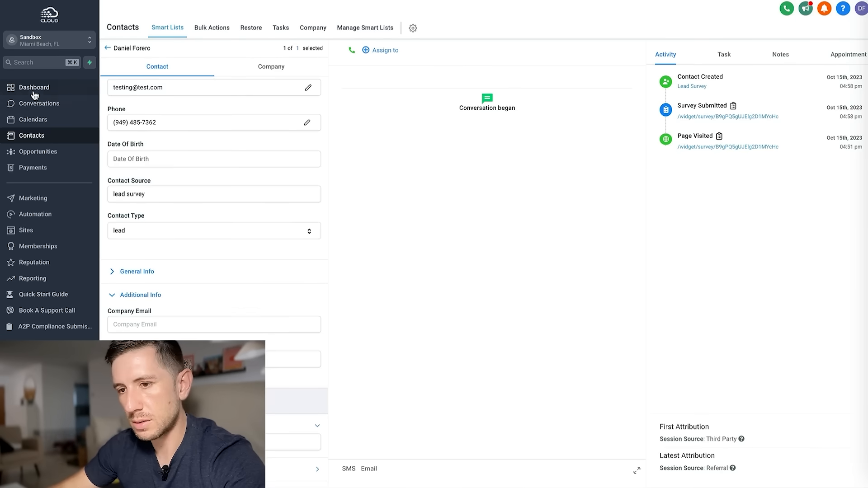
# Show the Lead Pipeline board in Opportunities.
pyautogui.click(37, 152)
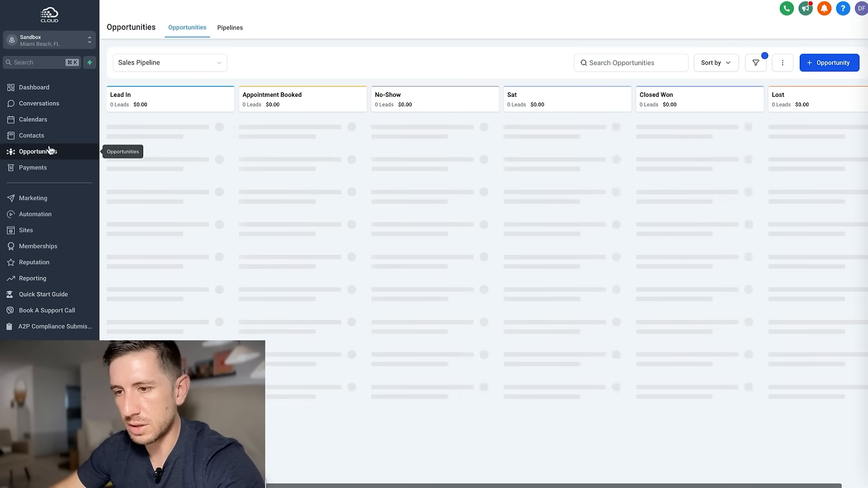
pyautogui.click(190, 66)
pyautogui.click(149, 83)
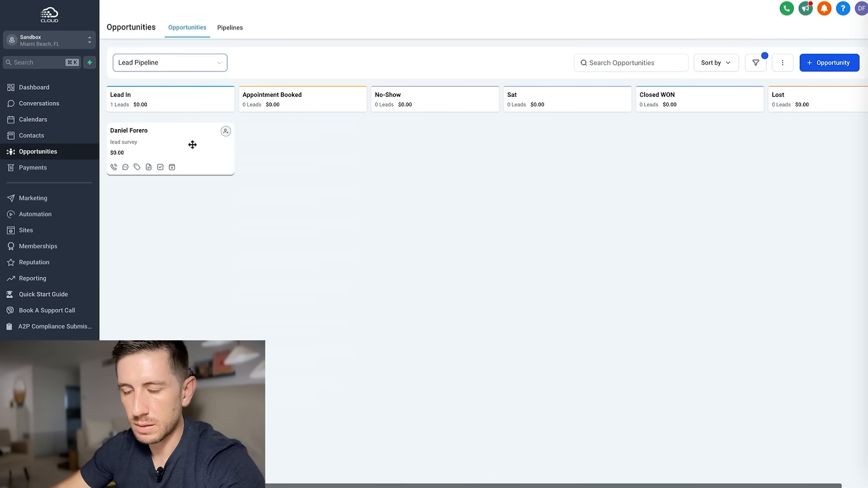